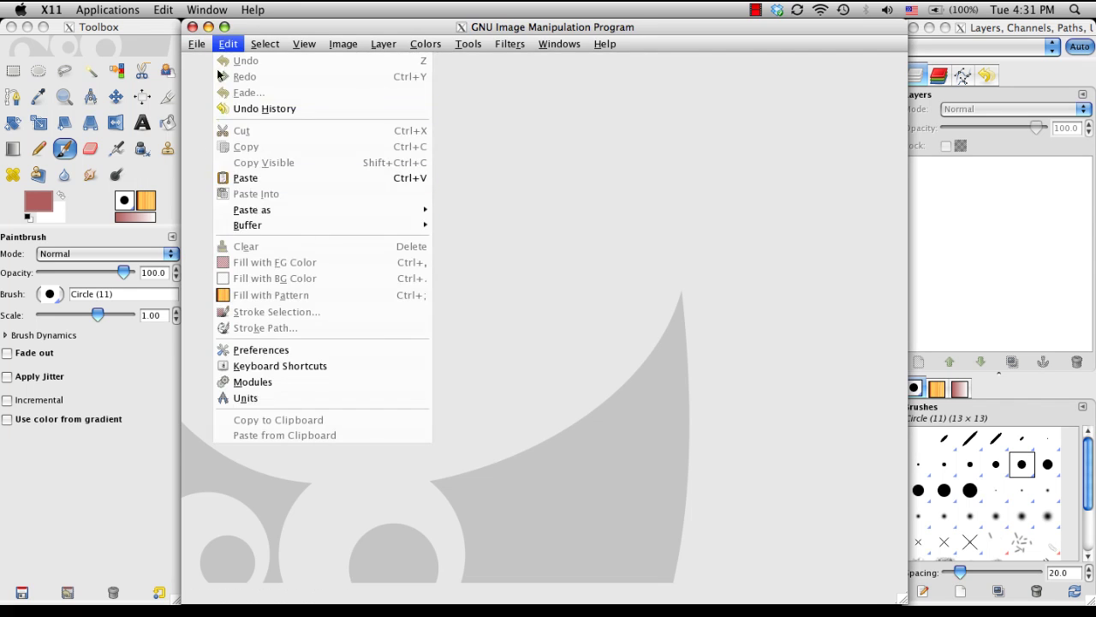
# - Create a new 400×400 px white image with X resolution set to 300 ppi
pyautogui.click(208, 61)
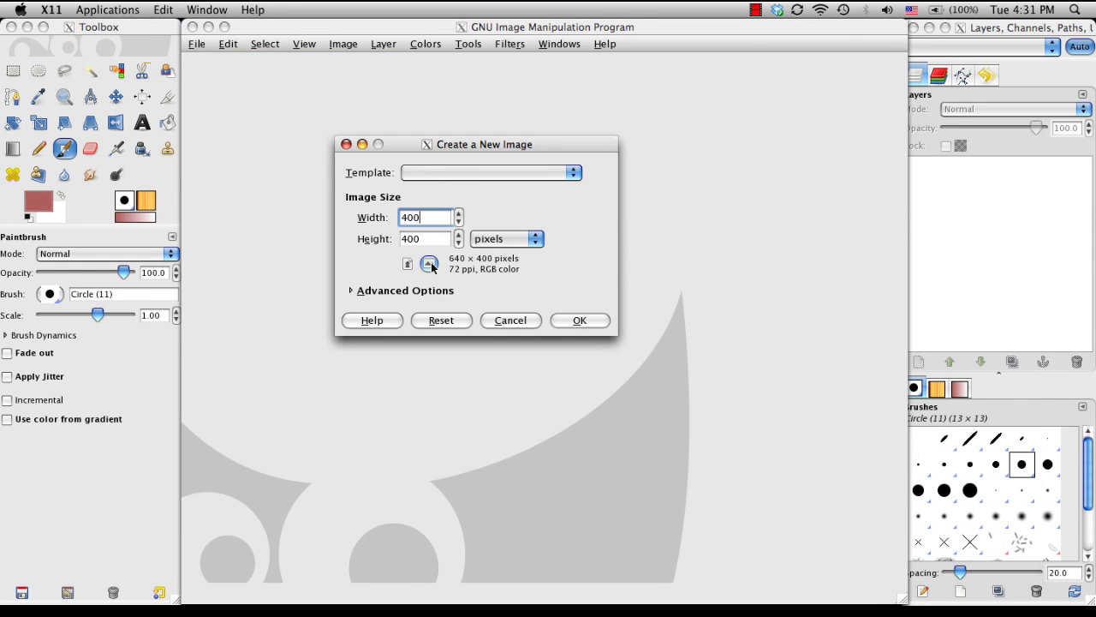
pyautogui.click(385, 291)
pyautogui.press('Tab')
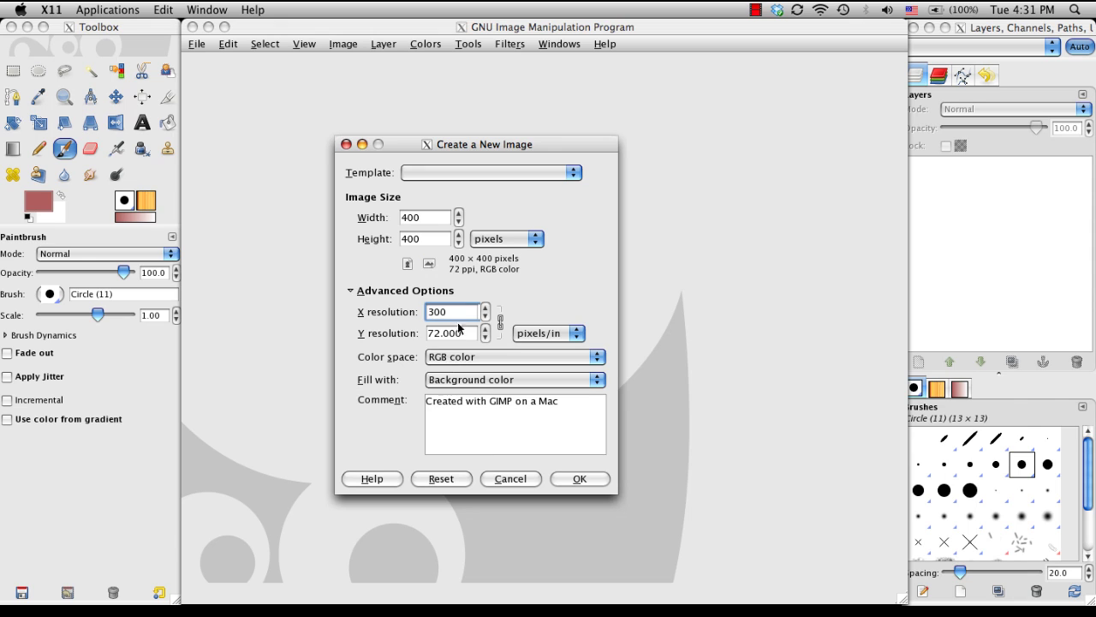
pyautogui.press('Tab')
pyautogui.click(572, 481)
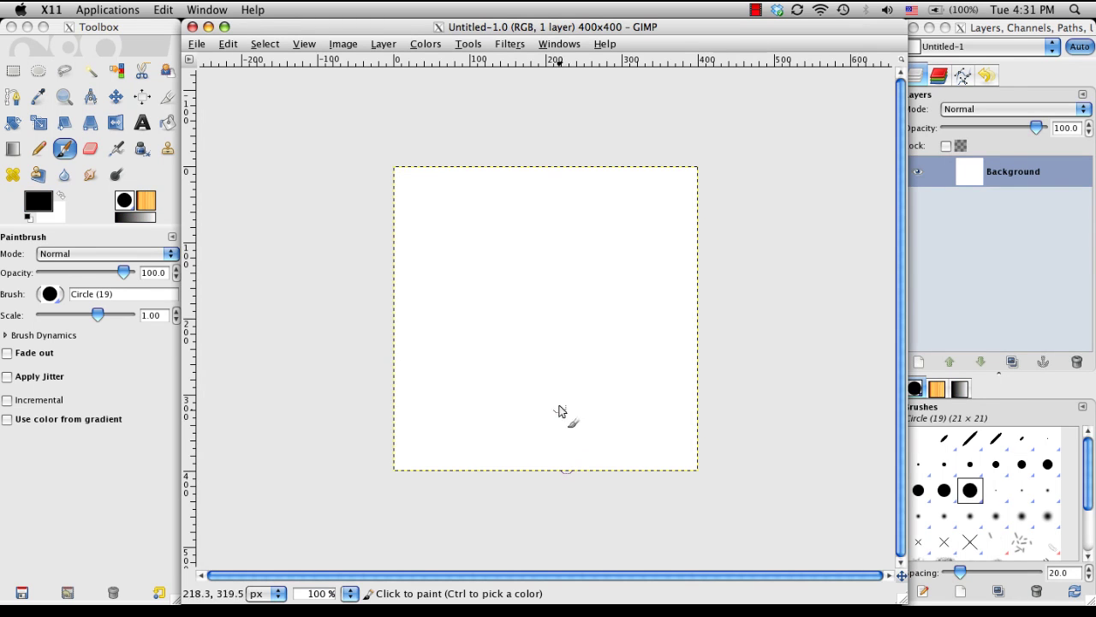
# - Add a transparent New Layer above the Background
pyautogui.click(930, 362)
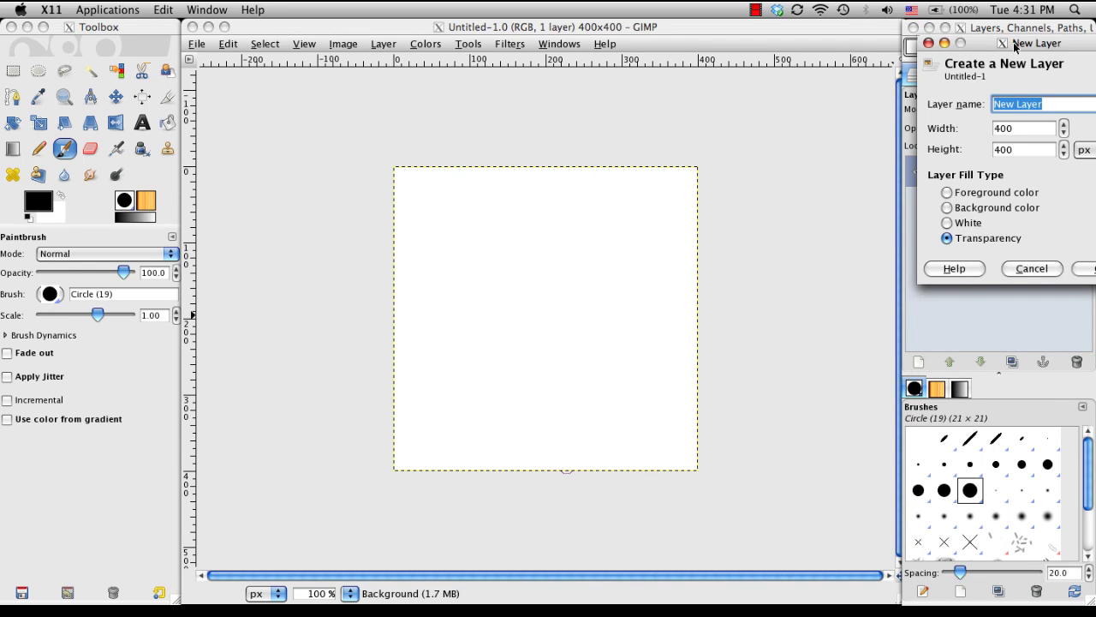
pyautogui.moveTo(1014, 47); pyautogui.dragTo(919, 47)
pyautogui.click(1008, 271)
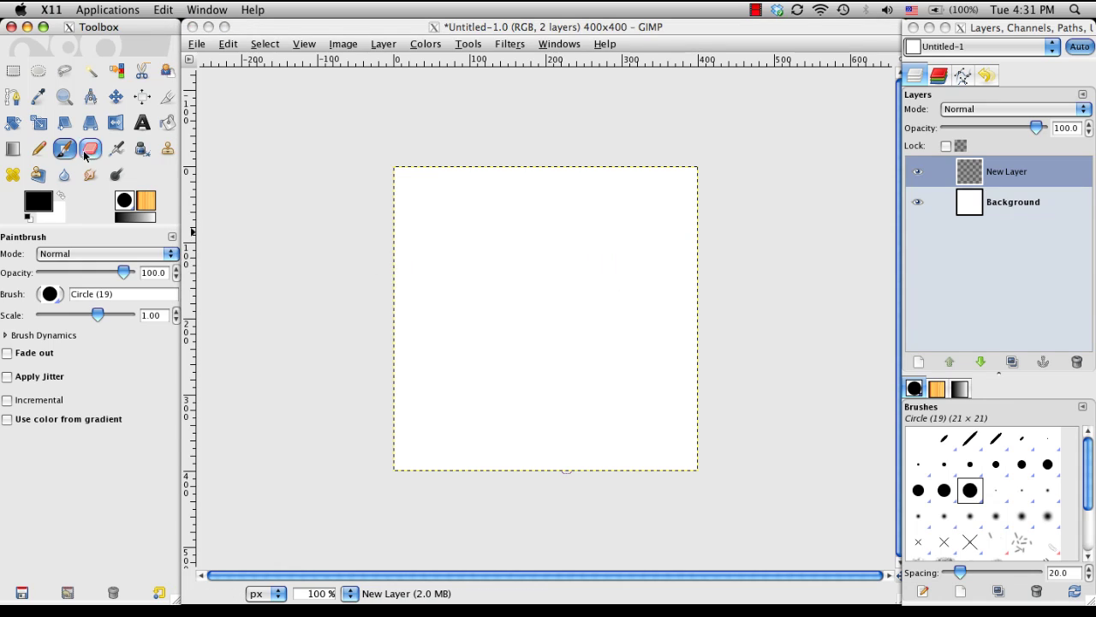
# - Test pressure-controlled opacity with a brush stroke, then undo the stroke and disable it
pyautogui.click(21, 339)
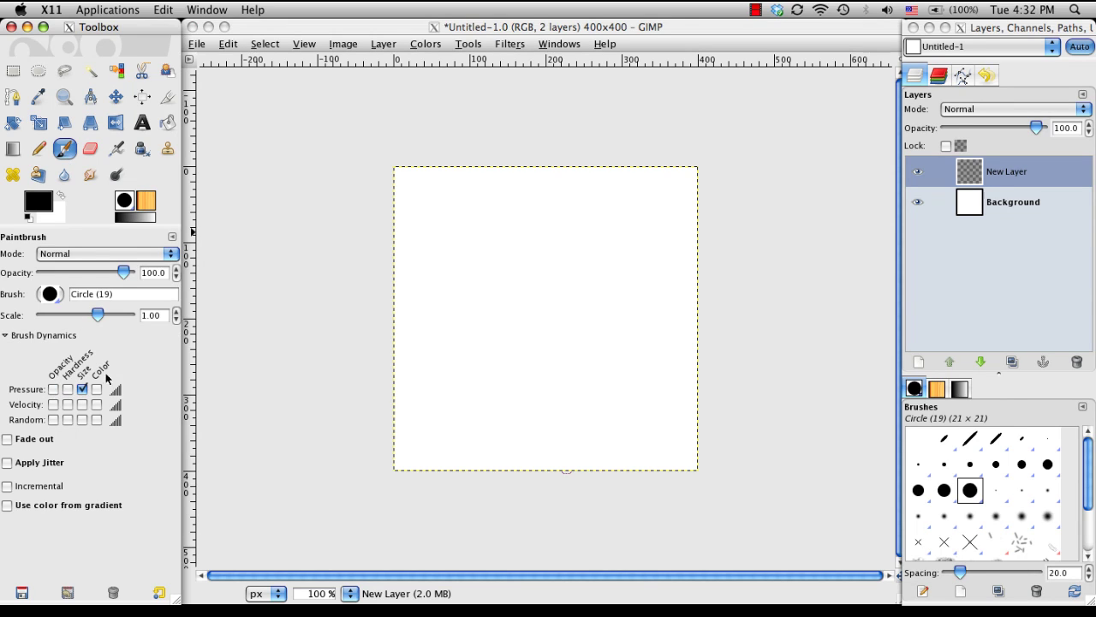
pyautogui.click(52, 389)
pyautogui.moveTo(484, 224)
pyautogui.mouseDown()
pyautogui.moveTo(502, 325)
pyautogui.moveTo(543, 358)
pyautogui.moveTo(512, 195)
pyautogui.mouseUp()
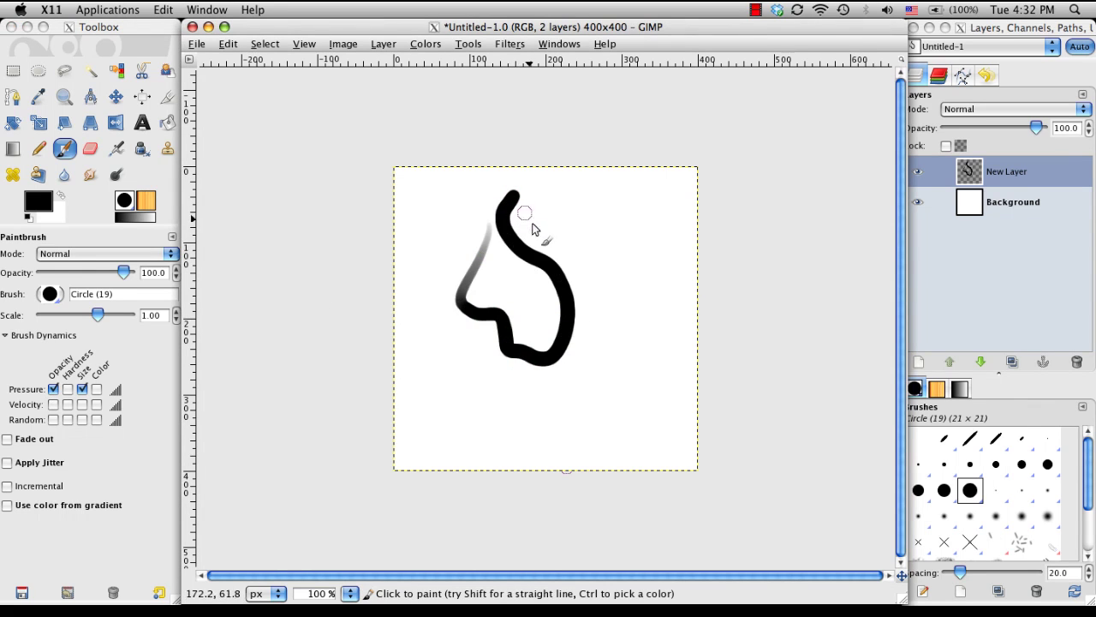
pyautogui.hotkey('ctrl', 'z')
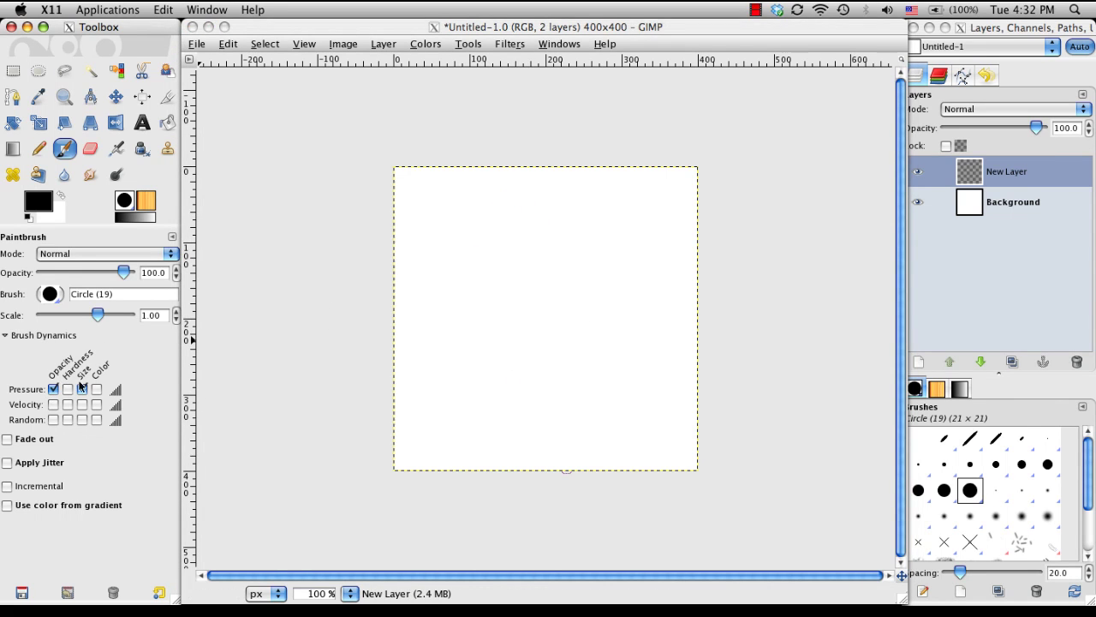
pyautogui.click(54, 390)
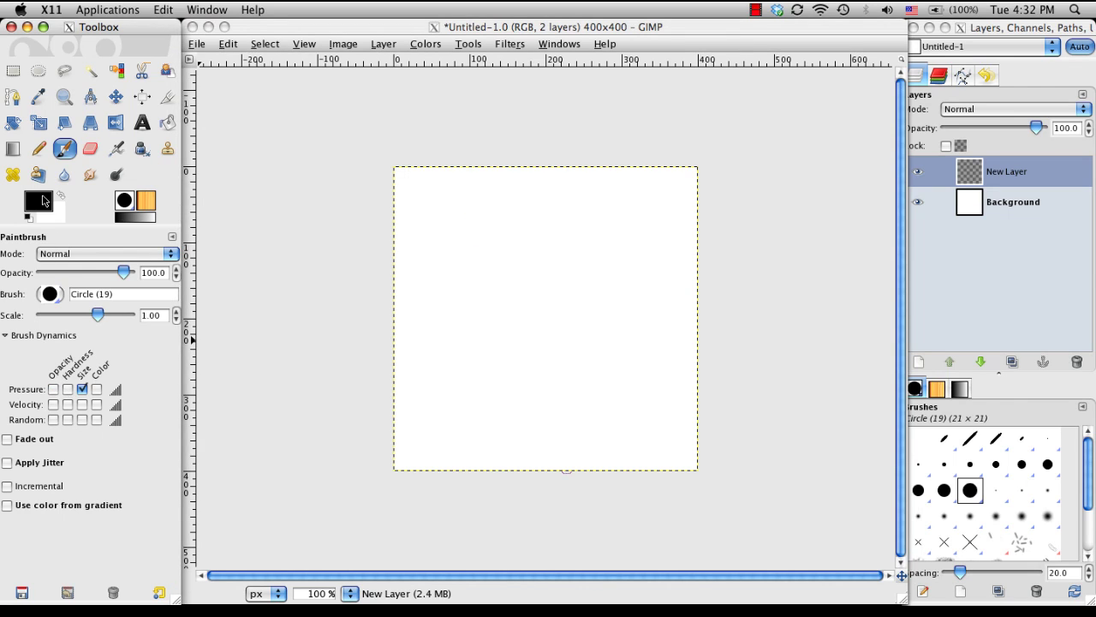
# - Set the foreground colour to red ea0c0c
pyautogui.click(43, 200)
pyautogui.moveTo(78, 243)
pyautogui.mouseDown()
pyautogui.moveTo(168, 193)
pyautogui.moveTo(118, 216)
pyautogui.mouseUp()
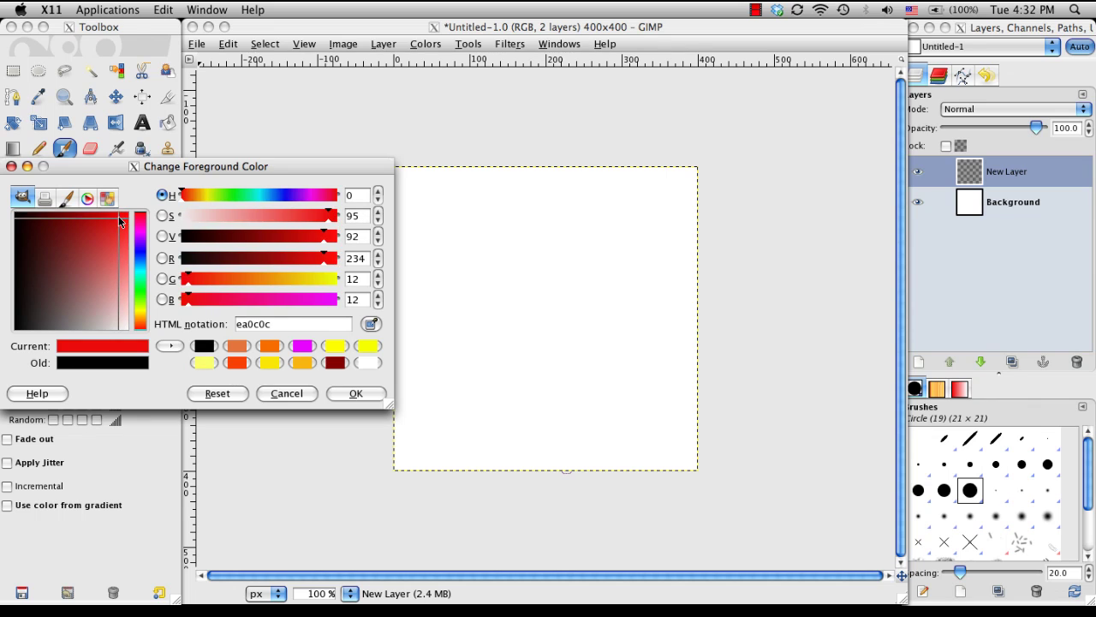
pyautogui.click(367, 395)
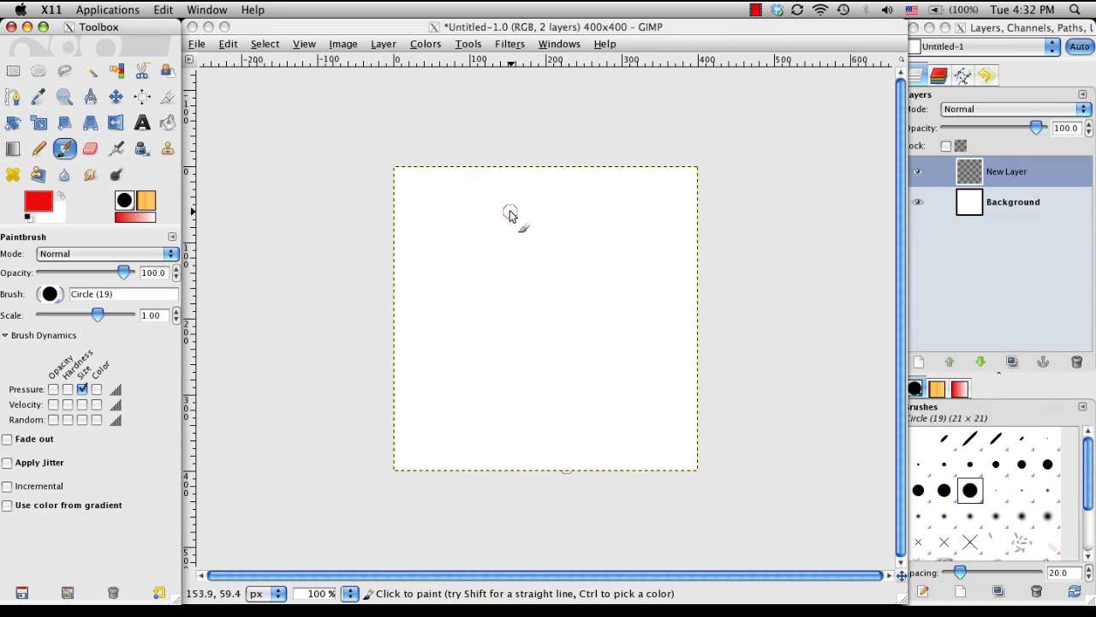
# - Paint and fill a solid red heart-shaped petal near the top of the canvas
pyautogui.moveTo(510, 213)
pyautogui.mouseDown()
pyautogui.moveTo(483, 249)
pyautogui.moveTo(488, 305)
pyautogui.mouseUp()
pyautogui.hotkey('ctrl', 'z')
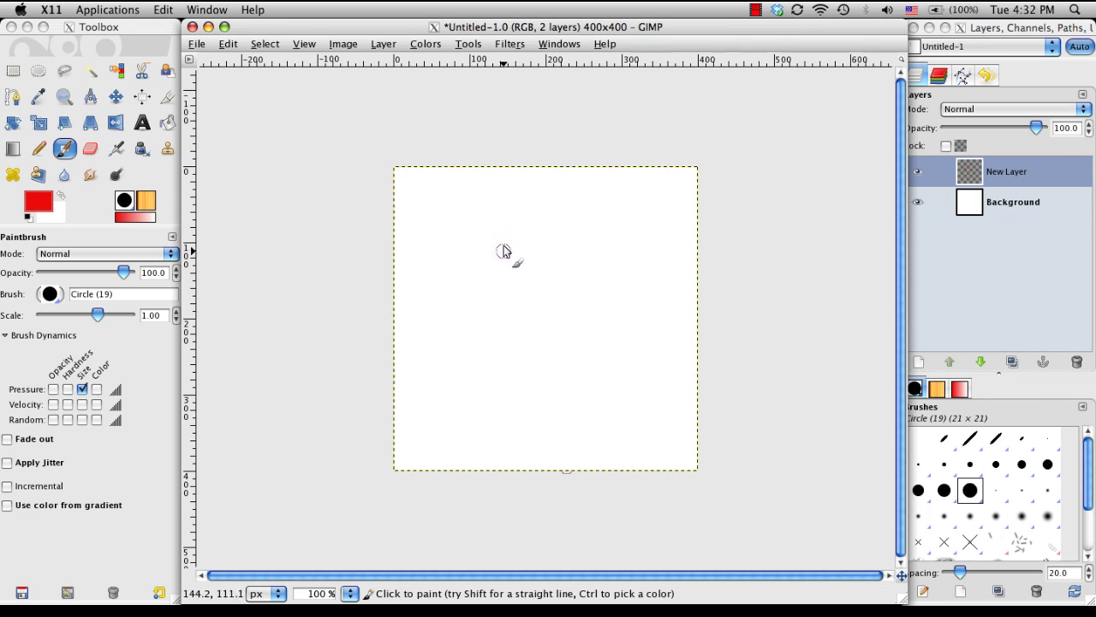
pyautogui.moveTo(503, 186)
pyautogui.mouseDown()
pyautogui.moveTo(473, 256)
pyautogui.moveTo(487, 289)
pyautogui.moveTo(538, 294)
pyautogui.moveTo(595, 262)
pyautogui.moveTo(597, 237)
pyautogui.moveTo(592, 264)
pyautogui.moveTo(559, 280)
pyautogui.moveTo(599, 252)
pyautogui.moveTo(599, 234)
pyautogui.moveTo(565, 204)
pyautogui.moveTo(504, 187)
pyautogui.moveTo(485, 268)
pyautogui.moveTo(549, 246)
pyautogui.moveTo(558, 270)
pyautogui.moveTo(541, 250)
pyautogui.moveTo(493, 265)
pyautogui.moveTo(516, 295)
pyautogui.moveTo(505, 286)
pyautogui.moveTo(577, 265)
pyautogui.moveTo(582, 230)
pyautogui.moveTo(581, 245)
pyautogui.moveTo(516, 205)
pyautogui.moveTo(510, 214)
pyautogui.moveTo(508, 200)
pyautogui.moveTo(555, 231)
pyautogui.mouseUp()
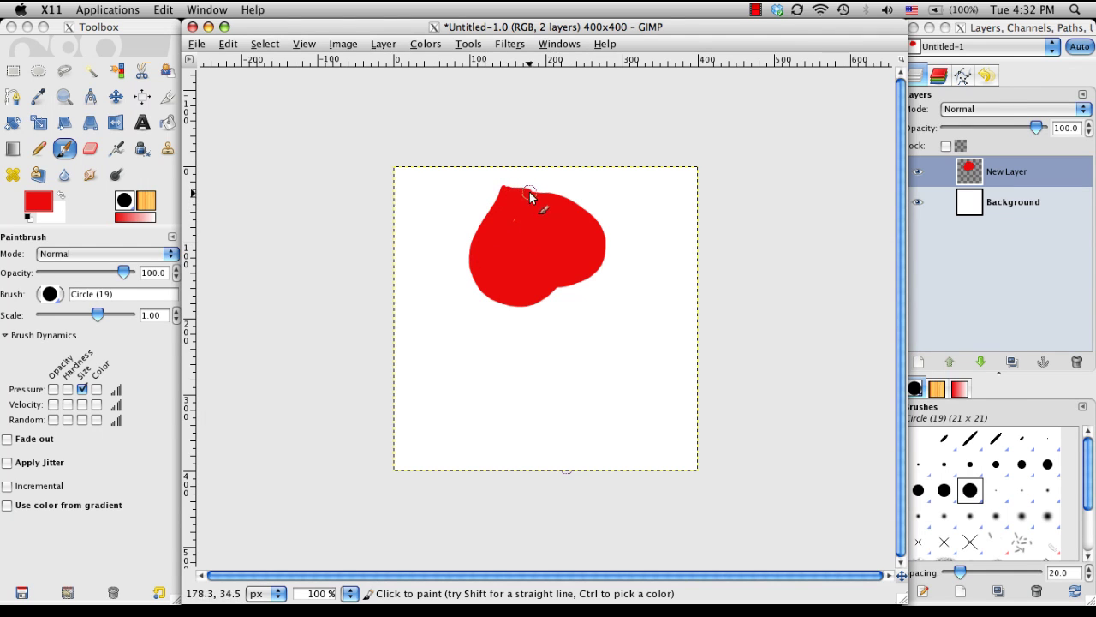
pyautogui.moveTo(529, 194)
pyautogui.mouseDown()
pyautogui.moveTo(557, 201)
pyautogui.moveTo(506, 194)
pyautogui.mouseUp()
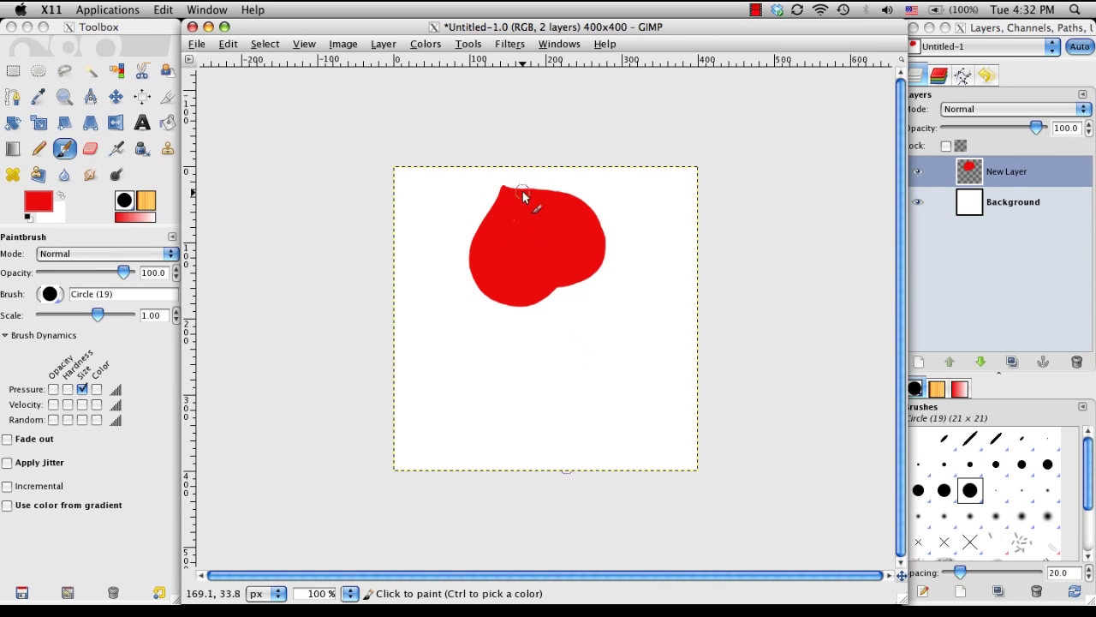
pyautogui.hotkey('shift', 'e')
pyautogui.press('d')
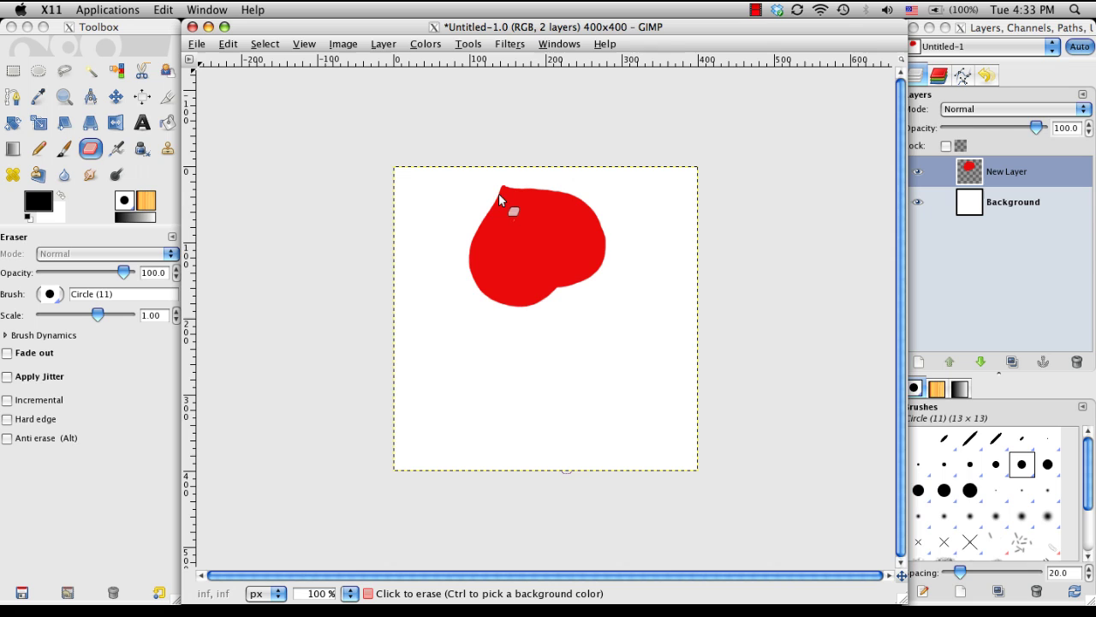
pyautogui.press('p')
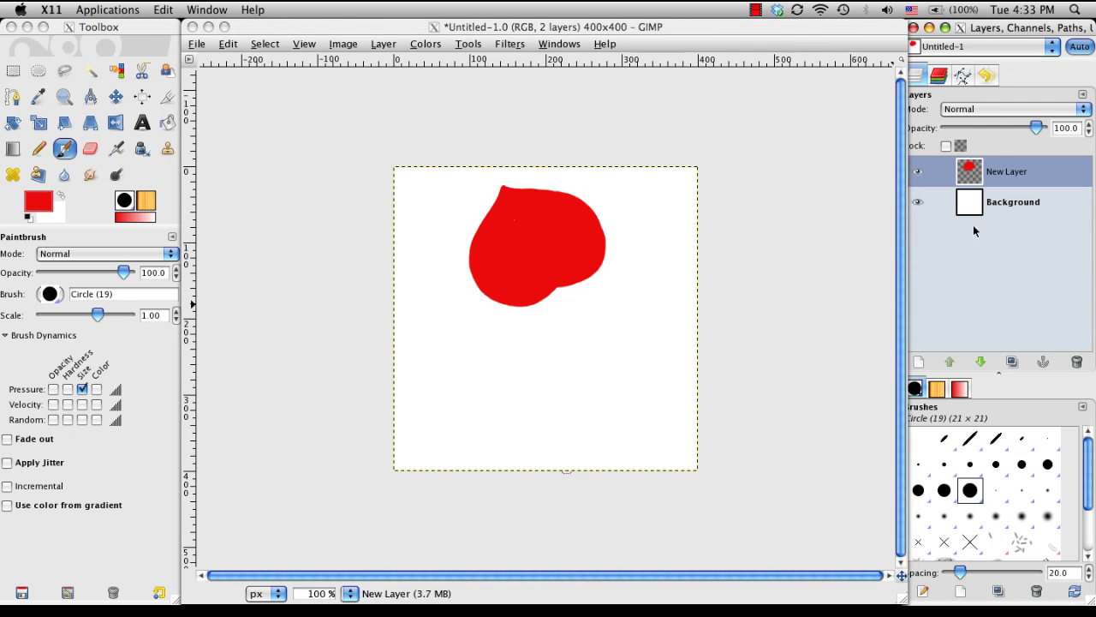
# - Add a transparent New Layer#1 above the petal layer
pyautogui.click(922, 363)
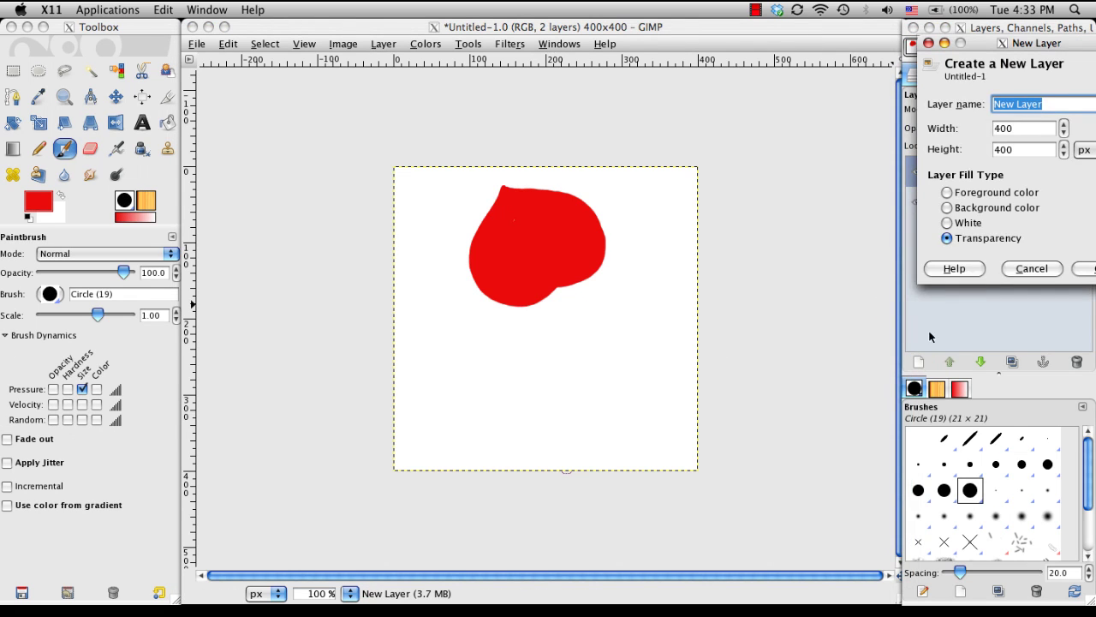
pyautogui.moveTo(1040, 72); pyautogui.dragTo(1005, 79)
pyautogui.click(1050, 274)
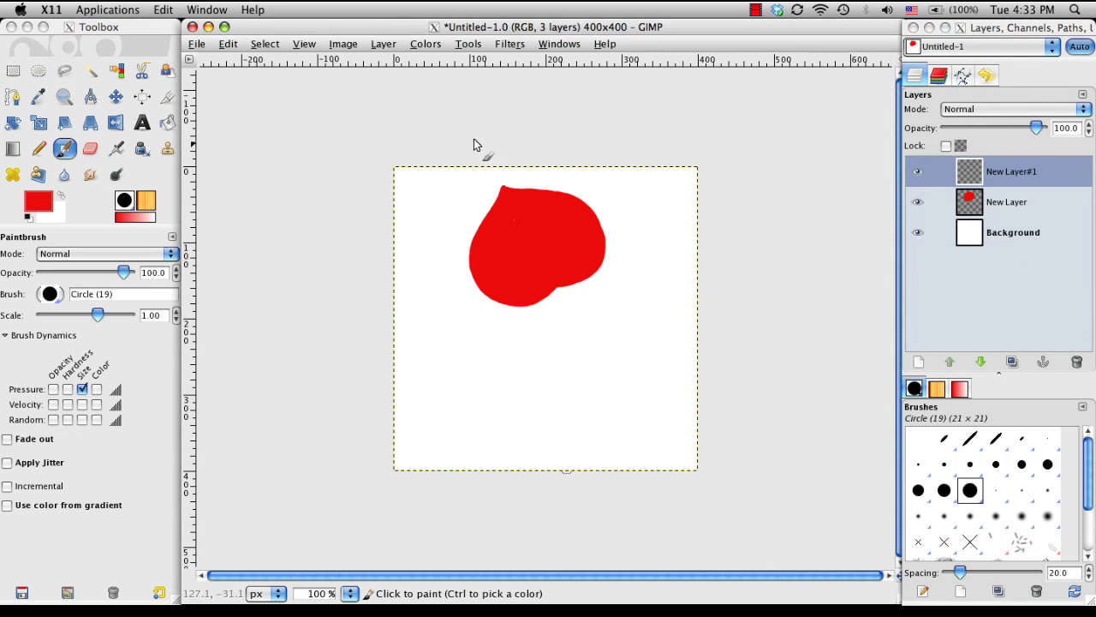
# - Select the red petal by colour and give New Layer#1 a mask initialised from that selection
pyautogui.click(974, 201)
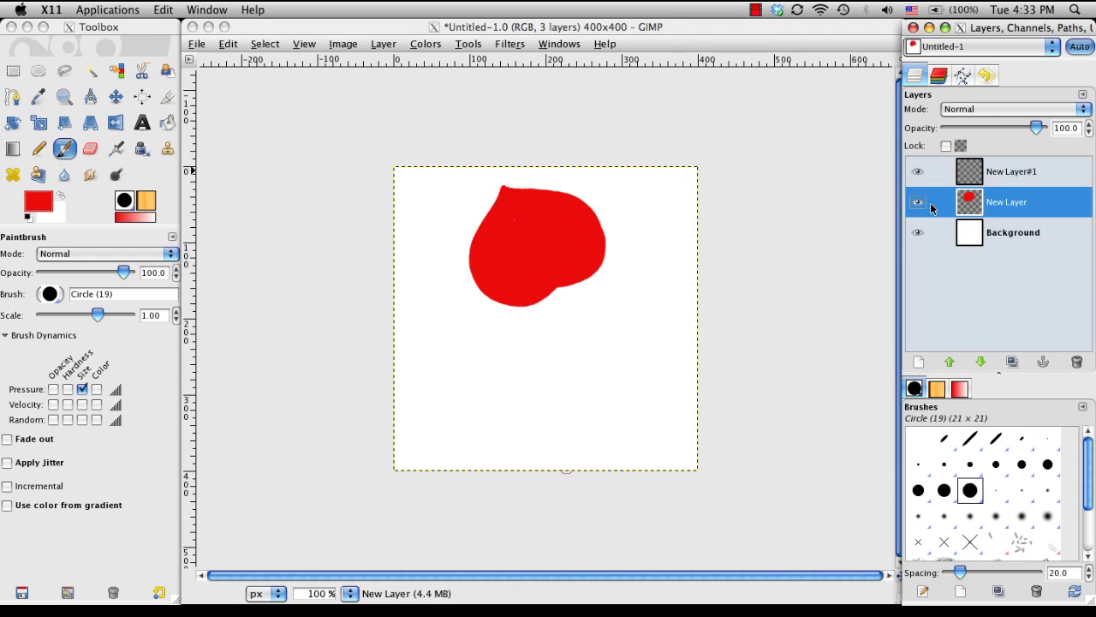
pyautogui.click(116, 70)
pyautogui.click(479, 239)
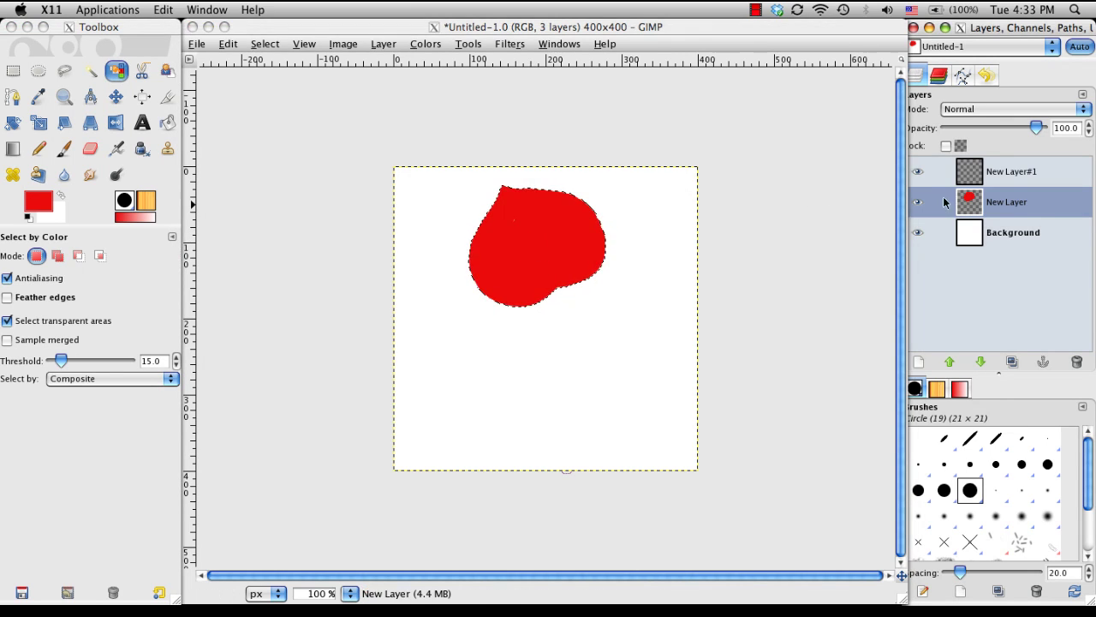
pyautogui.click(968, 175)
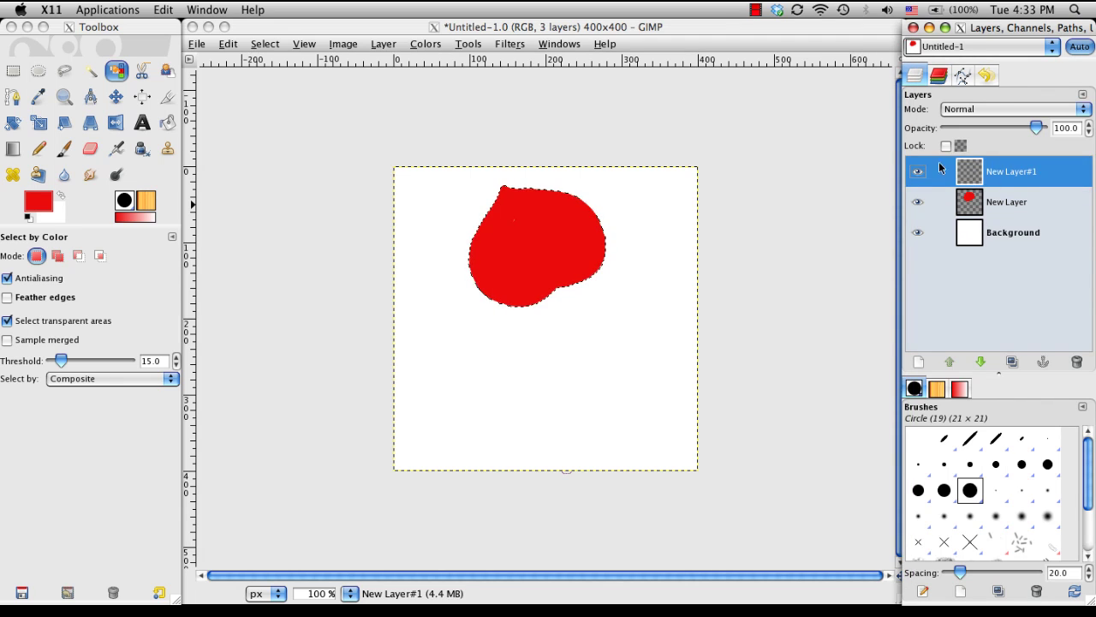
pyautogui.click(384, 45)
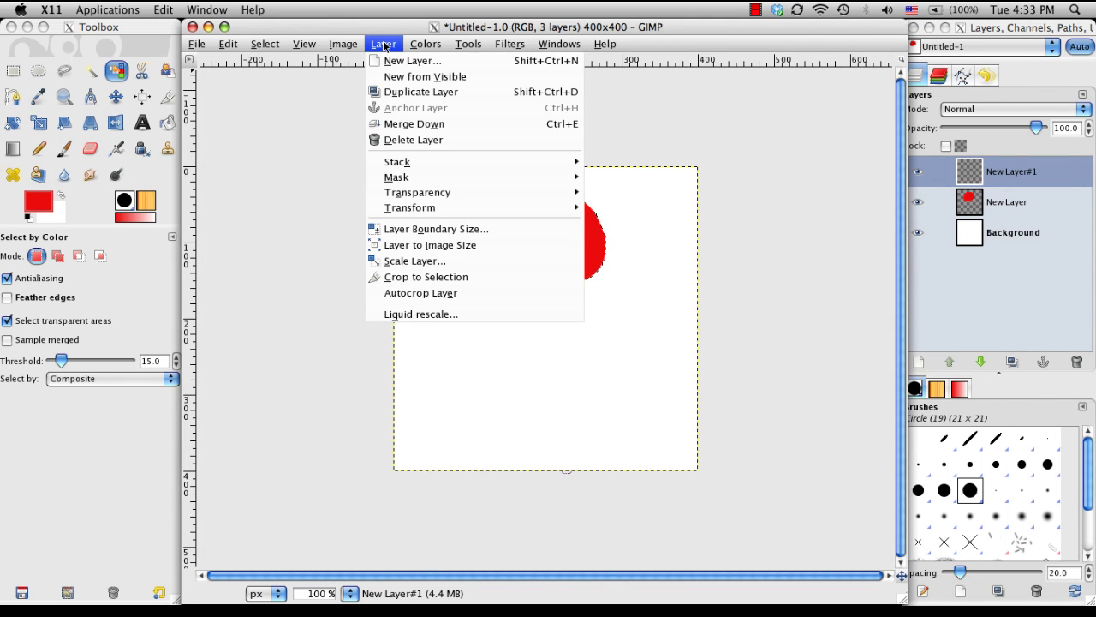
pyautogui.moveTo(445, 182)
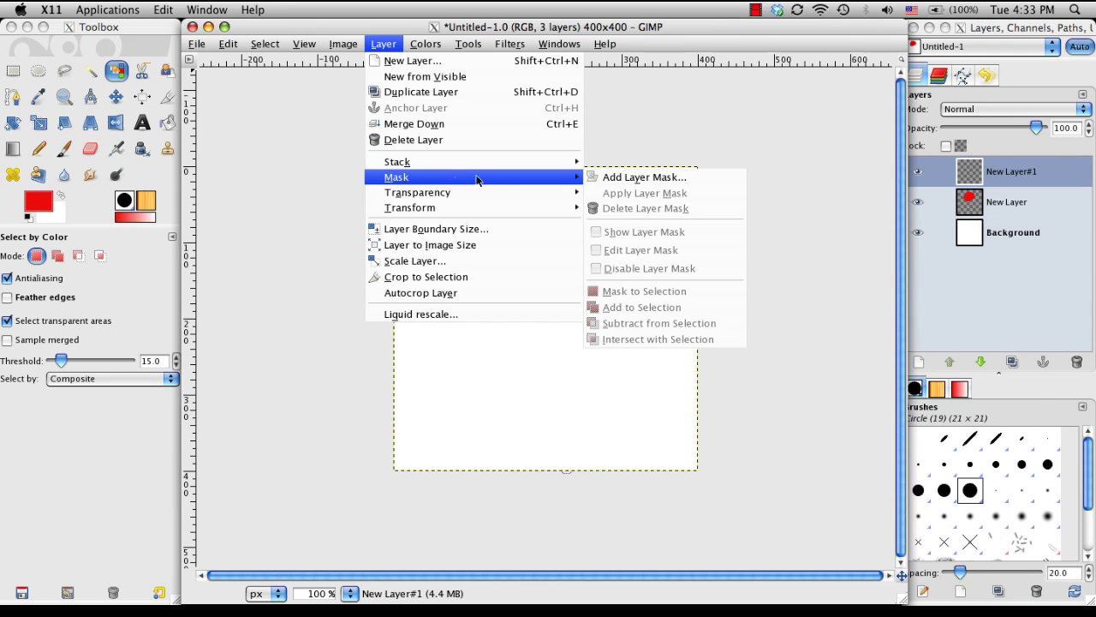
pyautogui.click(660, 178)
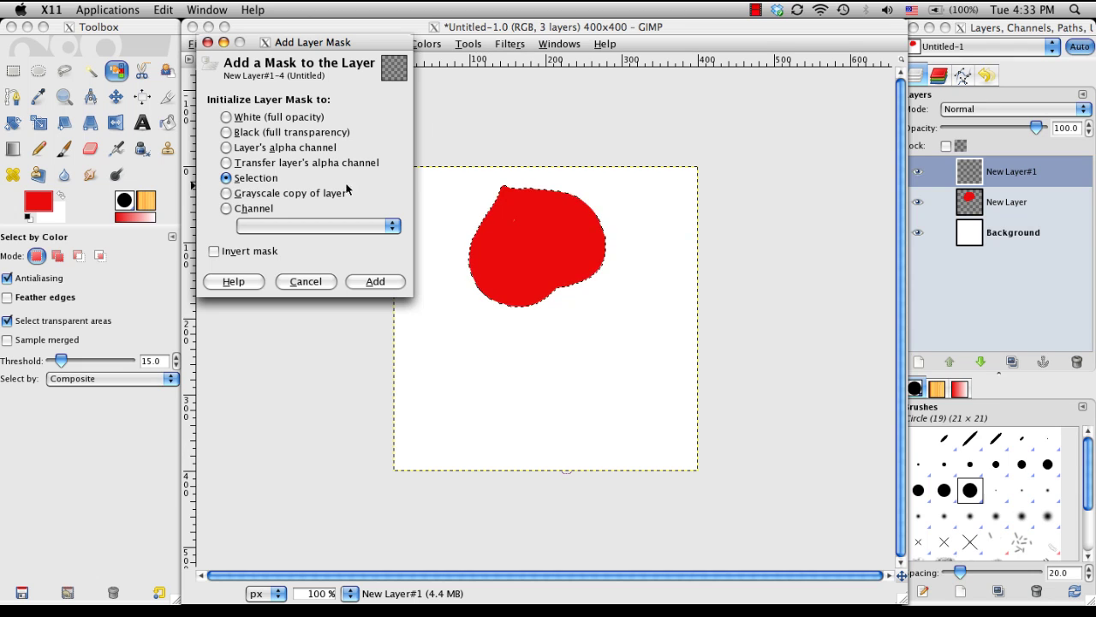
pyautogui.click(375, 282)
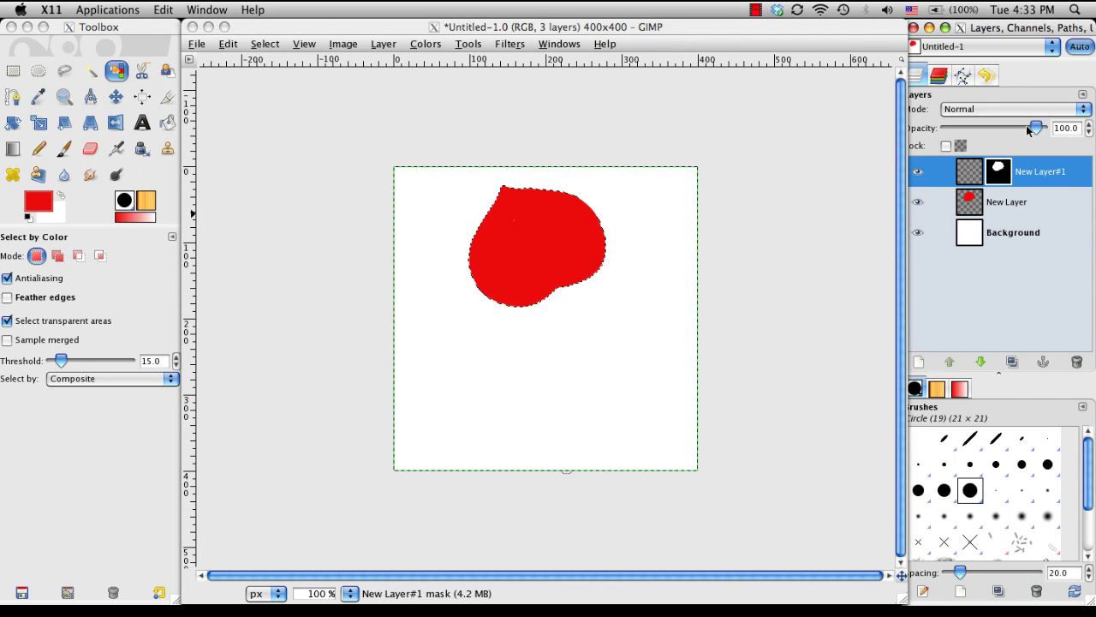
# - Pick a darker red and try shading strokes on the layer image, then undo them
pyautogui.click(37, 201)
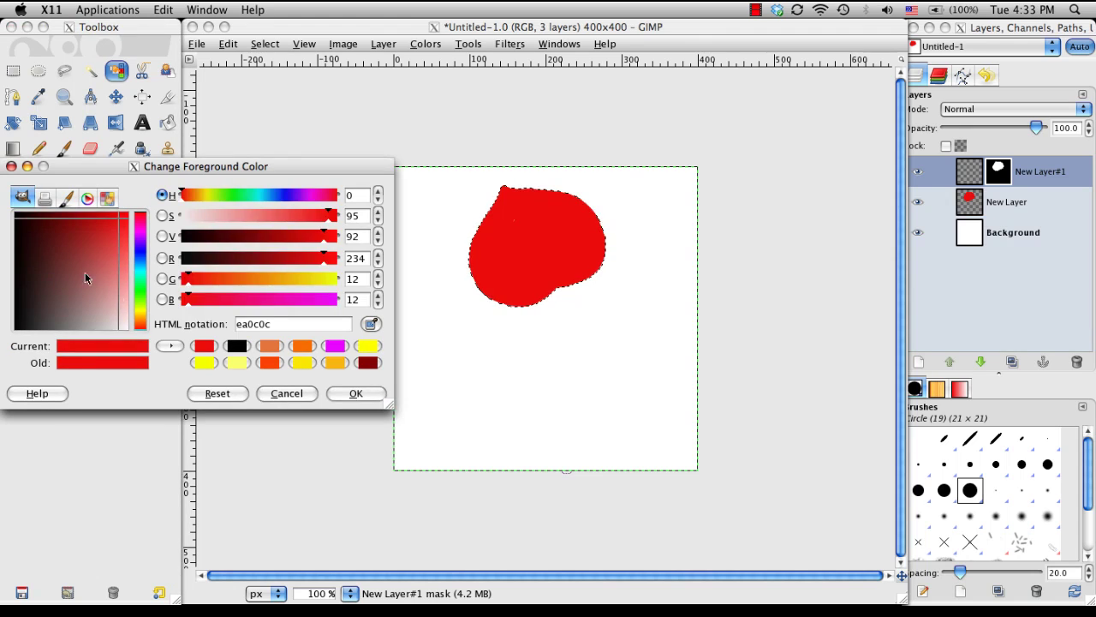
pyautogui.moveTo(85, 277); pyautogui.dragTo(39, 225)
pyautogui.click(355, 393)
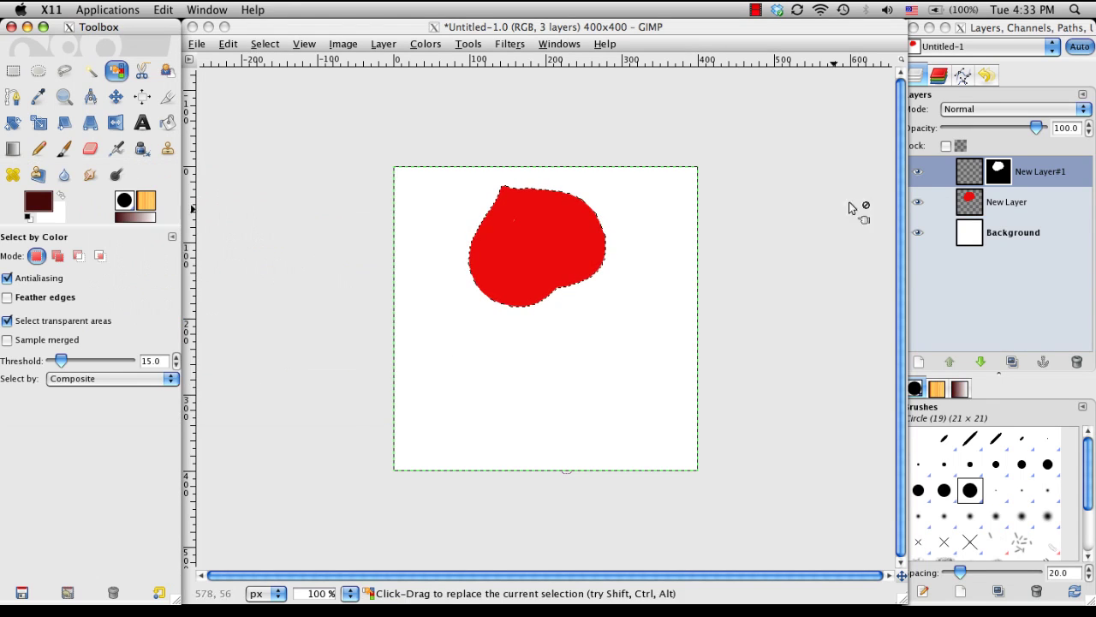
pyautogui.click(64, 148)
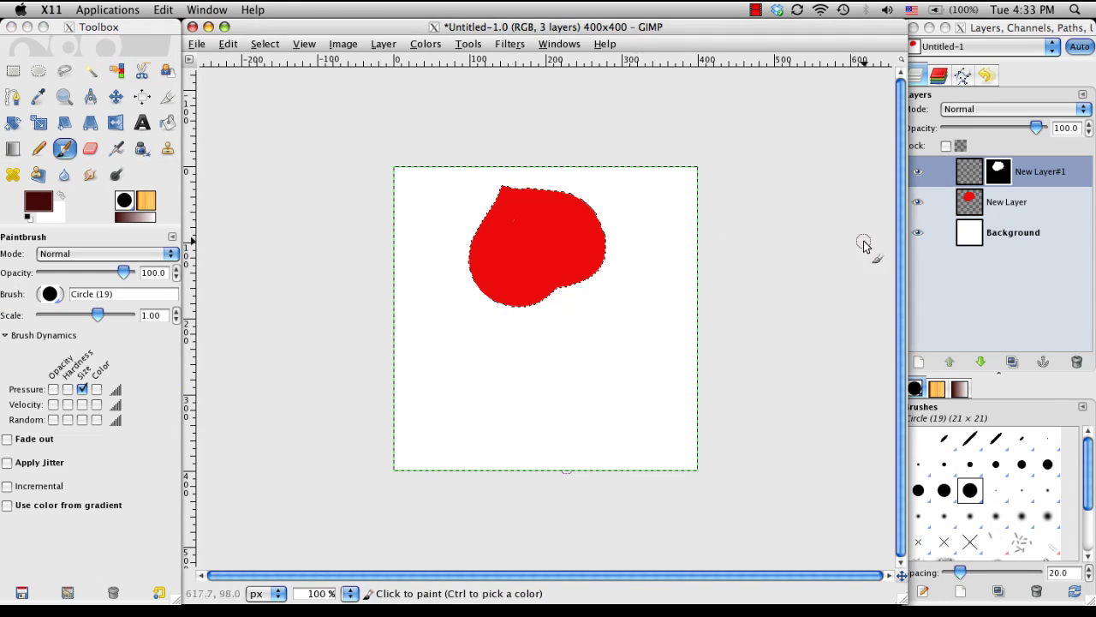
pyautogui.click(969, 171)
pyautogui.moveTo(562, 178)
pyautogui.mouseDown()
pyautogui.moveTo(481, 278)
pyautogui.moveTo(593, 258)
pyautogui.moveTo(420, 187)
pyautogui.moveTo(643, 206)
pyautogui.moveTo(524, 186)
pyautogui.moveTo(511, 340)
pyautogui.moveTo(526, 319)
pyautogui.moveTo(515, 260)
pyautogui.moveTo(686, 300)
pyautogui.mouseUp()
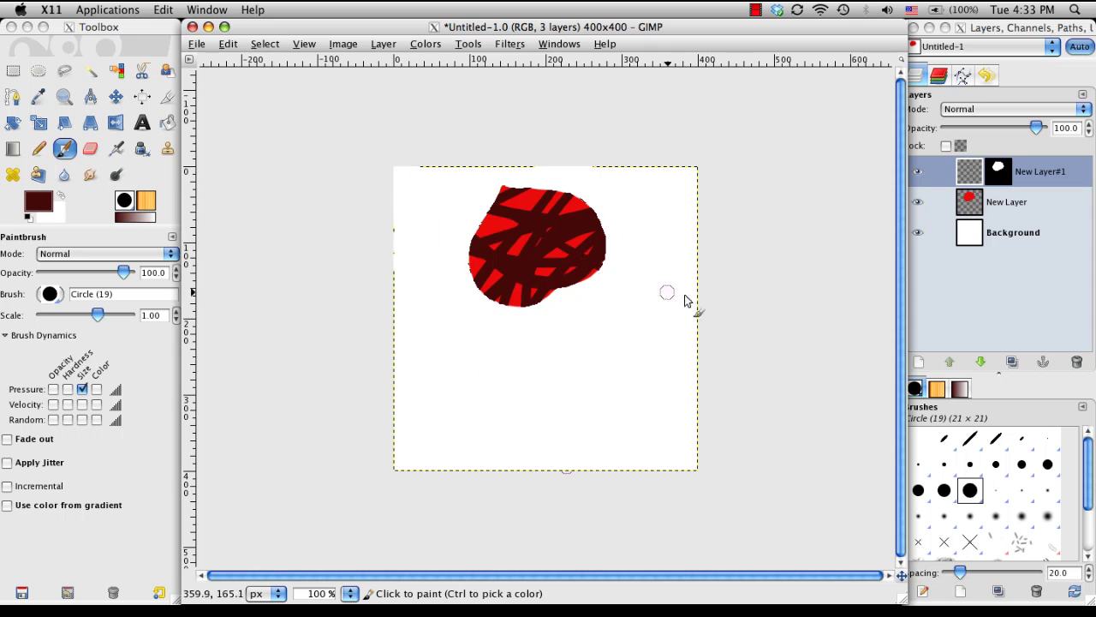
pyautogui.hotkey('shift', 'e')
pyautogui.hotkey('ctrl', 'z')
pyautogui.press('p')
pyautogui.hotkey('shift', 'e')
pyautogui.press('p')
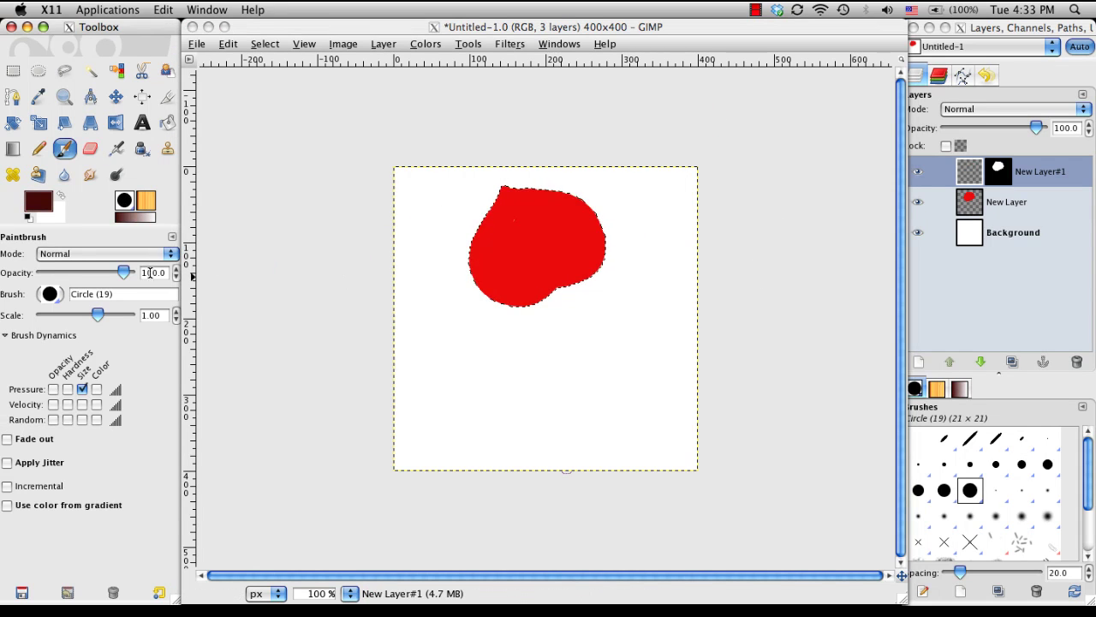
# - Switch the brush to Circle Fuzzy (19) and raise its scale to 10.00
pyautogui.click(50, 294)
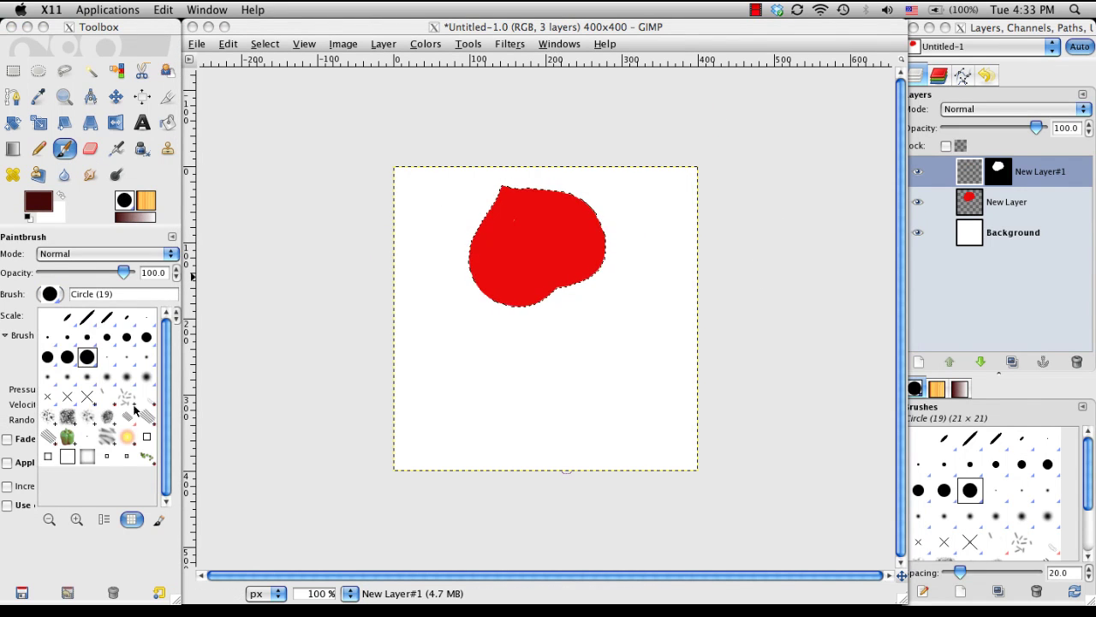
pyautogui.click(145, 378)
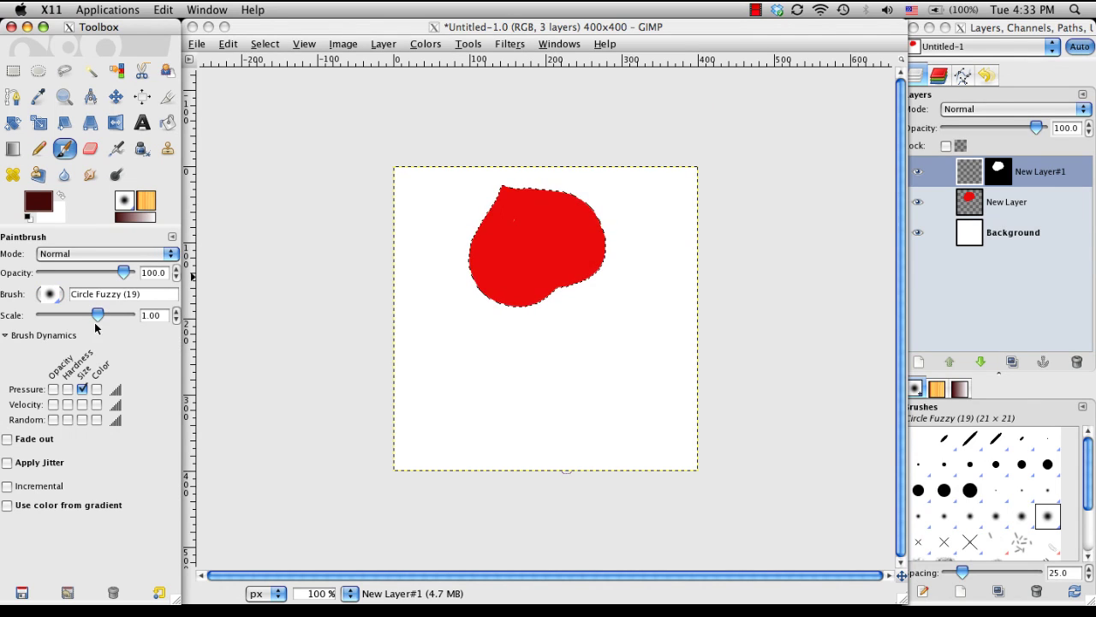
pyautogui.moveTo(102, 321); pyautogui.dragTo(116, 317)
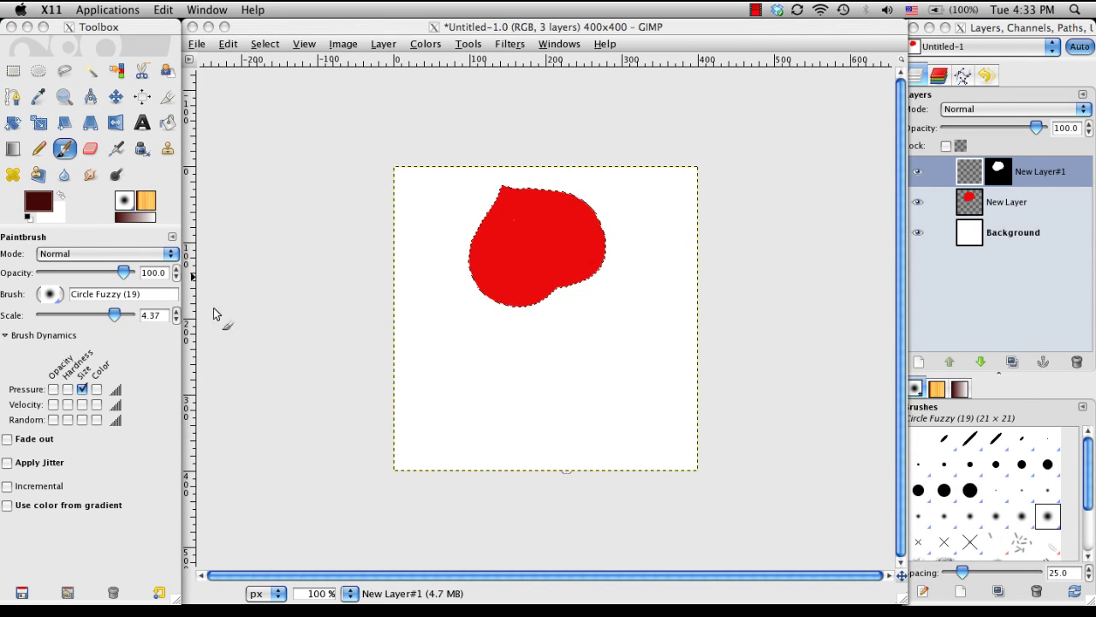
# - Pick dark red 490505 and shade the petal's lower right, undoing unwanted strokes
pyautogui.keyDown('ctrl'); pyautogui.click(523, 242); pyautogui.keyUp('ctrl')
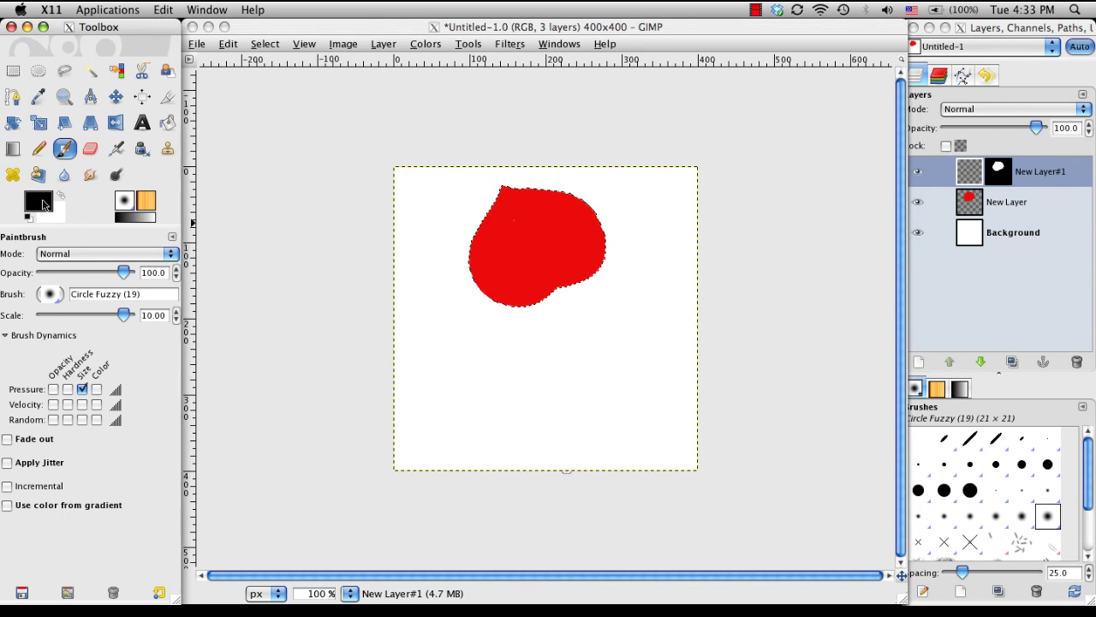
pyautogui.click(38, 201)
pyautogui.moveTo(111, 240); pyautogui.dragTo(49, 226)
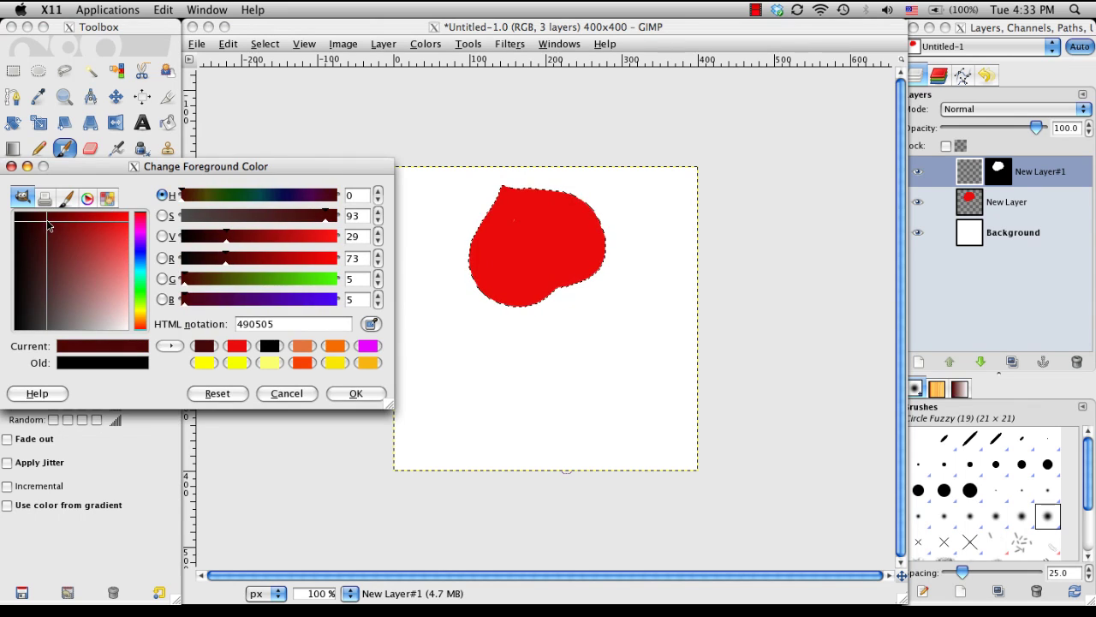
pyautogui.click(356, 393)
pyautogui.moveTo(531, 311); pyautogui.dragTo(601, 278)
pyautogui.hotkey('ctrl', 'z')
pyautogui.hotkey('ctrl', 'z')
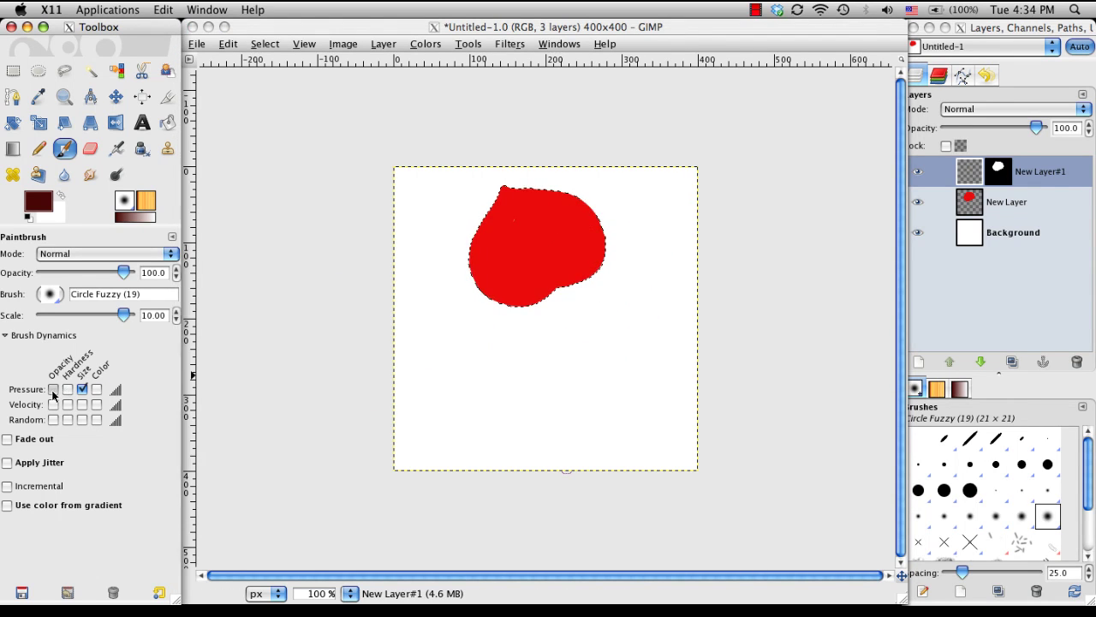
pyautogui.moveTo(522, 306)
pyautogui.mouseDown()
pyautogui.moveTo(546, 282)
pyautogui.moveTo(573, 296)
pyautogui.moveTo(536, 275)
pyautogui.moveTo(563, 295)
pyautogui.moveTo(553, 258)
pyautogui.moveTo(518, 276)
pyautogui.moveTo(521, 294)
pyautogui.moveTo(520, 241)
pyautogui.moveTo(574, 247)
pyautogui.moveTo(572, 280)
pyautogui.moveTo(552, 230)
pyautogui.moveTo(508, 275)
pyautogui.moveTo(549, 248)
pyautogui.moveTo(520, 273)
pyautogui.moveTo(532, 249)
pyautogui.moveTo(532, 265)
pyautogui.moveTo(566, 279)
pyautogui.moveTo(558, 275)
pyautogui.moveTo(573, 250)
pyautogui.moveTo(506, 258)
pyautogui.moveTo(510, 293)
pyautogui.moveTo(579, 246)
pyautogui.moveTo(582, 272)
pyautogui.moveTo(515, 229)
pyautogui.moveTo(504, 293)
pyautogui.moveTo(559, 226)
pyautogui.moveTo(567, 291)
pyautogui.moveTo(571, 264)
pyautogui.moveTo(552, 292)
pyautogui.moveTo(564, 302)
pyautogui.moveTo(597, 259)
pyautogui.moveTo(513, 307)
pyautogui.moveTo(529, 304)
pyautogui.moveTo(496, 295)
pyautogui.moveTo(584, 278)
pyautogui.moveTo(563, 299)
pyautogui.moveTo(516, 287)
pyautogui.mouseUp()
pyautogui.hotkey('ctrl', 'z')
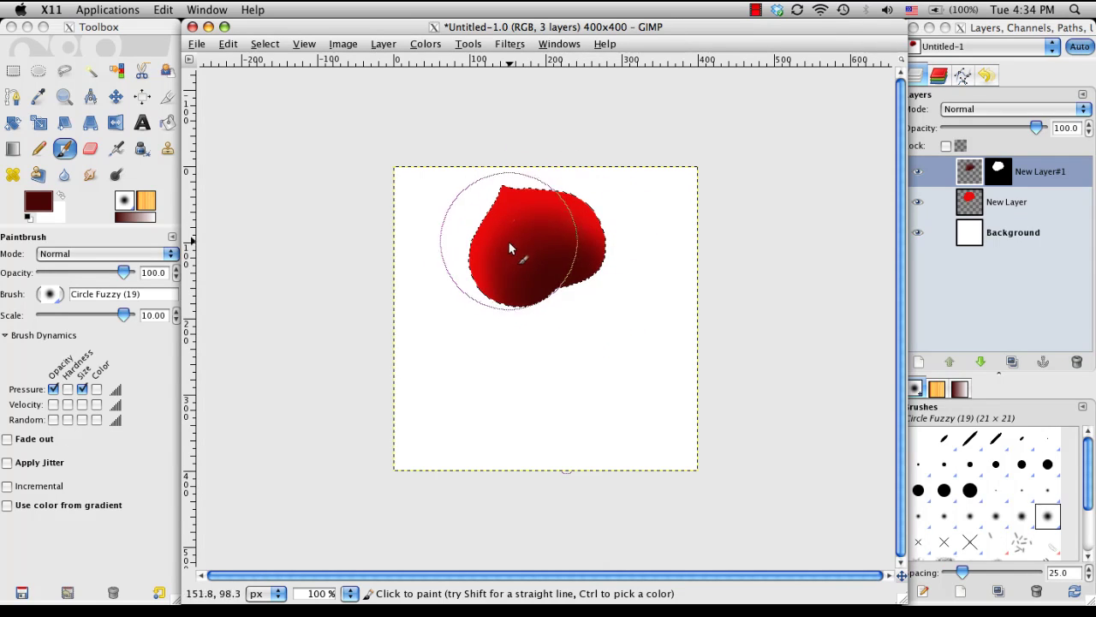
pyautogui.moveTo(418, 114)
pyautogui.mouseDown()
pyautogui.moveTo(514, 258)
pyautogui.moveTo(482, 249)
pyautogui.moveTo(420, 274)
pyautogui.mouseUp()
pyautogui.hotkey('ctrl', 'z')
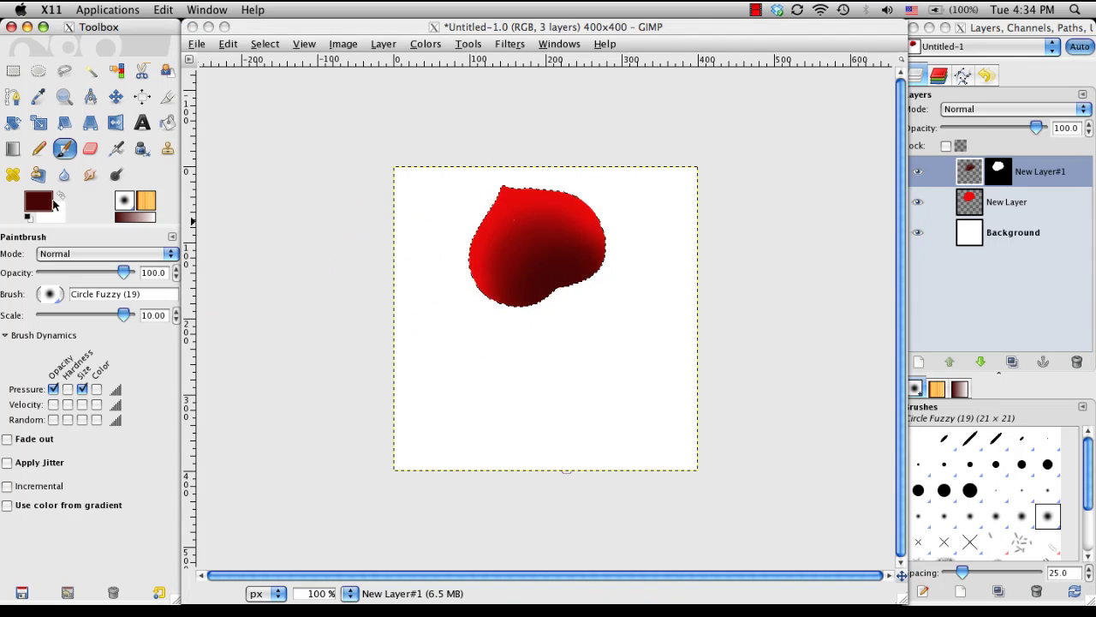
# - Switch to pink-red ff3661, reduce brush scale to 2.51 and paint a highlight along the left edge
pyautogui.click(38, 202)
pyautogui.moveTo(122, 257); pyautogui.dragTo(139, 220)
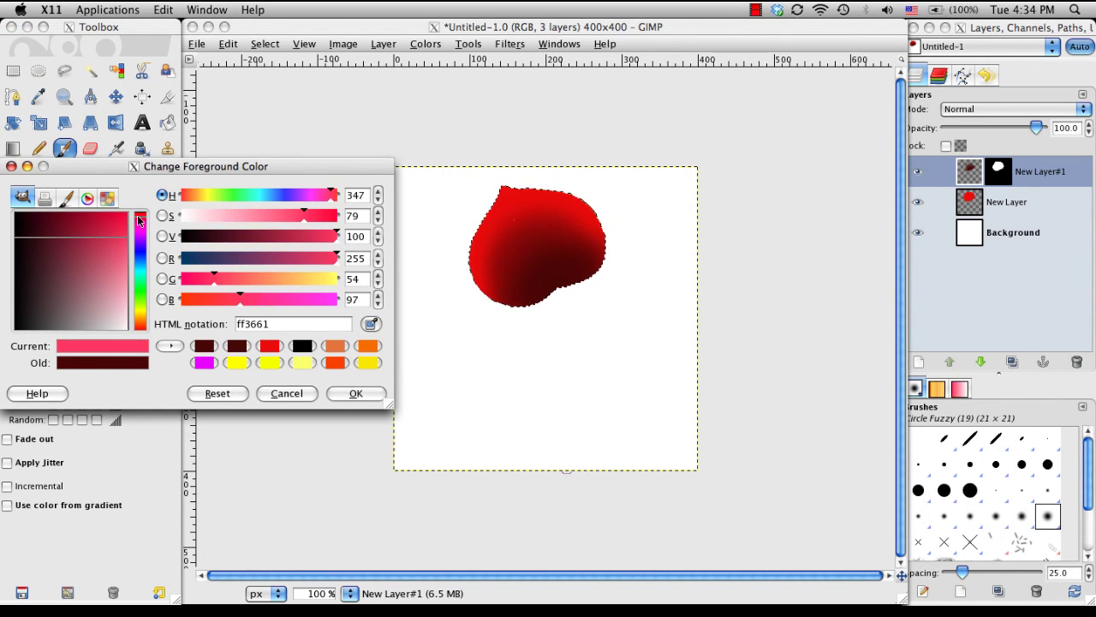
pyautogui.click(355, 393)
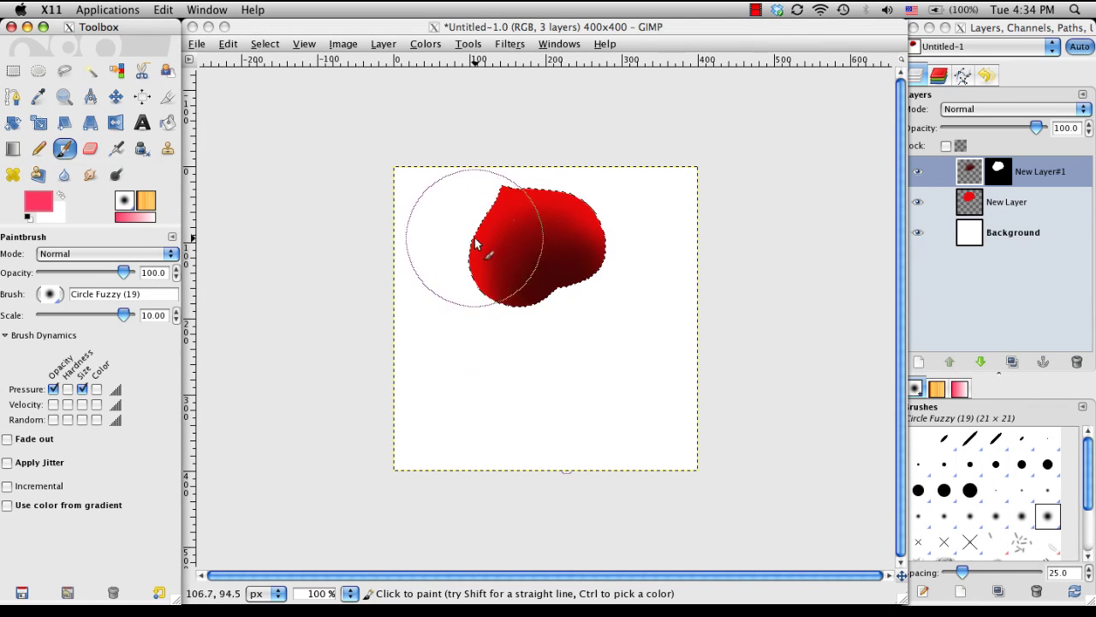
pyautogui.moveTo(125, 315)
pyautogui.mouseDown()
pyautogui.moveTo(70, 314)
pyautogui.moveTo(108, 315)
pyautogui.mouseUp()
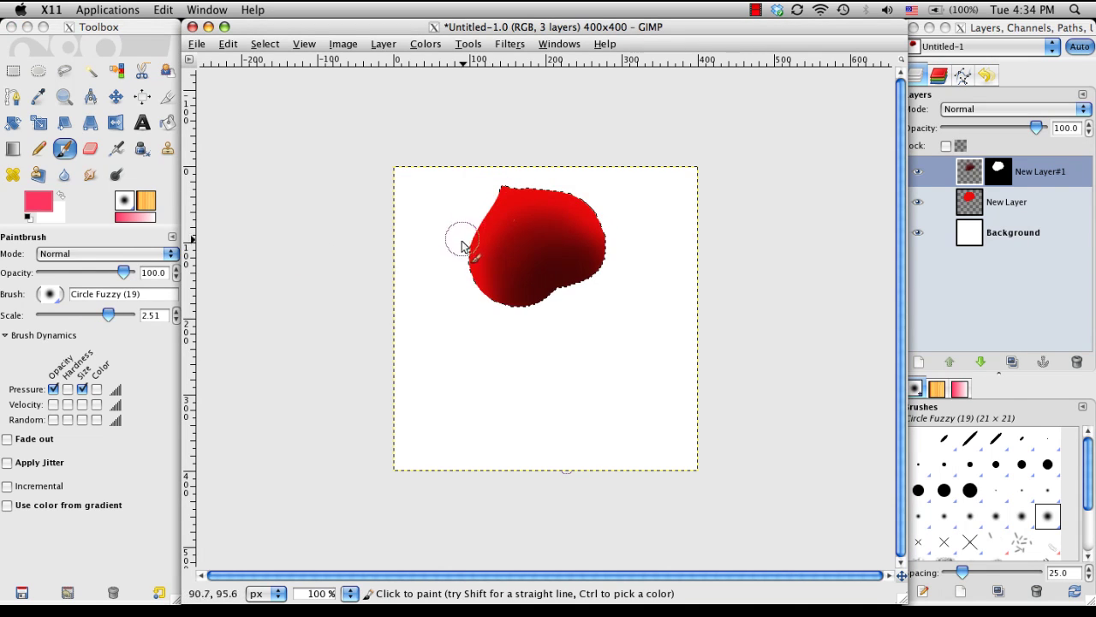
pyautogui.moveTo(474, 272); pyautogui.dragTo(472, 241)
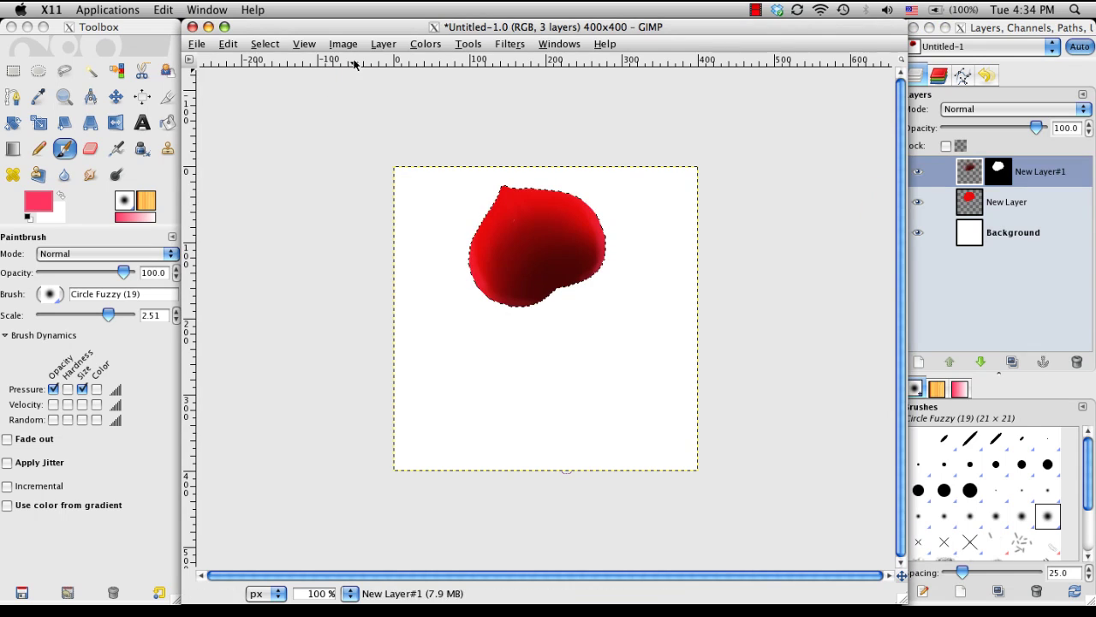
# - Undo an accidental merge of New Layer into the Background
pyautogui.click(970, 208)
pyautogui.press('Up')
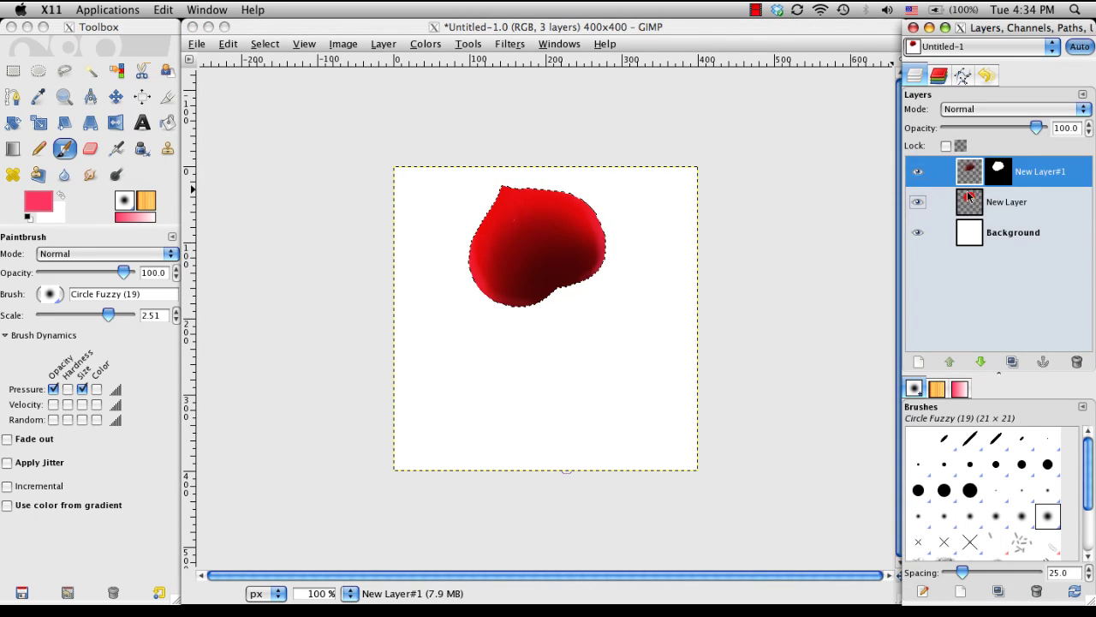
pyautogui.press('Down')
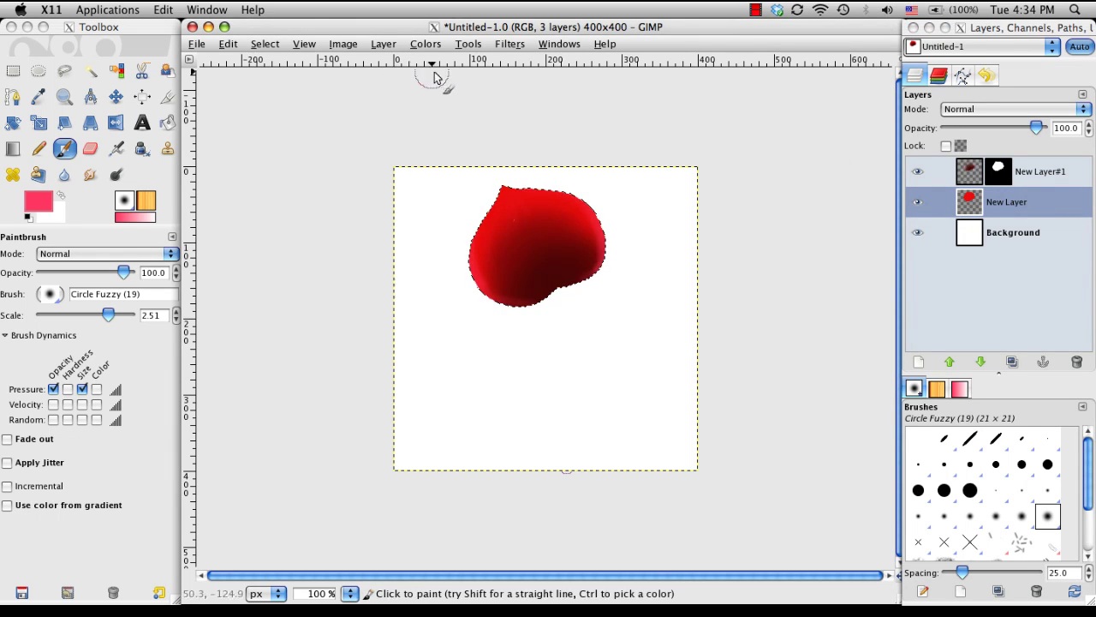
pyautogui.click(357, 43)
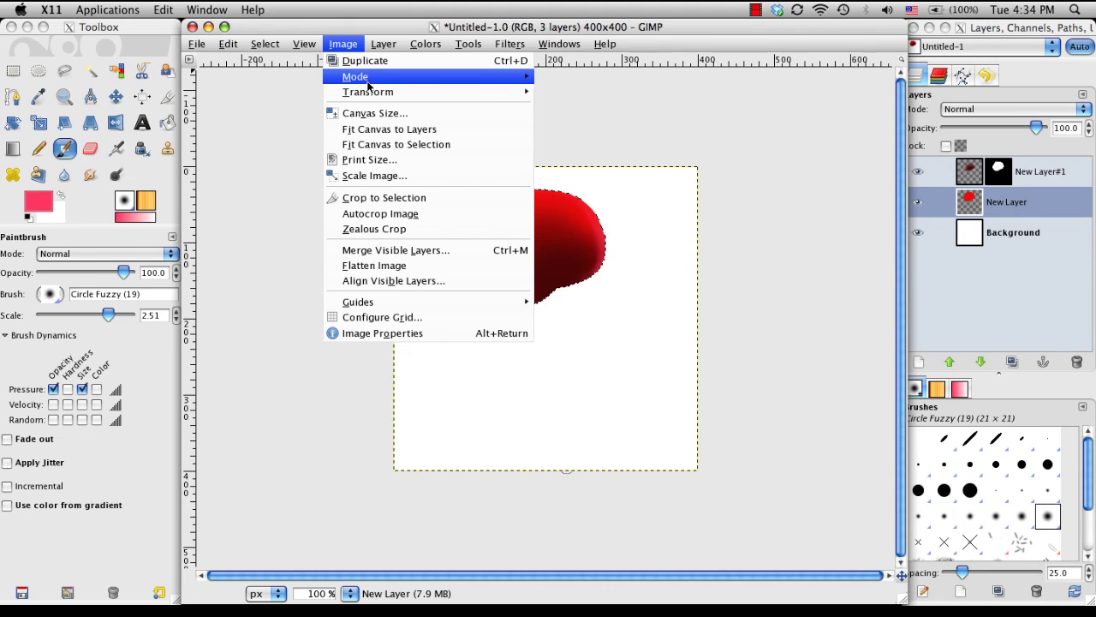
pyautogui.moveTo(390, 44)
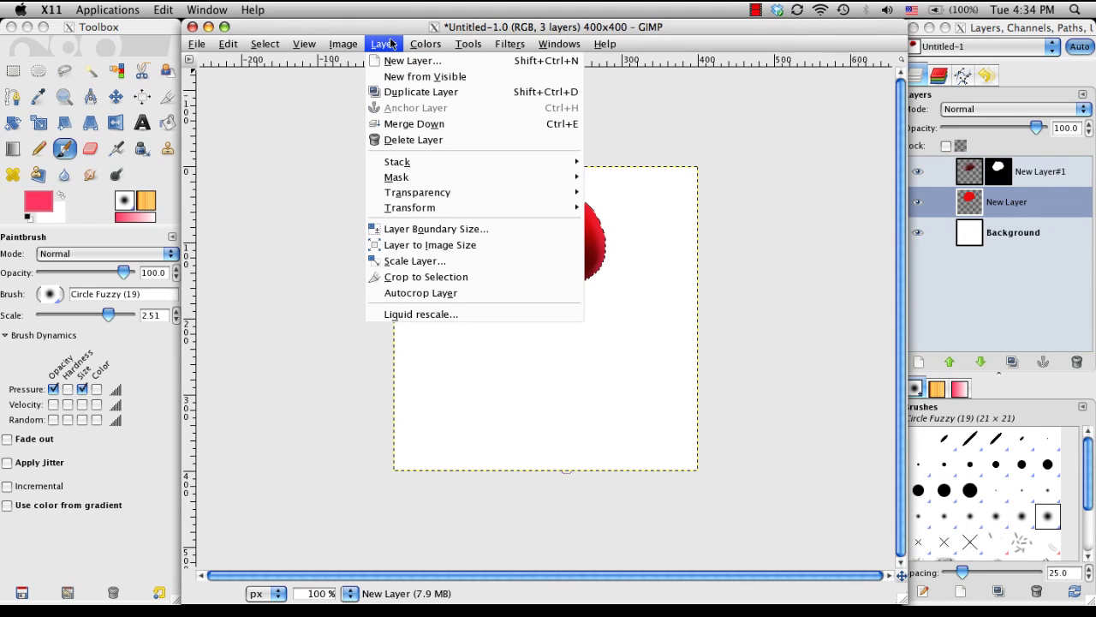
pyautogui.click(406, 128)
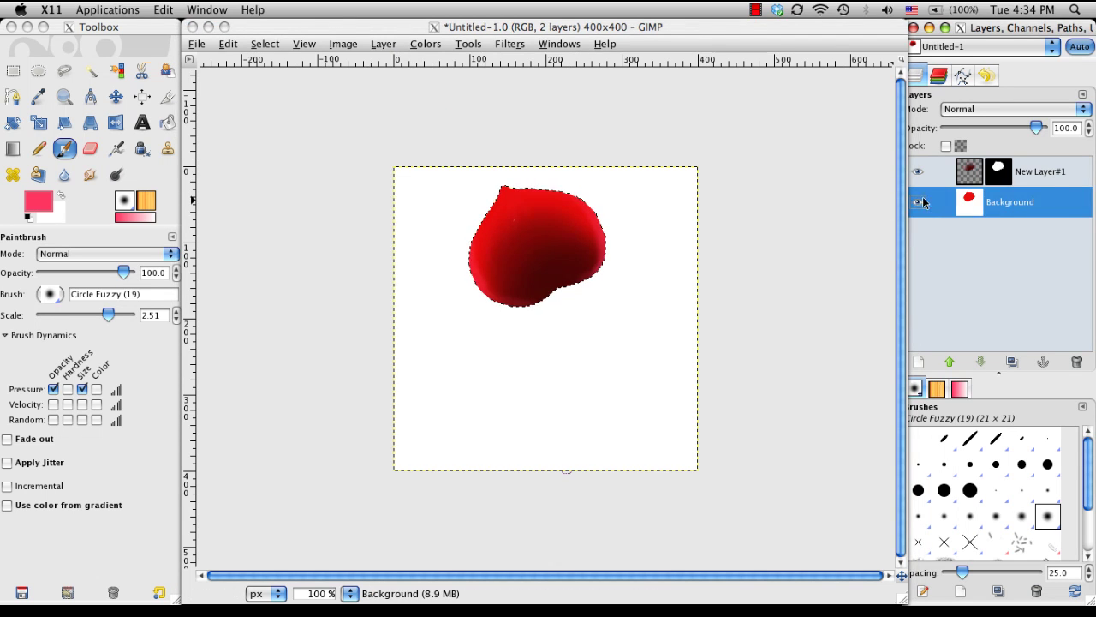
pyautogui.hotkey('ctrl', 'z')
# - Merge New Layer#1 down into New Layer with Layer > Merge Down
pyautogui.click(971, 174)
pyautogui.click(562, 39)
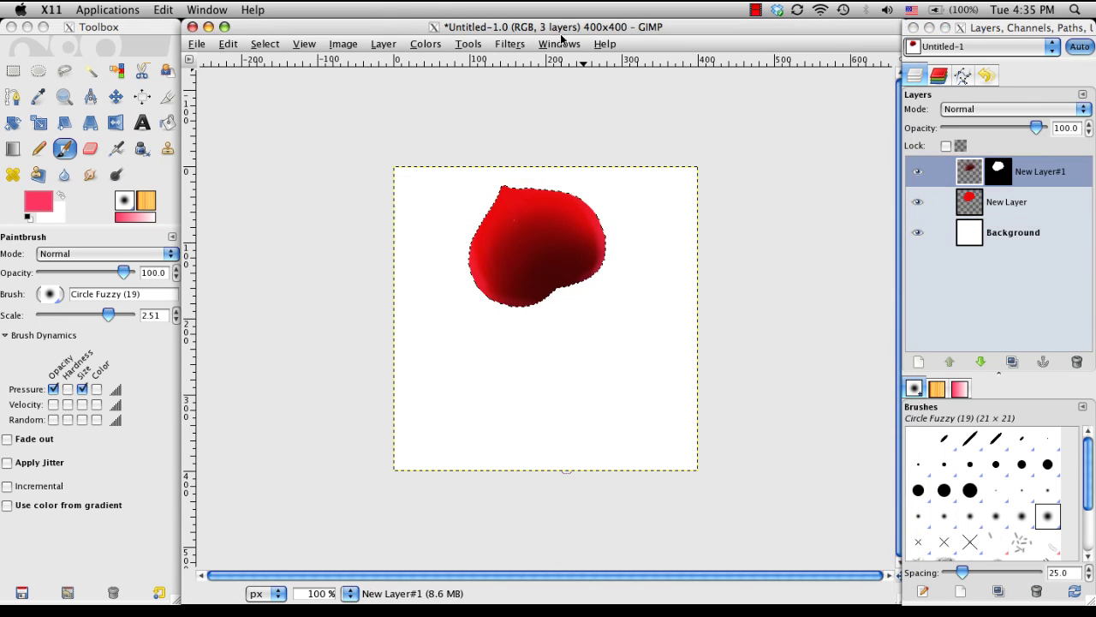
pyautogui.click(382, 43)
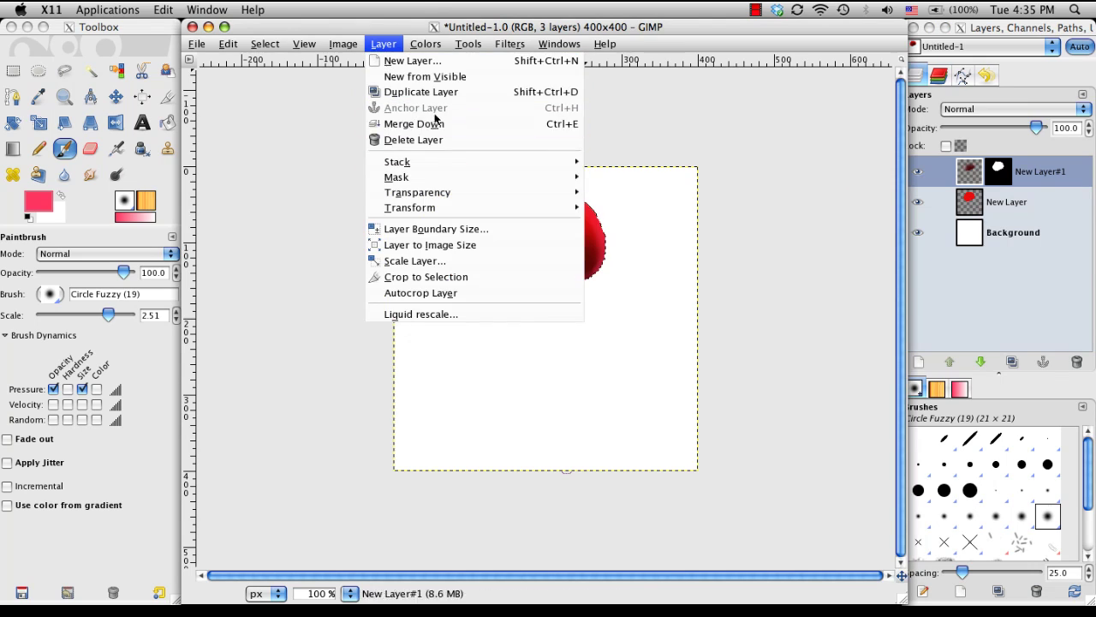
pyautogui.click(433, 121)
pyautogui.hotkey('shift', 'e')
pyautogui.press('p')
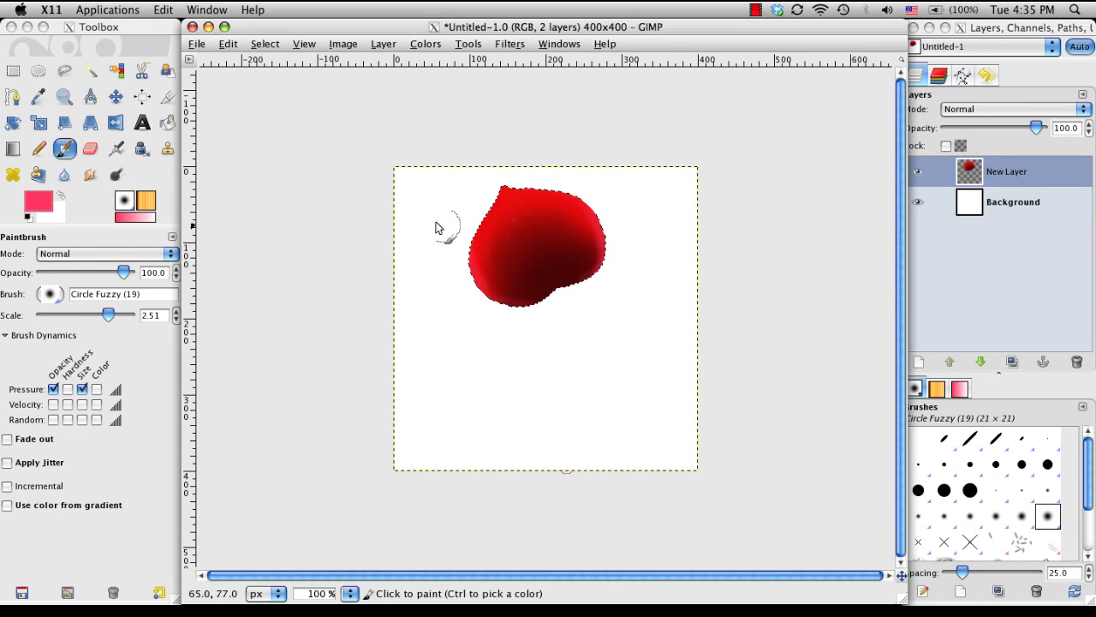
# - Dismiss the selection around the petal with Select > None and return to the Paintbrush
pyautogui.click(272, 44)
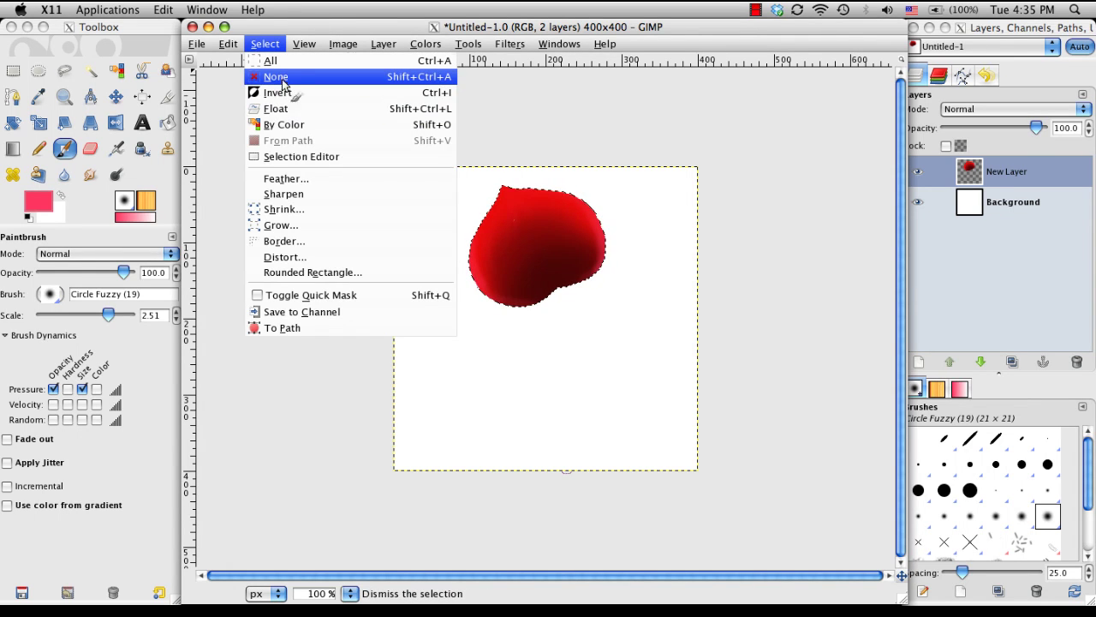
pyautogui.click(283, 83)
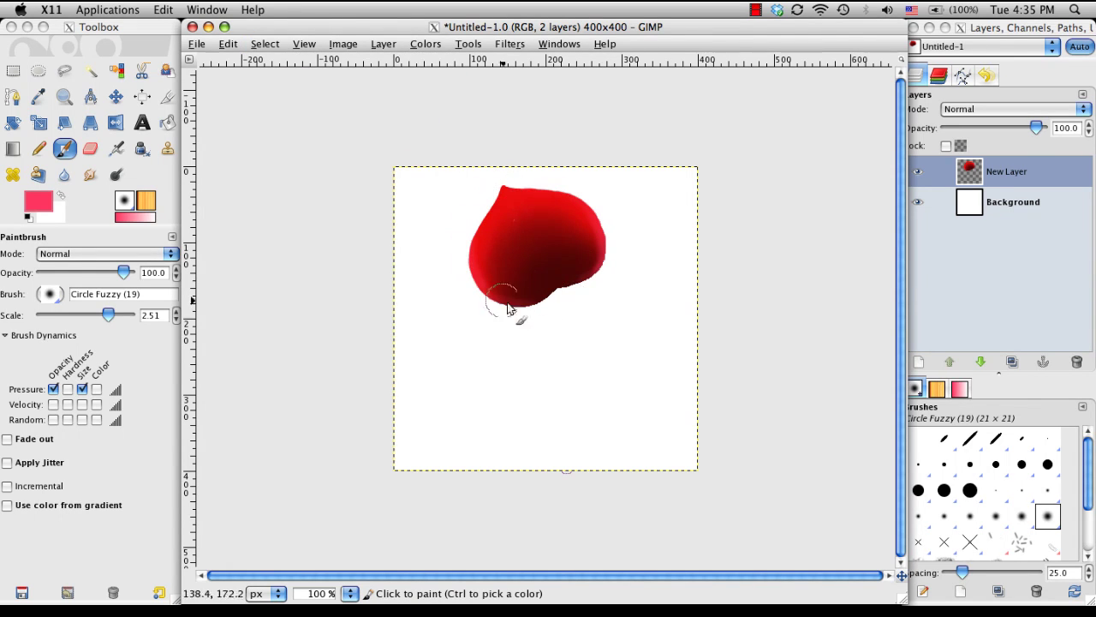
pyautogui.hotkey('shift', 'e')
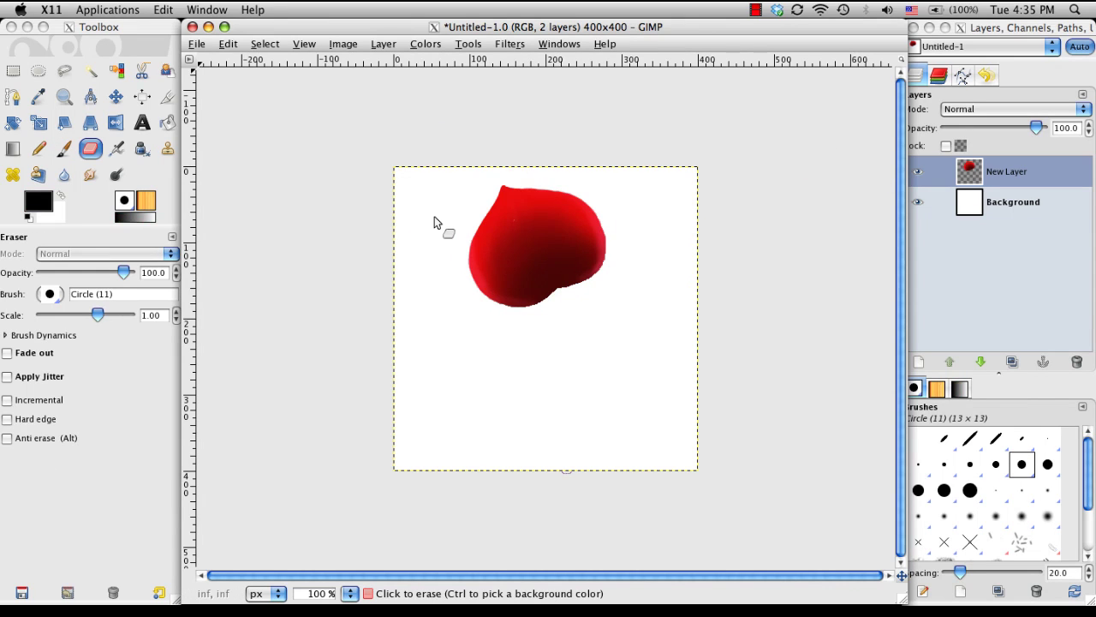
pyautogui.click(64, 148)
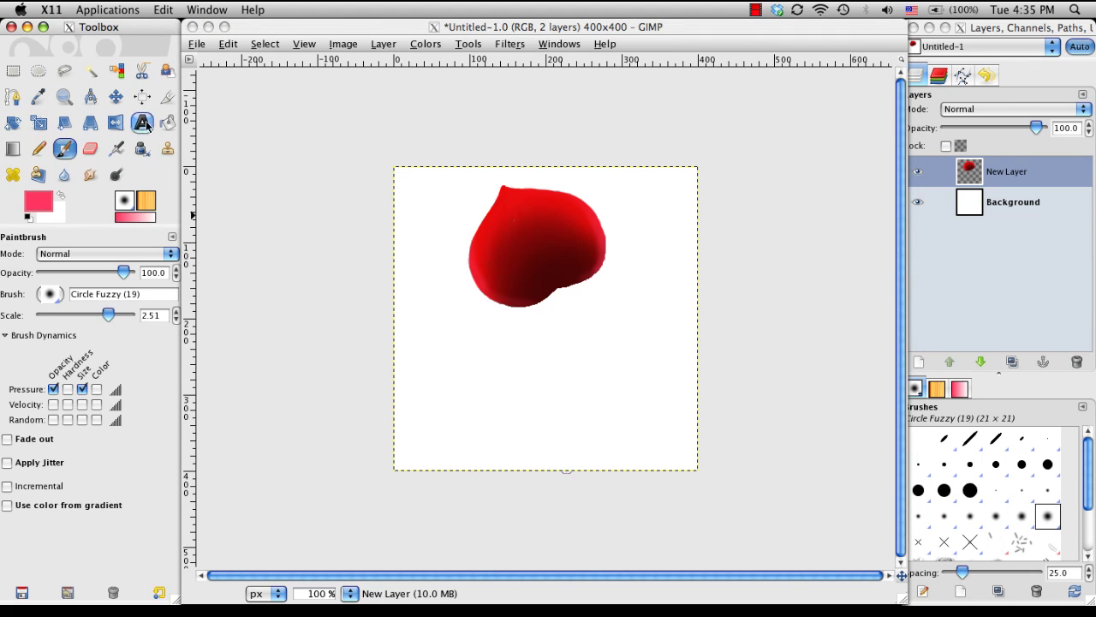
# - Shift the petal layer slightly left and down with the Move tool
pyautogui.click(116, 97)
pyautogui.click(522, 264)
pyautogui.moveTo(521, 259)
pyautogui.mouseDown()
pyautogui.moveTo(543, 257)
pyautogui.moveTo(512, 262)
pyautogui.mouseUp()
pyautogui.click(14, 124)
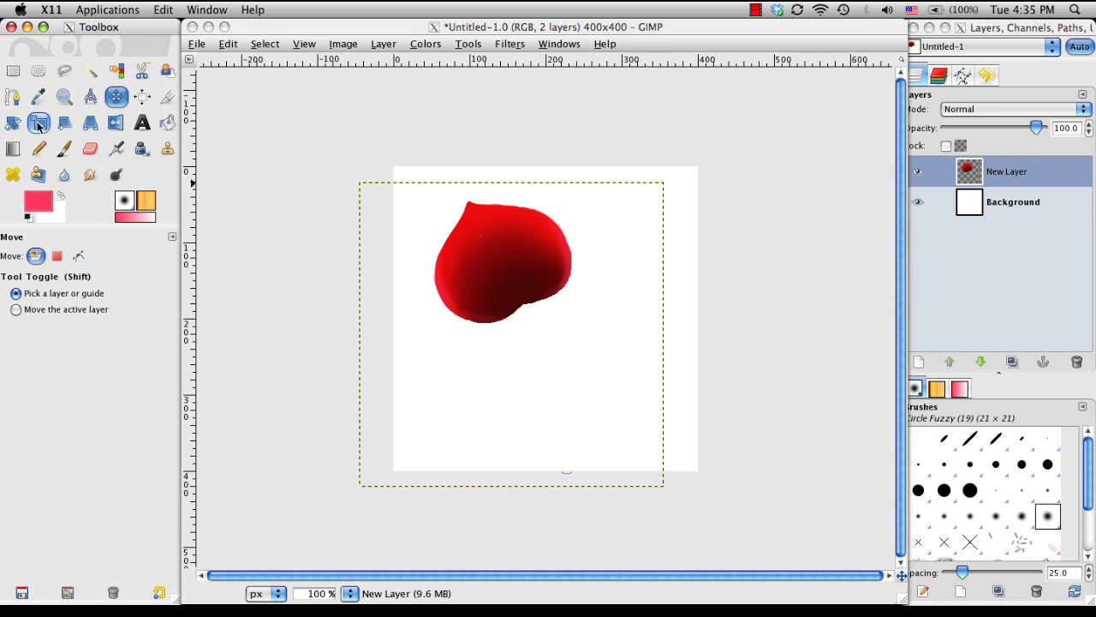
pyautogui.press('m')
pyautogui.click(14, 124)
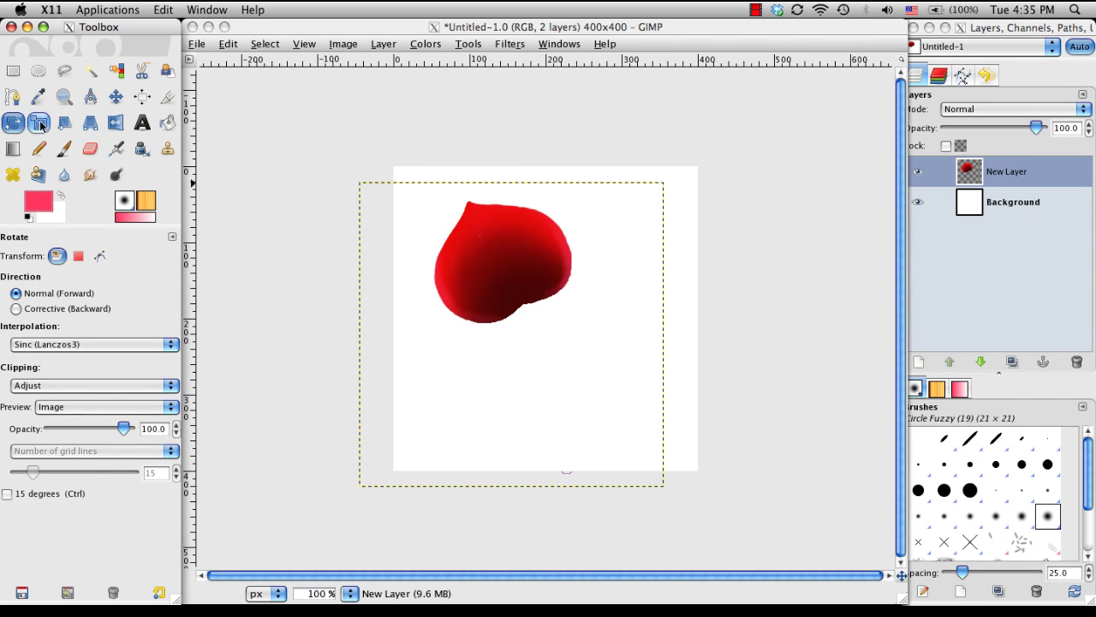
pyautogui.click(117, 97)
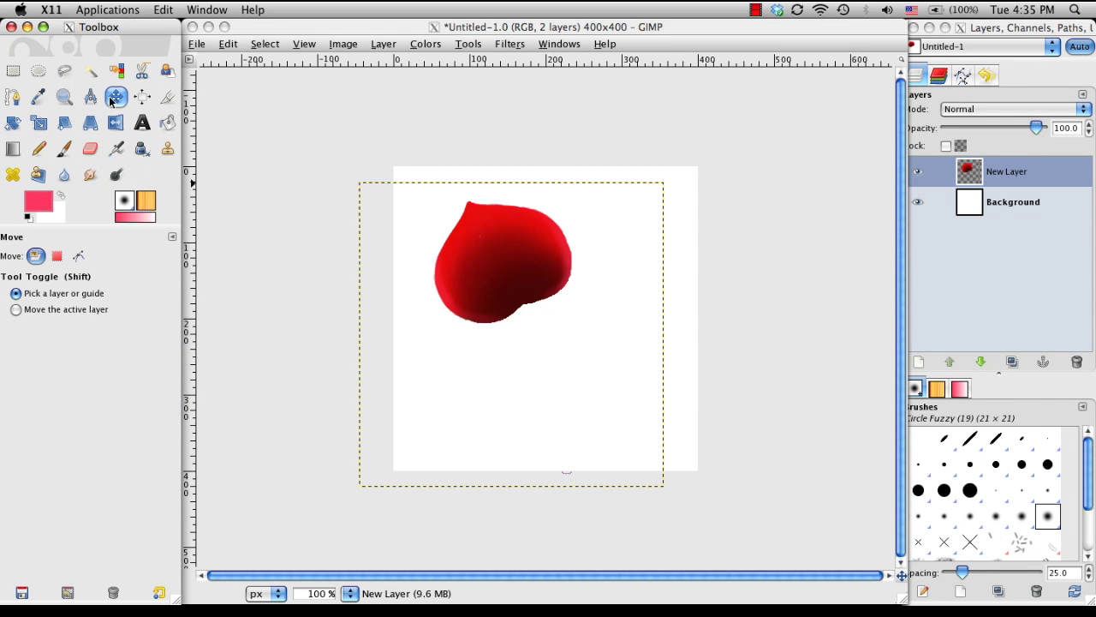
pyautogui.click(13, 124)
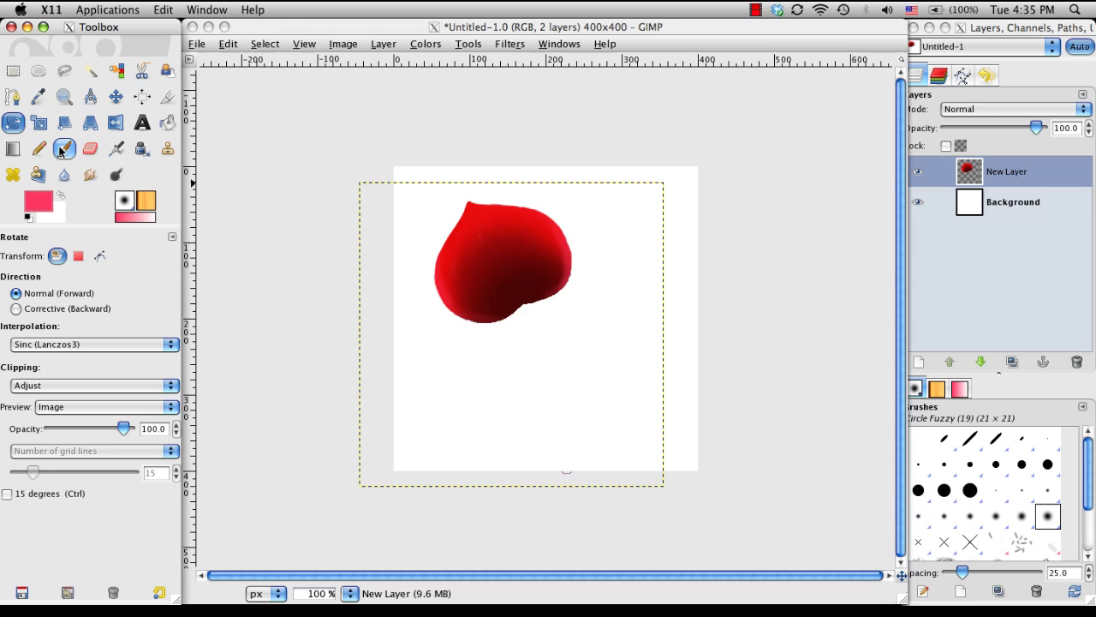
pyautogui.click(40, 126)
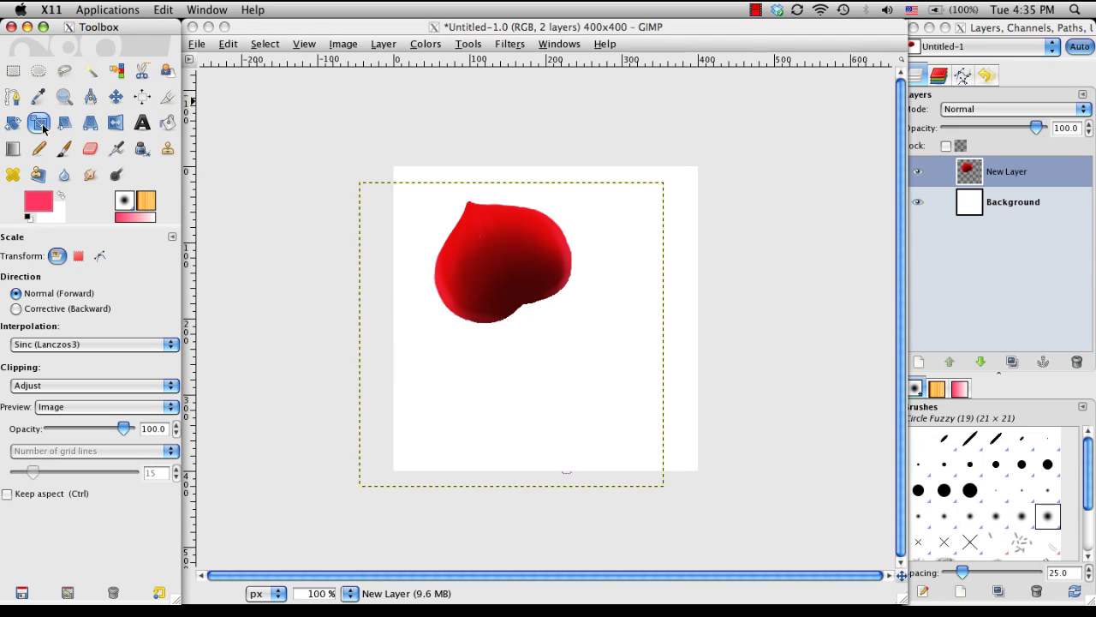
# - Scale the petal layer down to 291×298 px and move it toward the upper left
pyautogui.click(412, 211)
pyautogui.moveTo(360, 182); pyautogui.dragTo(443, 261)
pyautogui.click(149, 143)
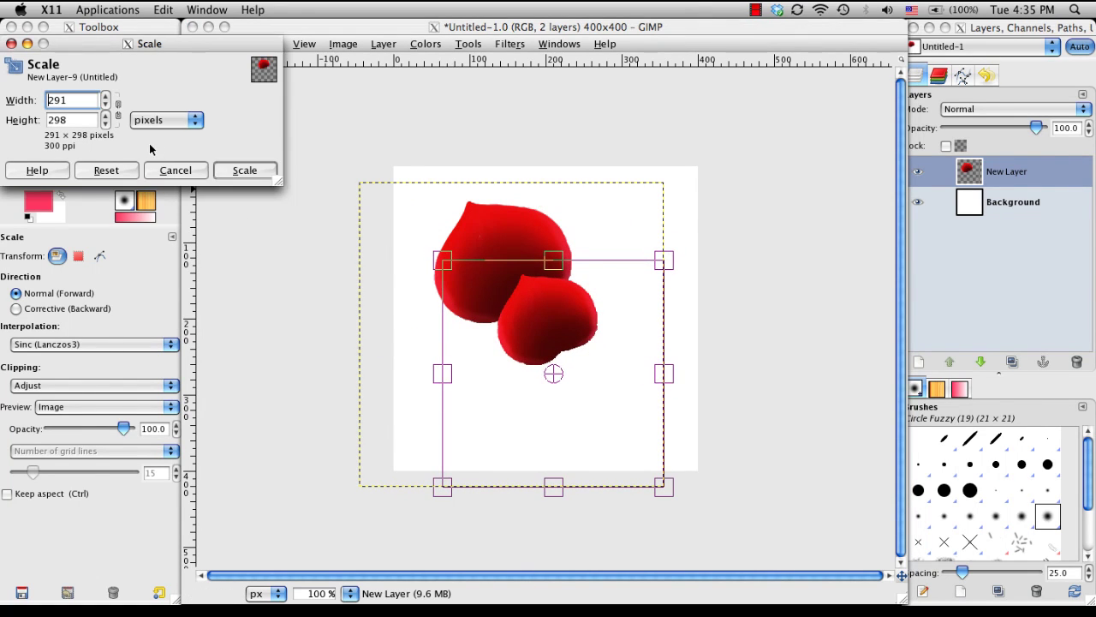
pyautogui.click(245, 168)
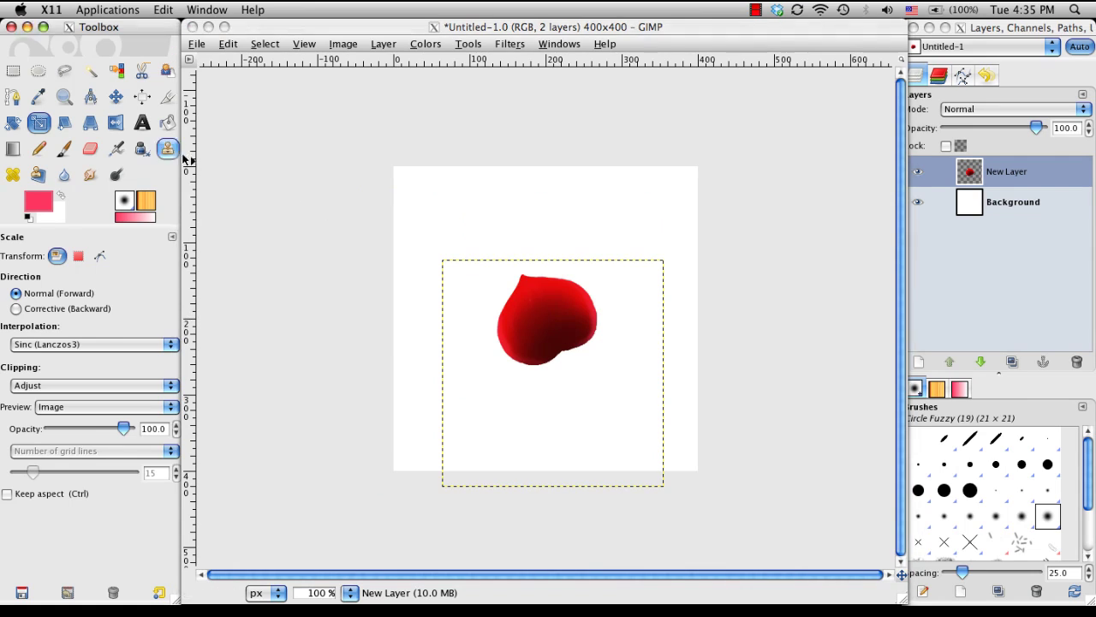
pyautogui.press('m')
pyautogui.moveTo(549, 328); pyautogui.dragTo(494, 259)
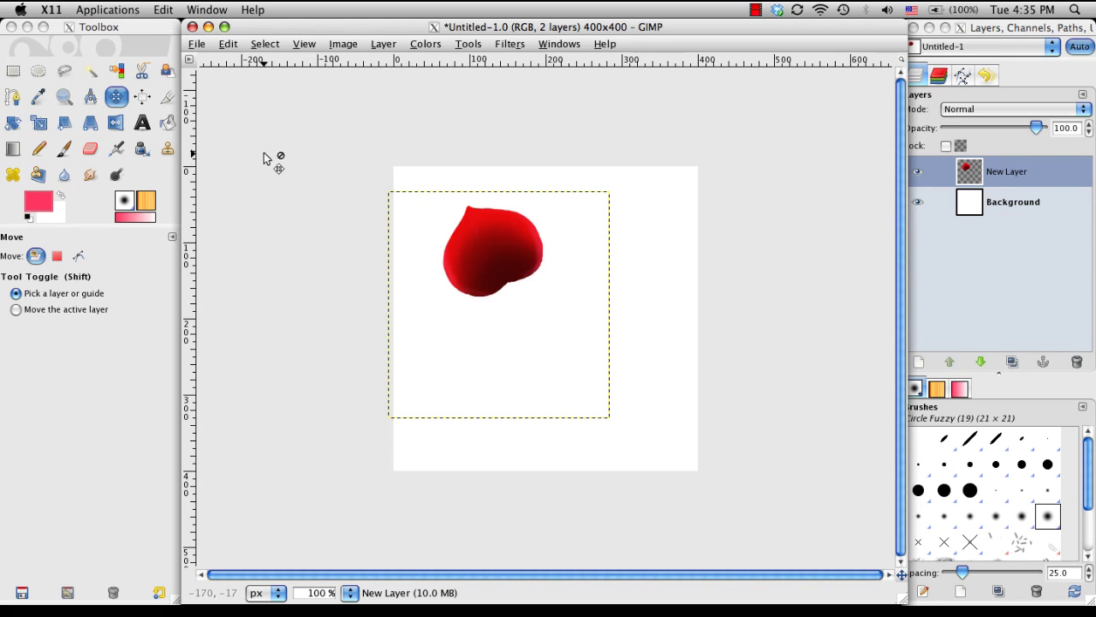
# - Duplicate the petal layer and move the copy to the right of the original
pyautogui.click(971, 171)
pyautogui.rightClick(970, 171)
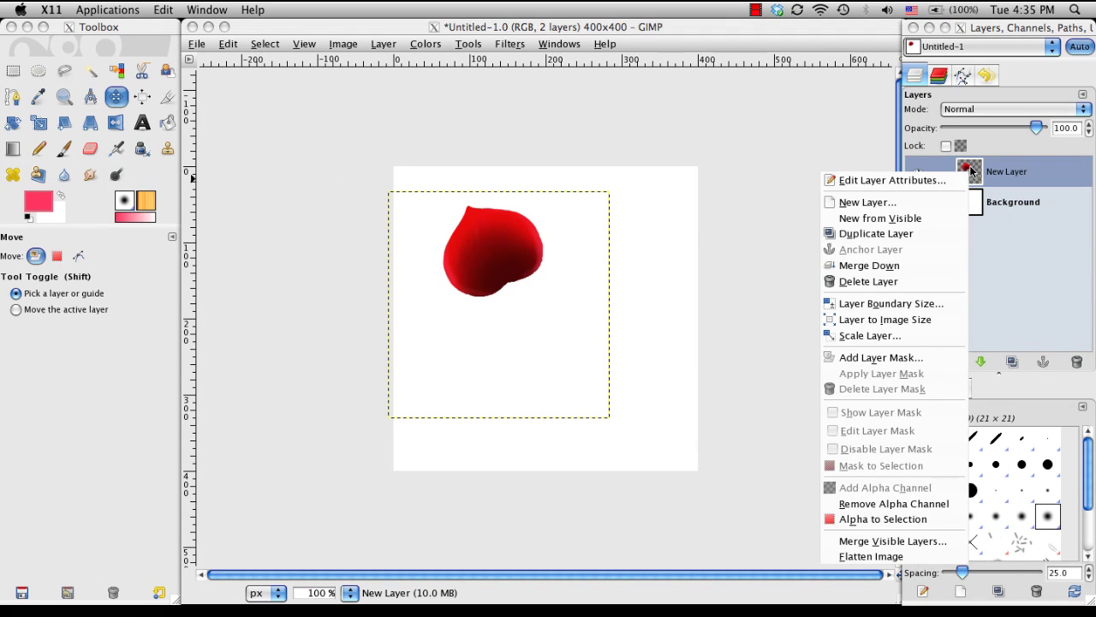
pyautogui.click(899, 235)
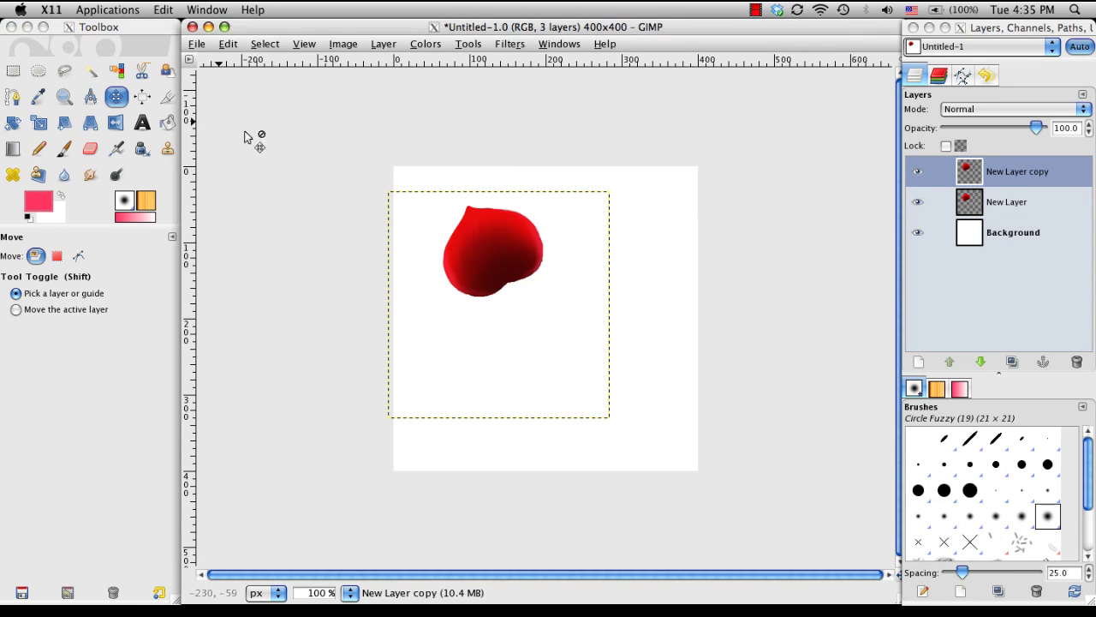
pyautogui.moveTo(489, 250); pyautogui.dragTo(556, 250)
# - Rotate the petal copy roughly a quarter turn and move it up and left
pyautogui.hotkey('shift', 'r')
pyautogui.click(625, 238)
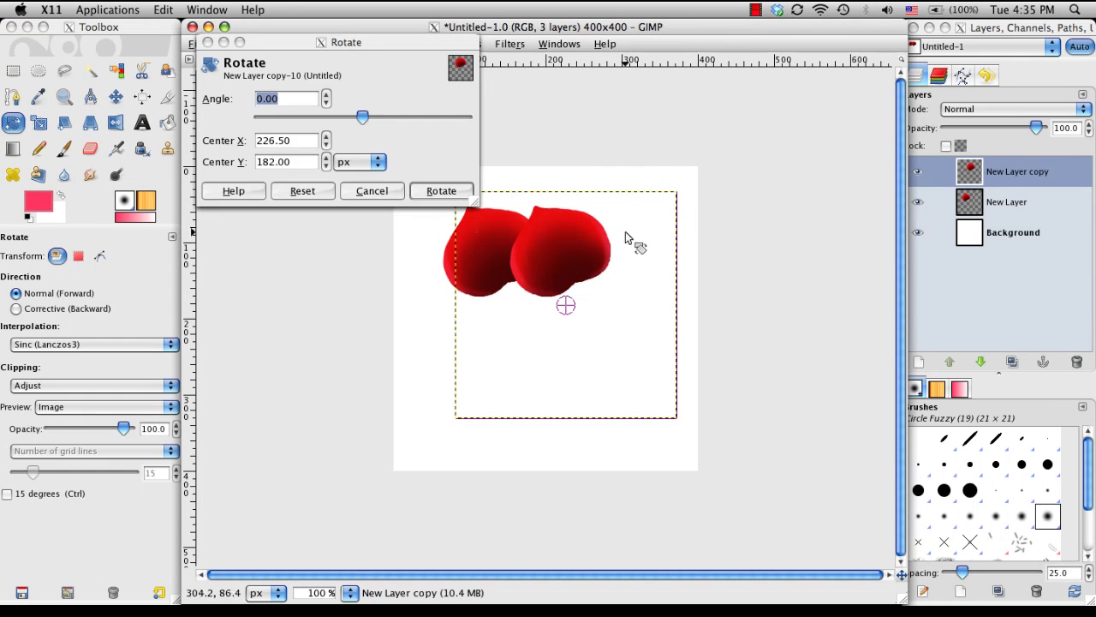
pyautogui.moveTo(672, 387); pyautogui.dragTo(520, 381)
pyautogui.press('Return')
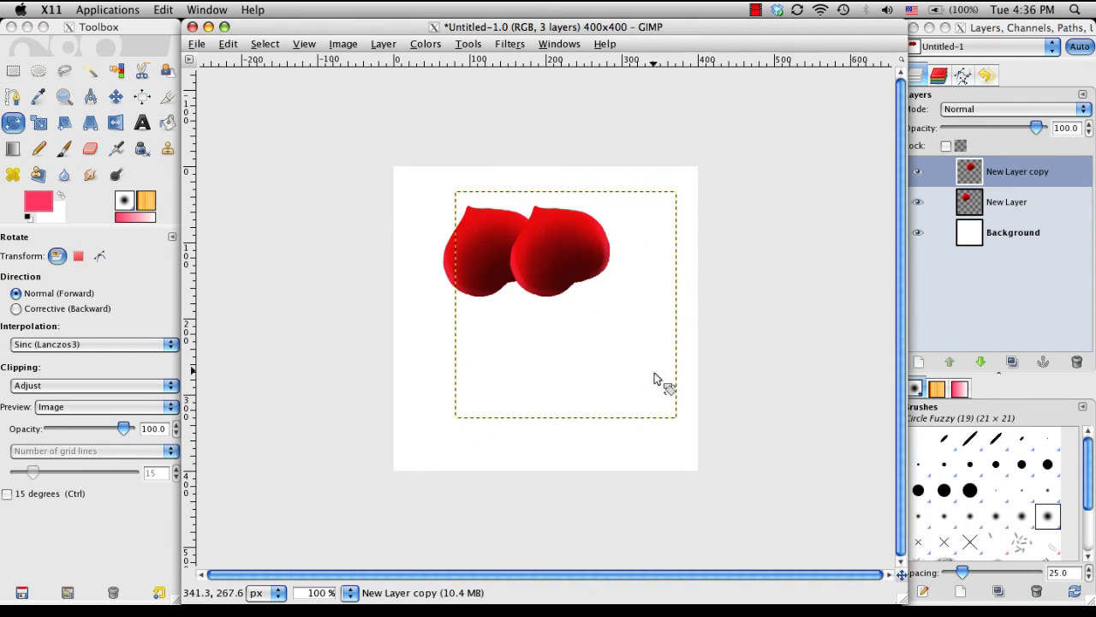
pyautogui.moveTo(654, 378); pyautogui.dragTo(489, 399)
pyautogui.click(427, 185)
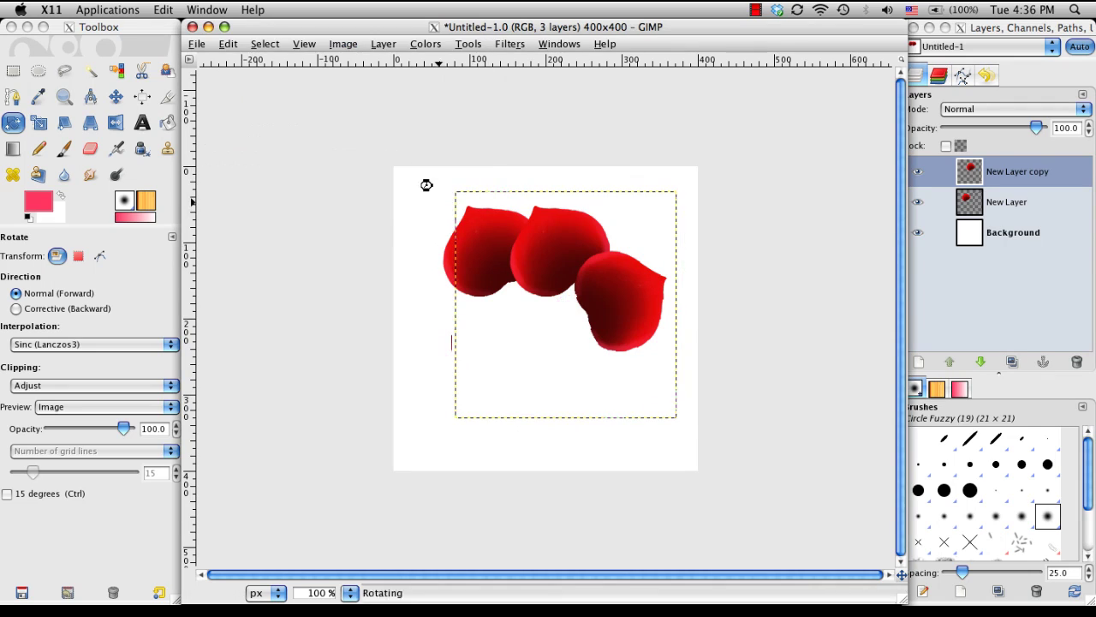
pyautogui.press('m')
pyautogui.moveTo(638, 310); pyautogui.dragTo(595, 262)
# - Rotate the copy further to about -21.81° and nudge it into place beside the original
pyautogui.press('shift')
pyautogui.hotkey('shift', 'r')
pyautogui.moveTo(625, 335); pyautogui.dragTo(631, 294)
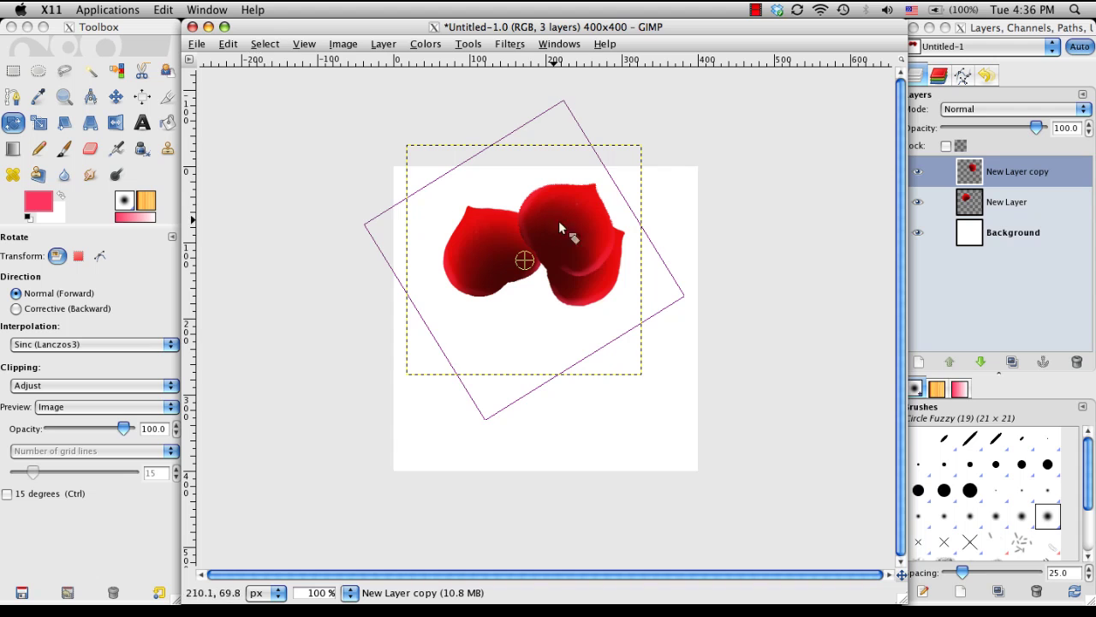
pyautogui.moveTo(558, 226); pyautogui.dragTo(572, 247)
pyautogui.moveTo(258, 32); pyautogui.dragTo(293, 36)
pyautogui.moveTo(257, 76); pyautogui.dragTo(180, 83)
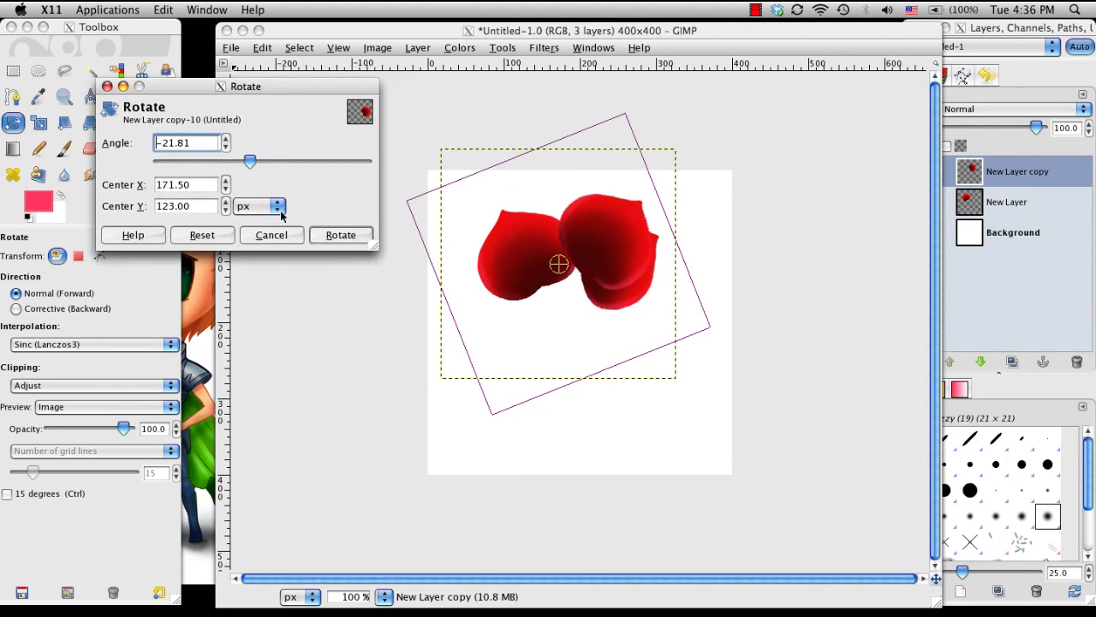
pyautogui.click(322, 232)
pyautogui.press('m')
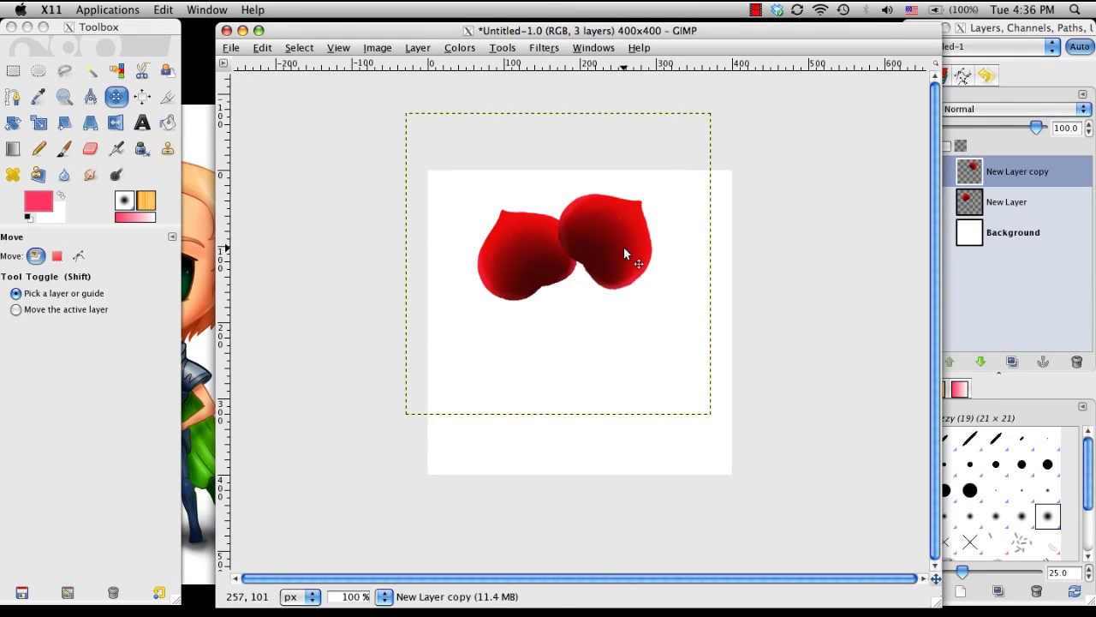
pyautogui.moveTo(623, 245); pyautogui.dragTo(623, 261)
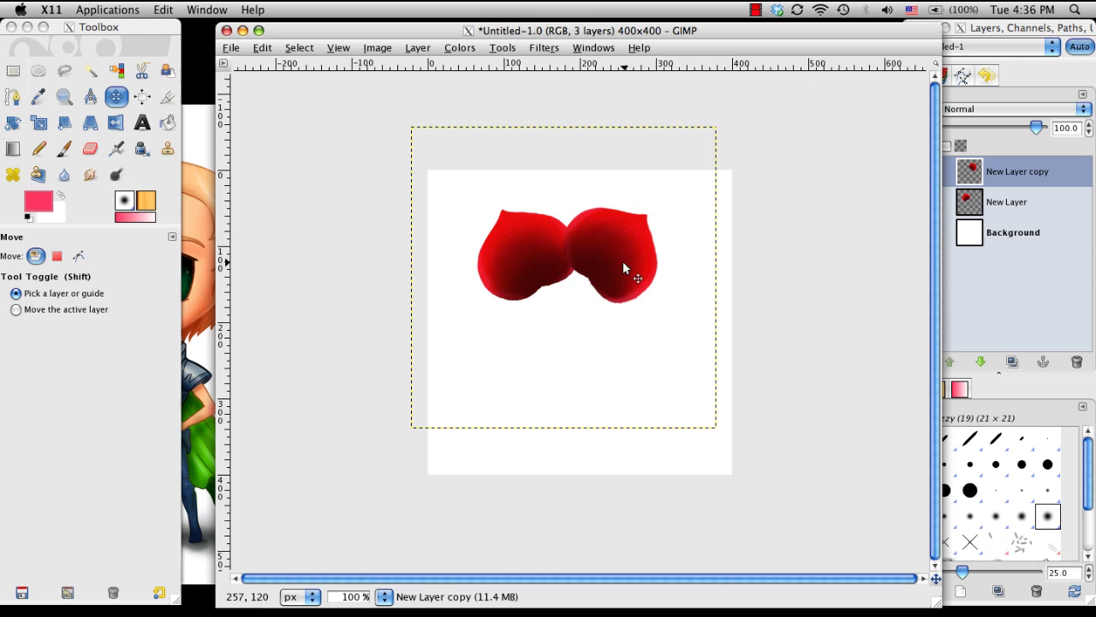
pyautogui.click(946, 240)
# - Duplicate the petal layer, then rotate the copy and tuck it down the right side under the top-right petal
pyautogui.rightClick(972, 172)
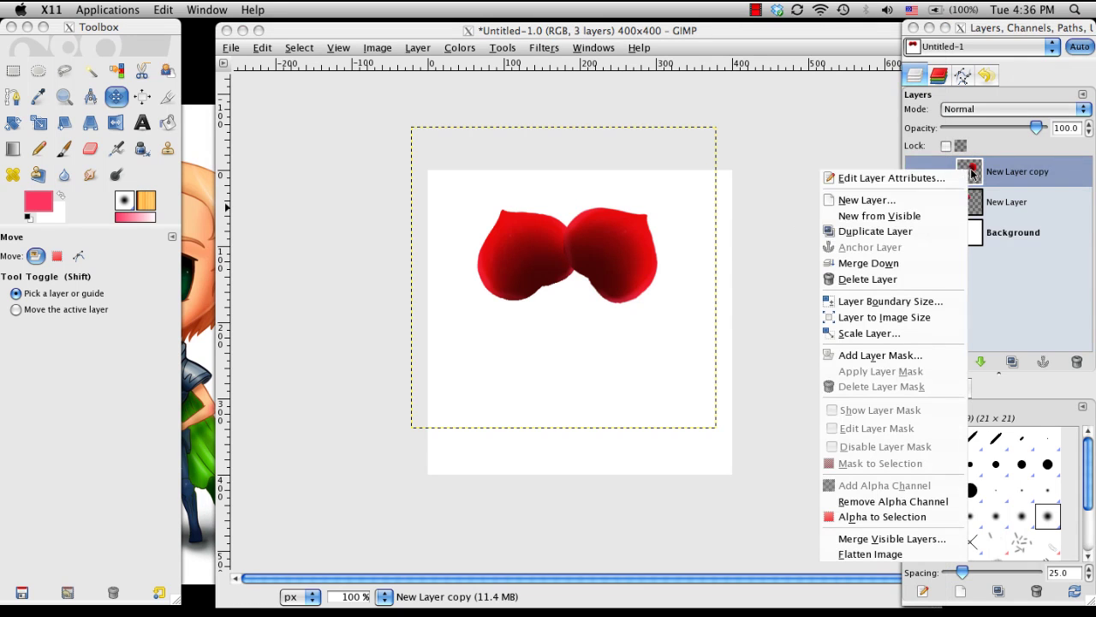
pyautogui.click(904, 232)
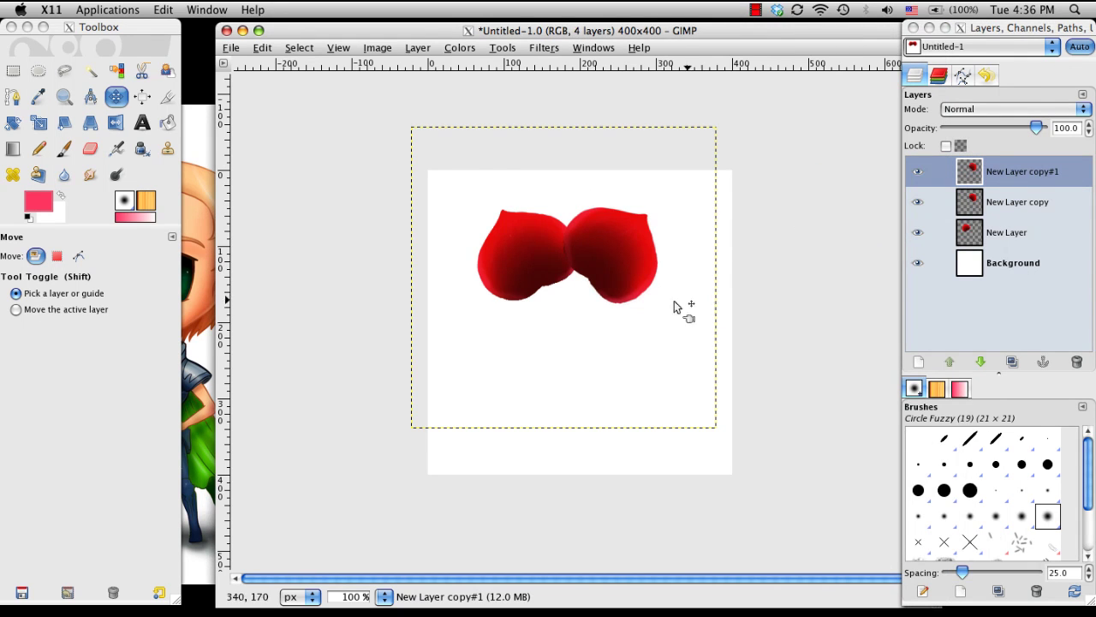
pyautogui.moveTo(625, 270); pyautogui.dragTo(564, 393)
pyautogui.hotkey('shift', 'r')
pyautogui.click(648, 325)
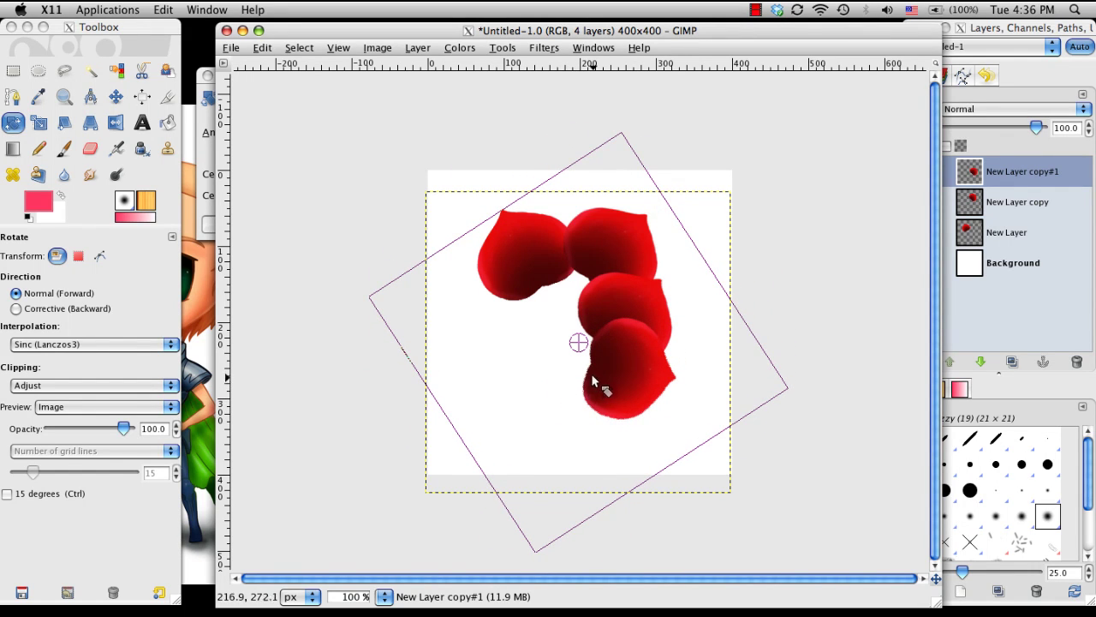
pyautogui.click(213, 155)
pyautogui.click(440, 223)
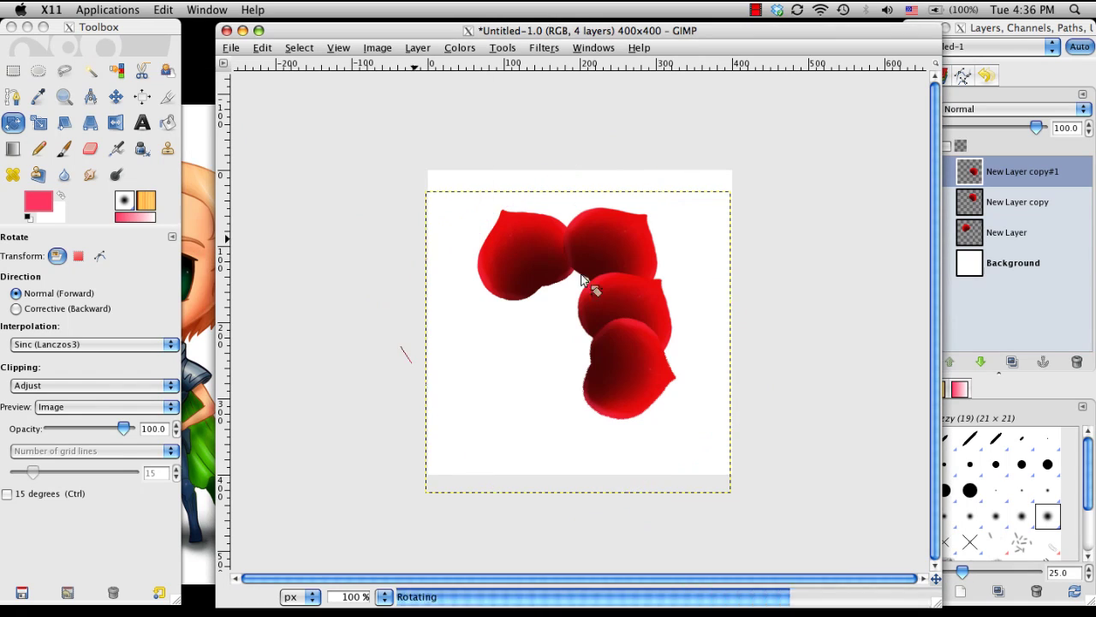
pyautogui.press('m')
pyautogui.moveTo(629, 380); pyautogui.dragTo(639, 346)
# - Duplicate the newest petal, then rotate the copy and place it across the bottom of the arc
pyautogui.rightClick(971, 173)
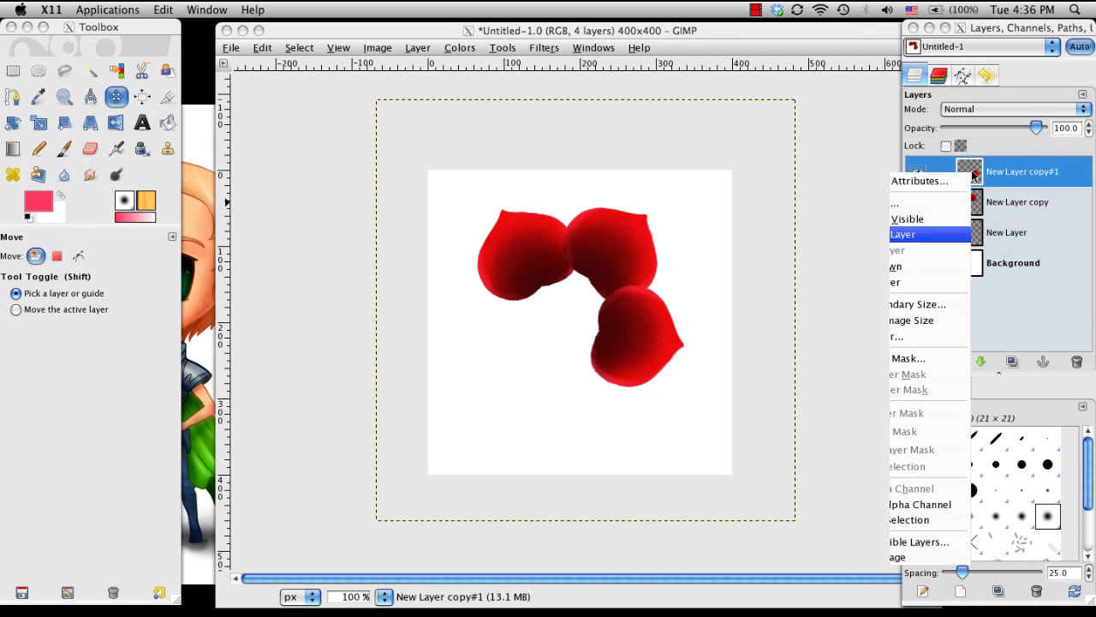
pyautogui.click(913, 234)
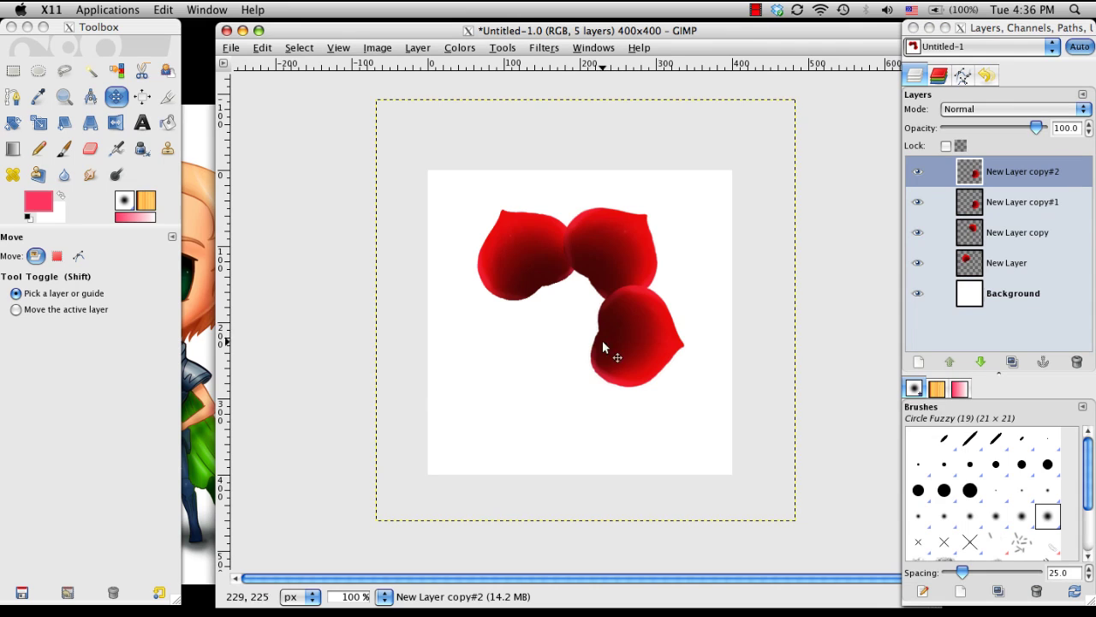
pyautogui.moveTo(646, 348); pyautogui.dragTo(426, 437)
pyautogui.hotkey('shift', 'r')
pyautogui.moveTo(238, 309); pyautogui.dragTo(238, 309)
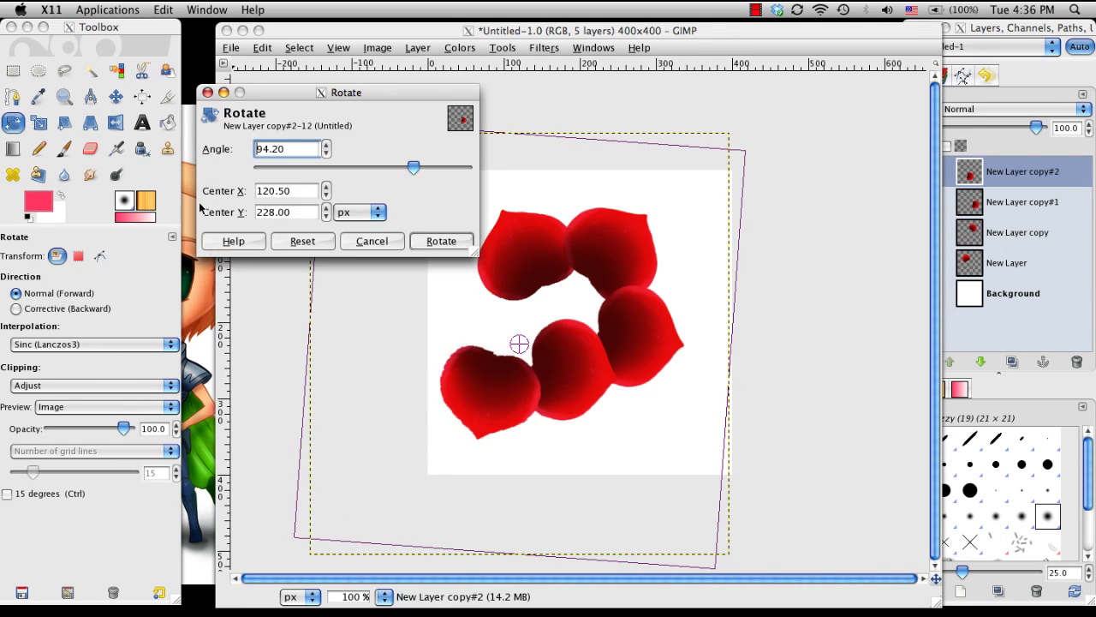
pyautogui.click(441, 243)
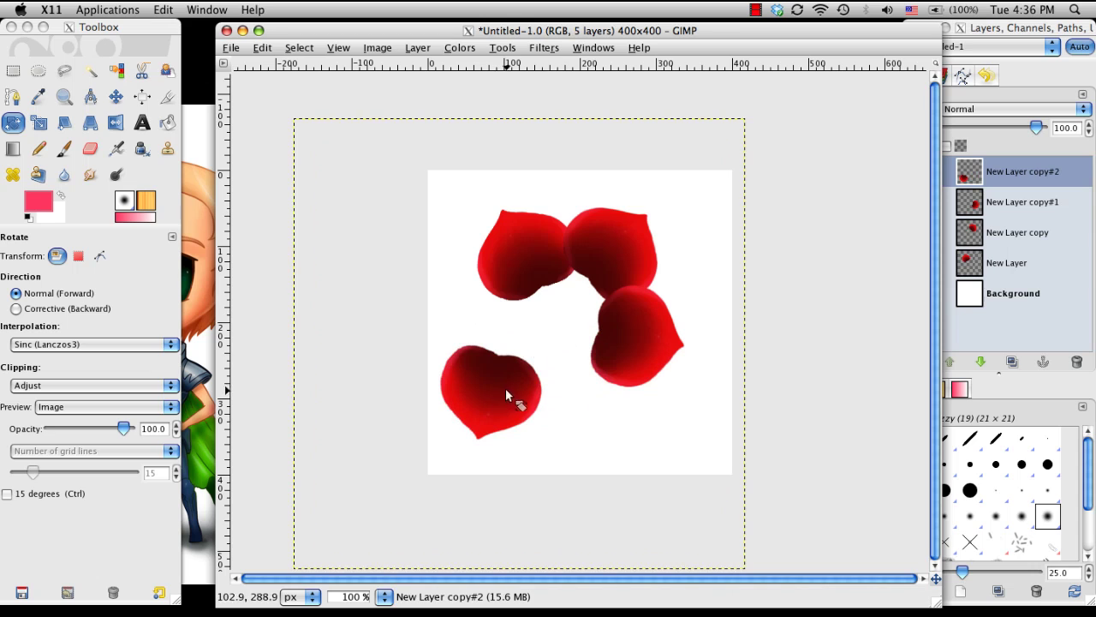
pyautogui.press('m')
pyautogui.moveTo(494, 405); pyautogui.dragTo(561, 379)
# - Duplicate the newest petal, then rotate the copy so it faces left
pyautogui.rightClick(976, 176)
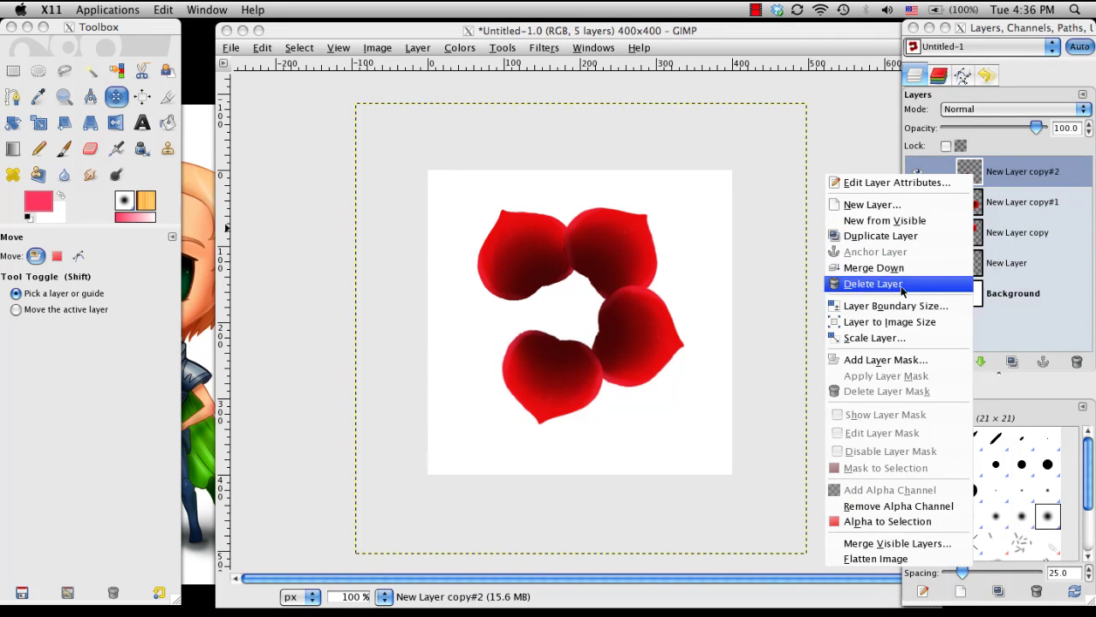
pyautogui.click(896, 237)
pyautogui.click(974, 168)
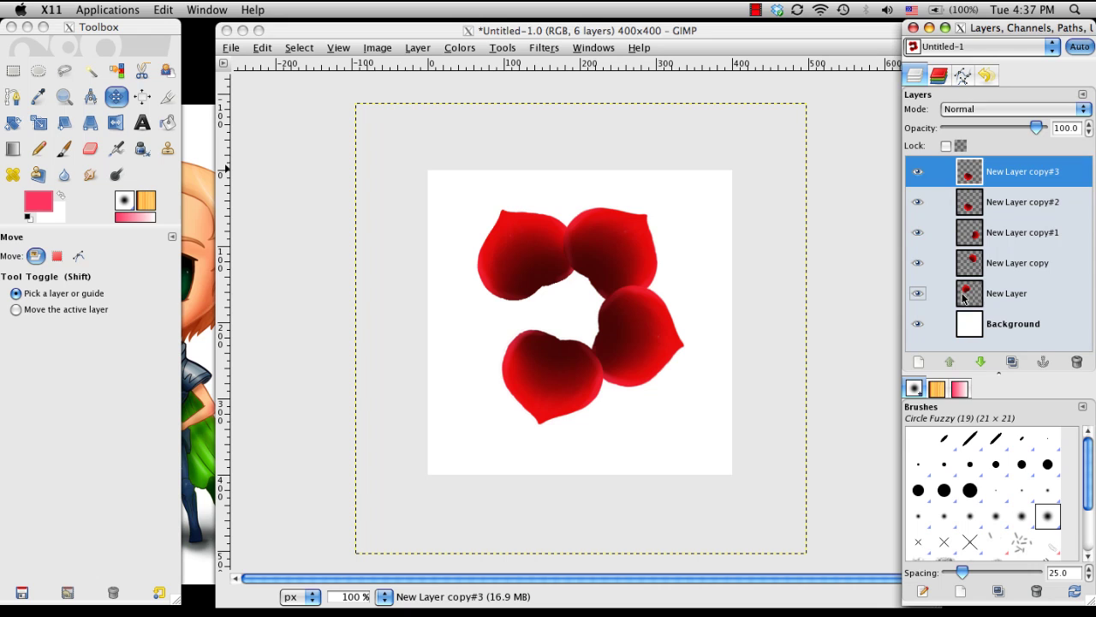
pyautogui.moveTo(572, 390); pyautogui.dragTo(517, 360)
pyautogui.hotkey('shift', 'r')
pyautogui.click(496, 235)
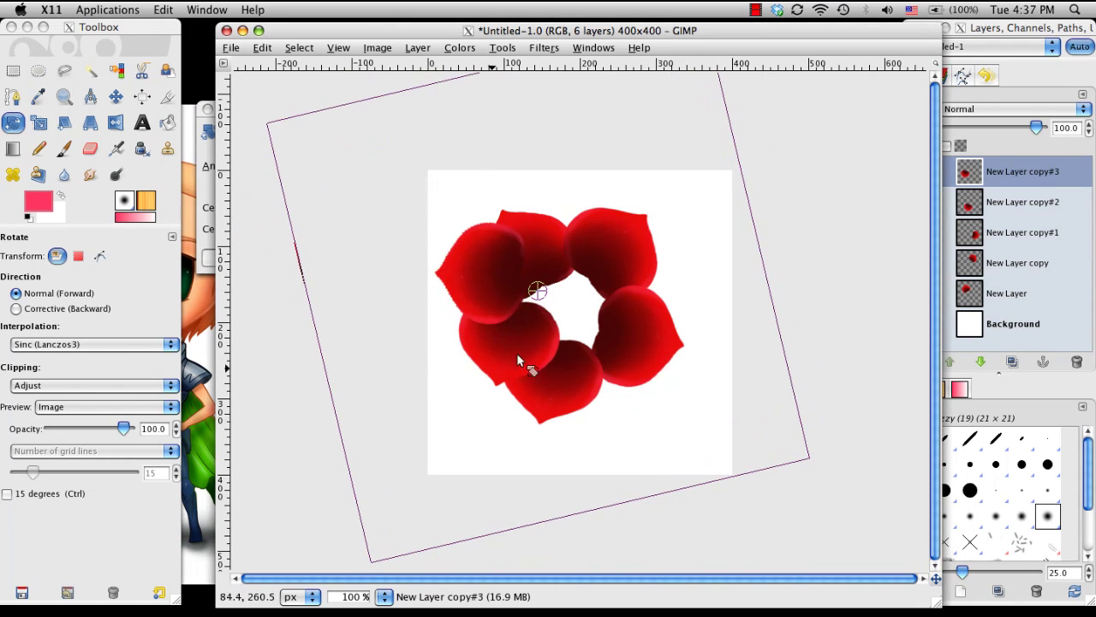
pyautogui.press('m')
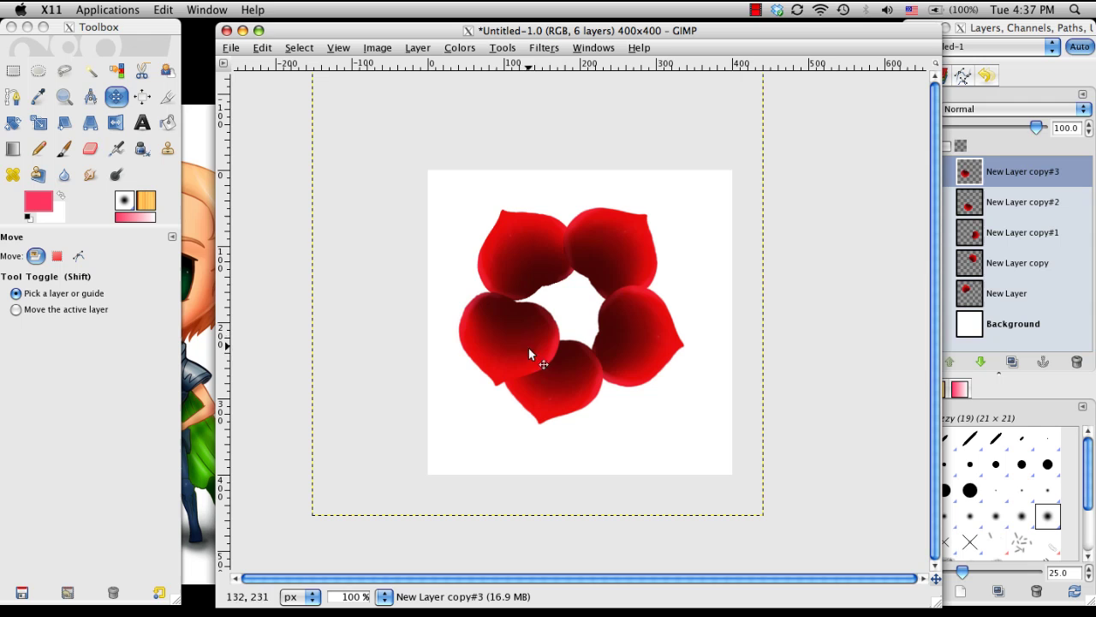
pyautogui.hotkey('shift', 'r')
pyautogui.click(553, 381)
pyautogui.moveTo(556, 385); pyautogui.dragTo(283, 216)
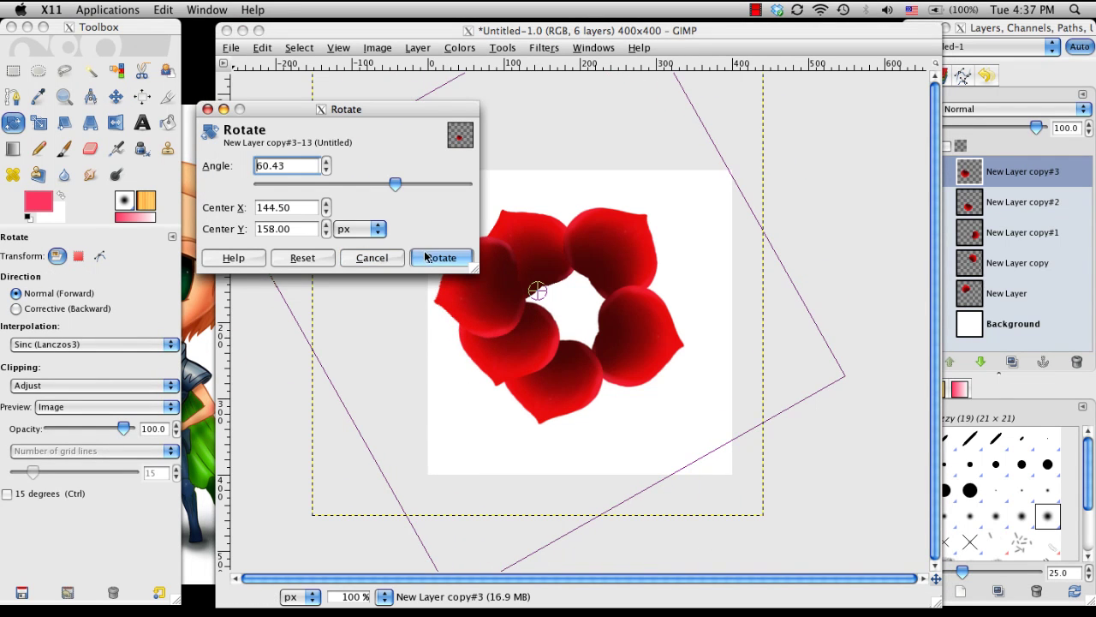
pyautogui.click(440, 258)
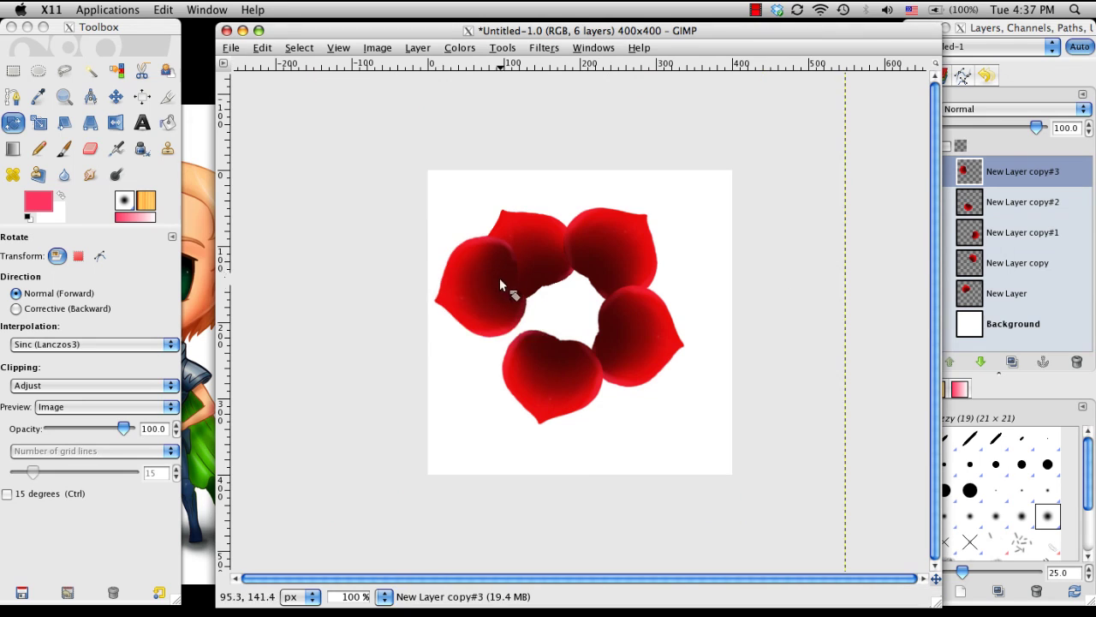
pyautogui.moveTo(500, 277)
pyautogui.mouseDown()
pyautogui.moveTo(510, 320)
pyautogui.moveTo(493, 292)
pyautogui.mouseUp()
pyautogui.press('Return')
# - Slide the left petal down and right so it closes the five-petal ring
pyautogui.hotkey('shift', 'e')
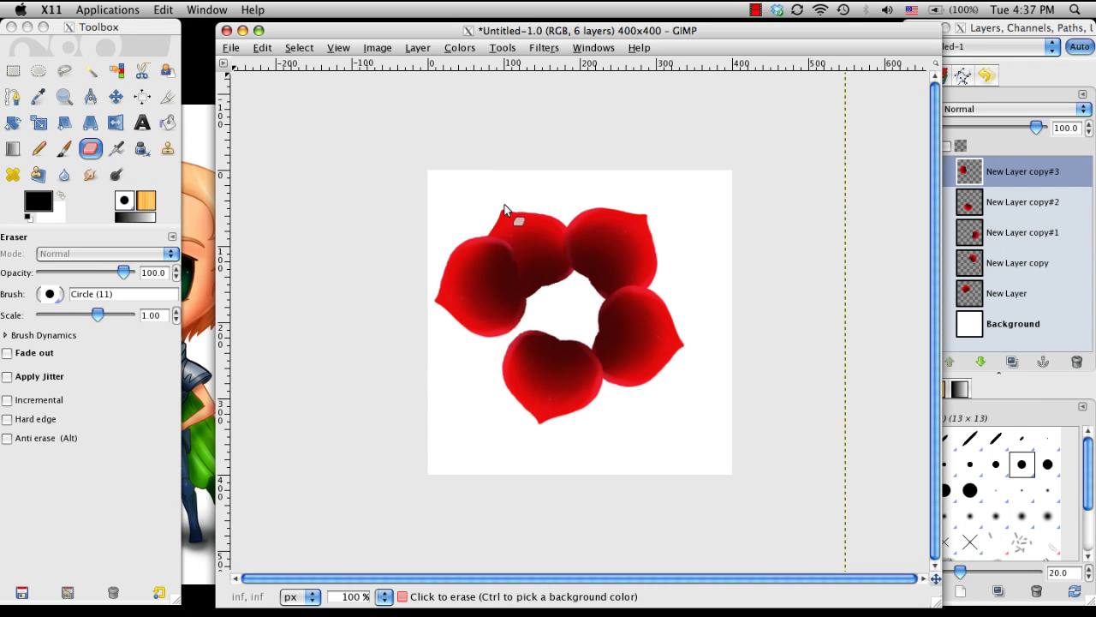
pyautogui.hotkey('shift', 'r')
pyautogui.press('m')
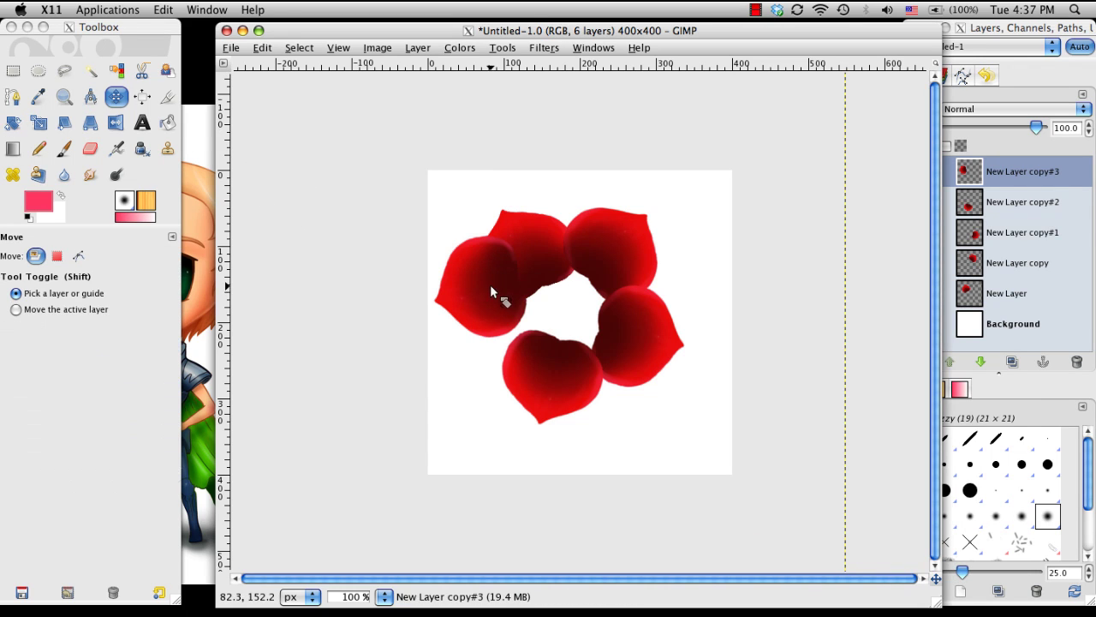
pyautogui.moveTo(492, 291); pyautogui.dragTo(505, 320)
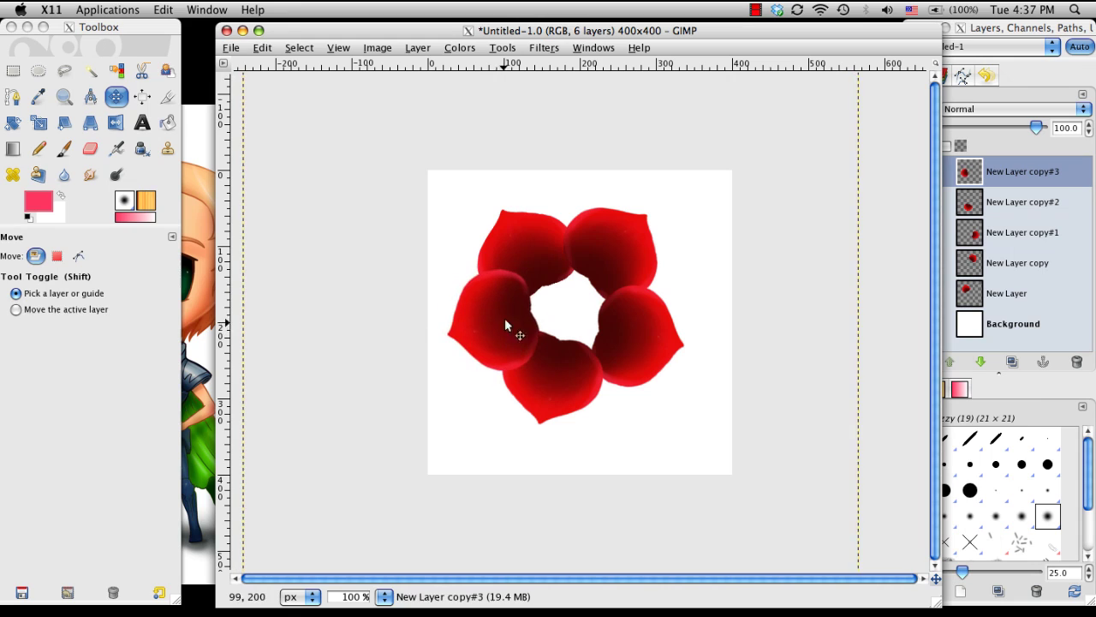
pyautogui.hotkey('shift', 'e')
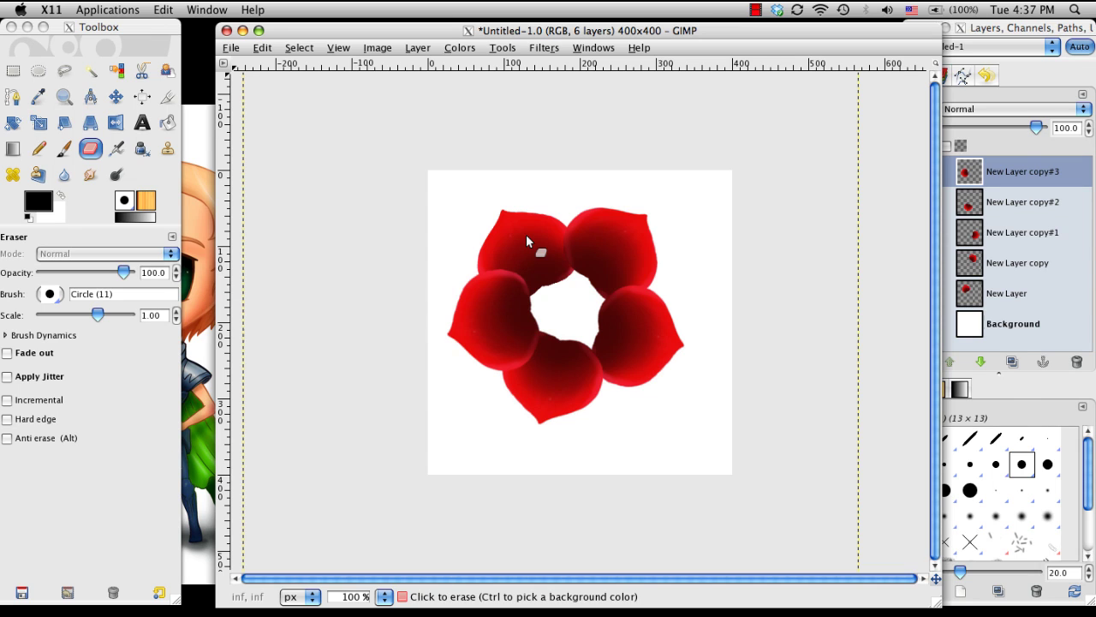
pyautogui.press('m')
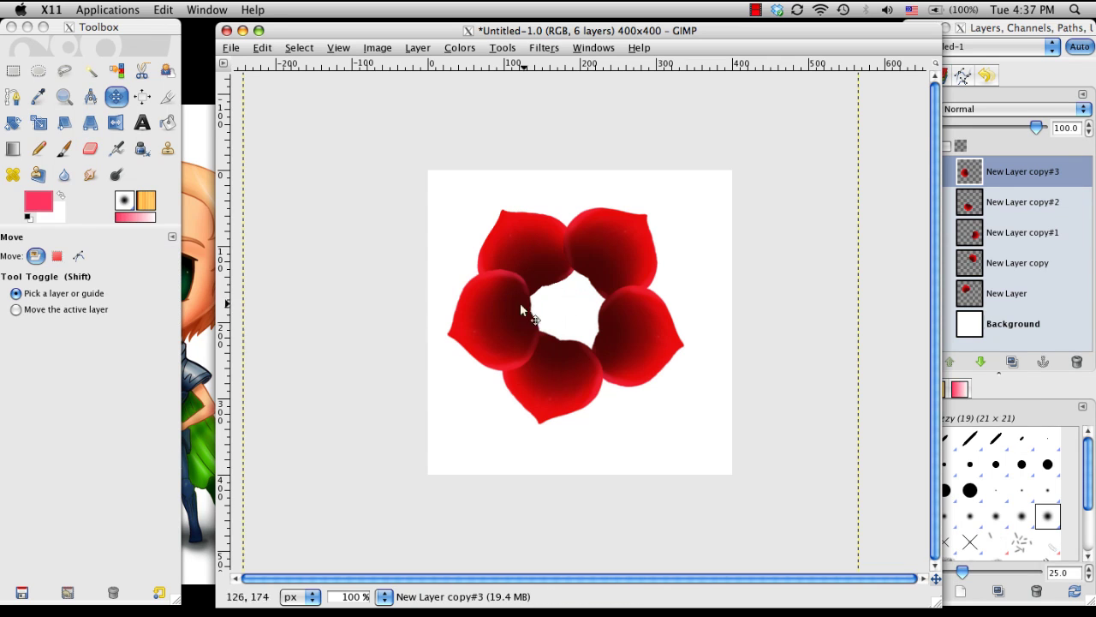
pyautogui.click(812, 205)
pyautogui.click(981, 163)
pyautogui.rightClick(970, 174)
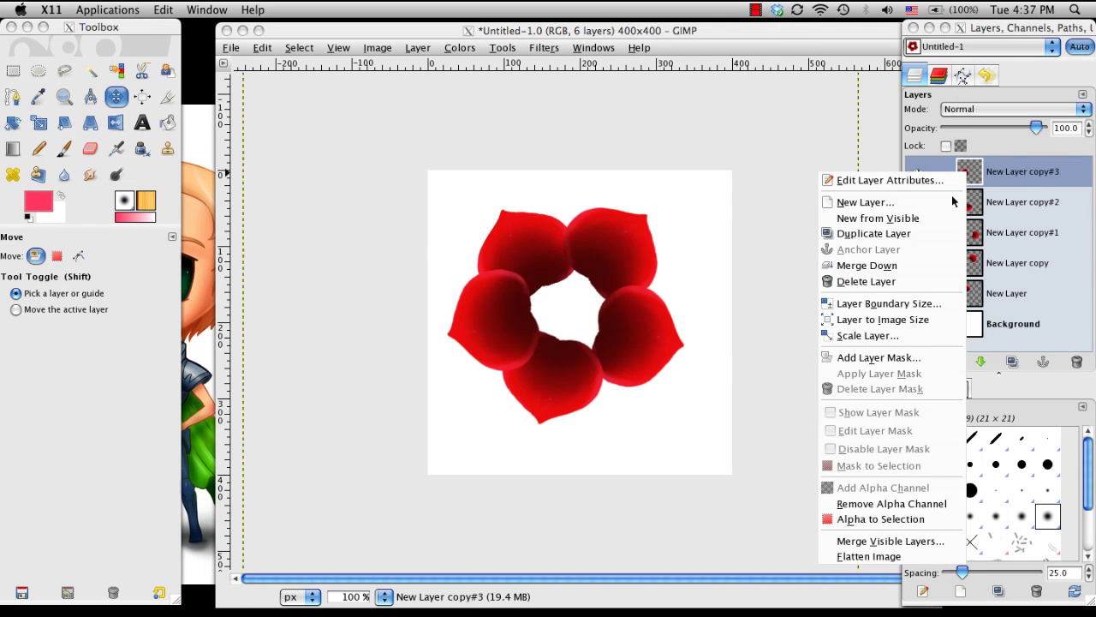
# - Duplicate the left petal and scale the copy down to well under half size
pyautogui.click(895, 236)
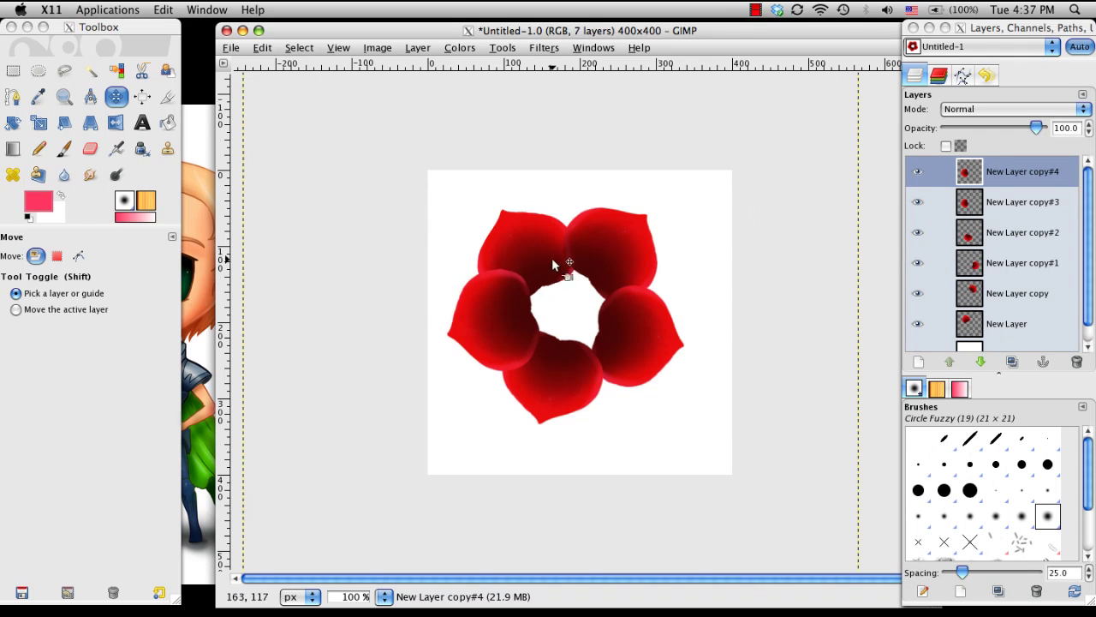
pyautogui.click(178, 214)
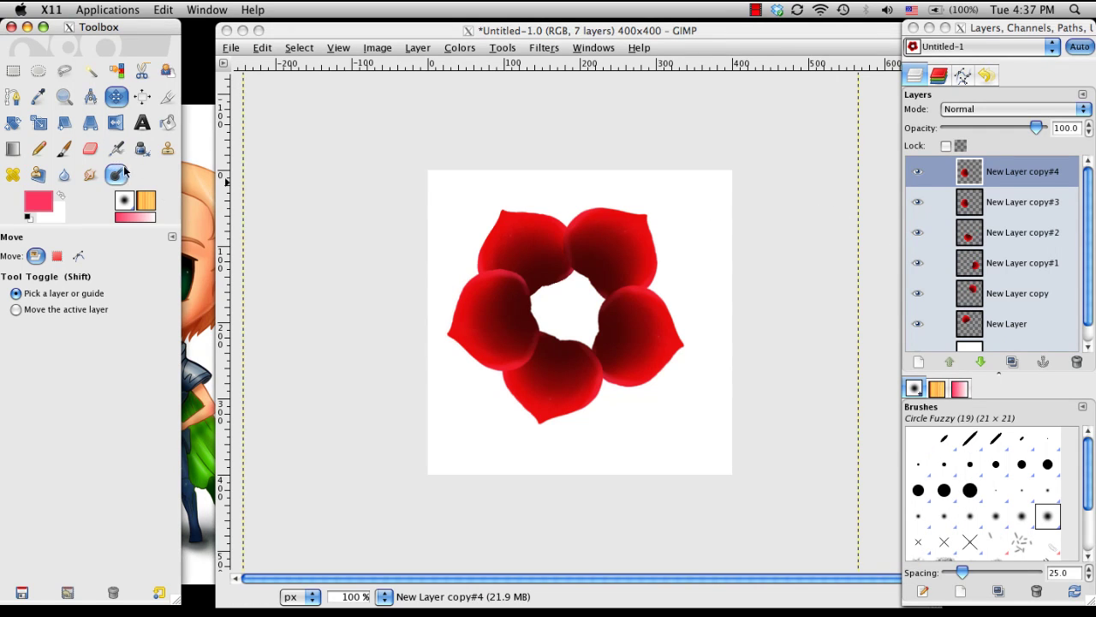
pyautogui.click(555, 233)
pyautogui.hotkey('shift', 't')
pyautogui.click(528, 261)
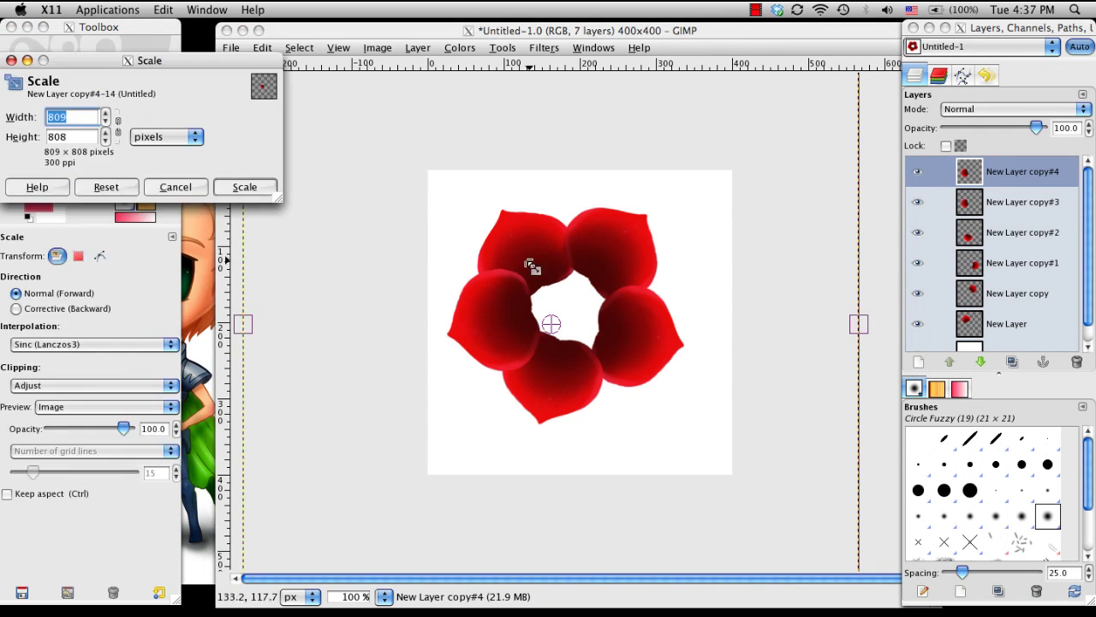
pyautogui.moveTo(298, 89); pyautogui.dragTo(514, 335)
pyautogui.press('Return')
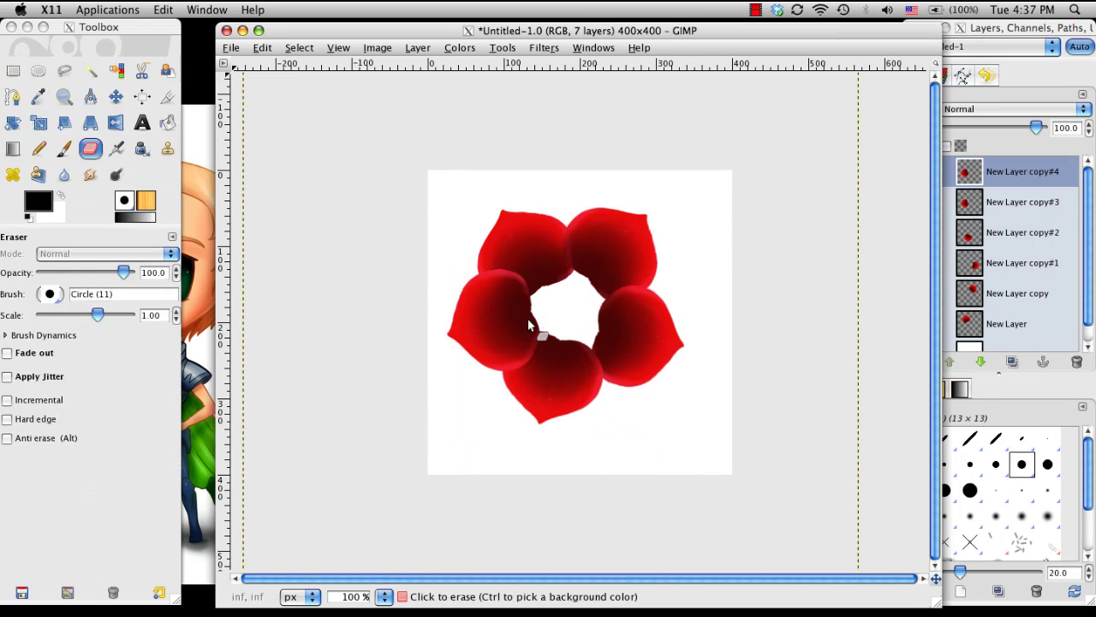
pyautogui.moveTo(353, 165); pyautogui.dragTo(497, 350)
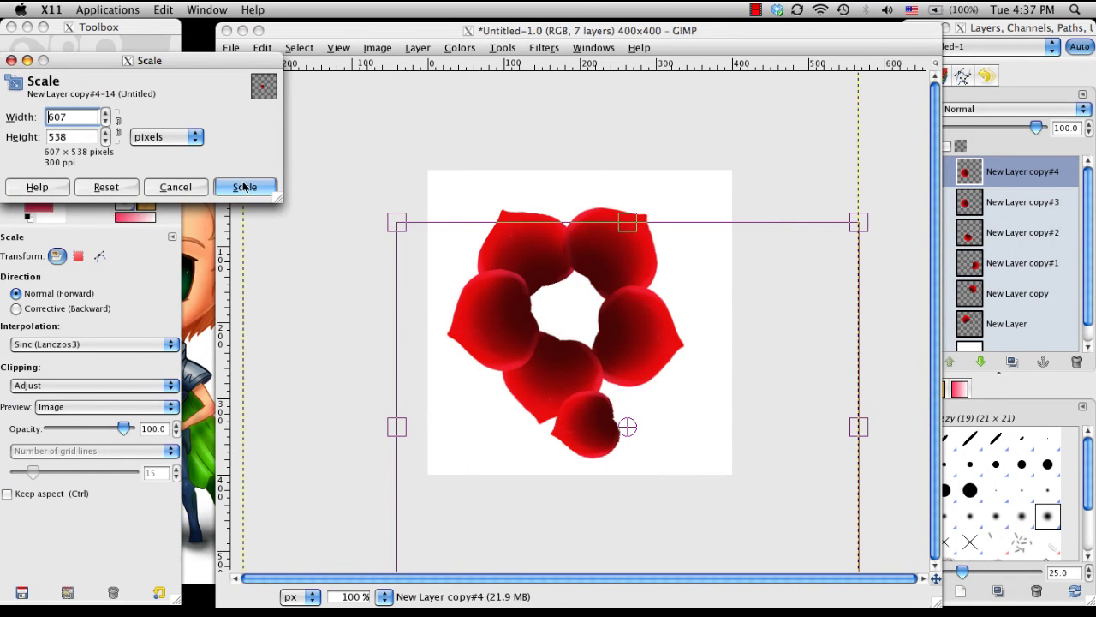
pyautogui.moveTo(423, 274); pyautogui.dragTo(481, 316)
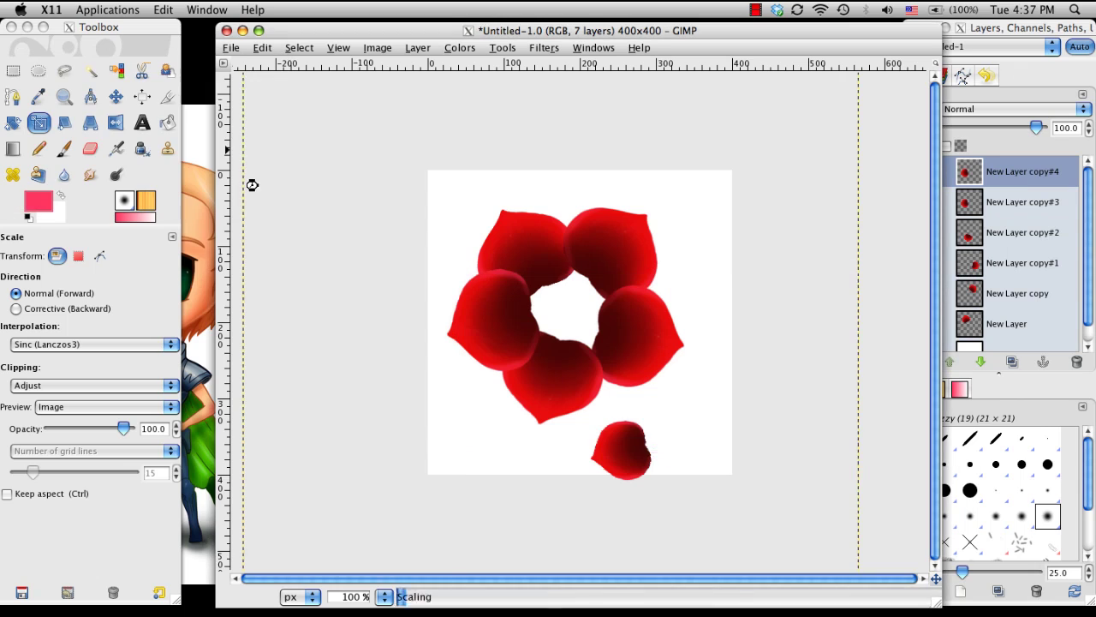
# - Move the small petal into the flower's centre, rotate it and settle it inside the ring
pyautogui.press('m')
pyautogui.moveTo(637, 442); pyautogui.dragTo(531, 341)
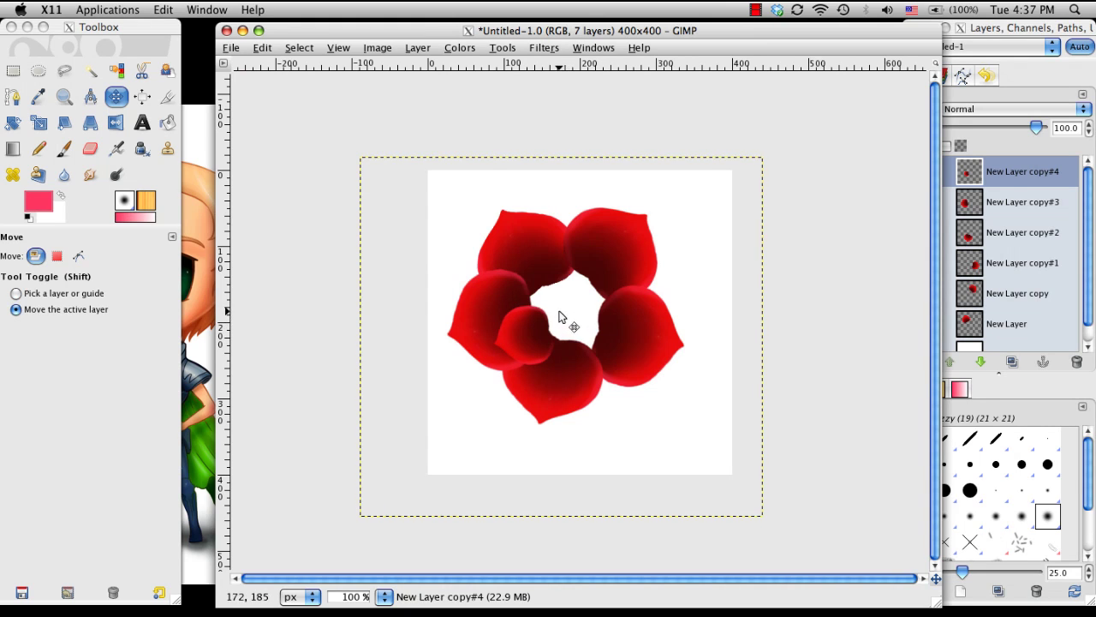
pyautogui.hotkey('shift', 'r')
pyautogui.click(574, 312)
pyautogui.moveTo(580, 311)
pyautogui.mouseDown()
pyautogui.moveTo(633, 268)
pyautogui.moveTo(605, 253)
pyautogui.moveTo(580, 317)
pyautogui.mouseUp()
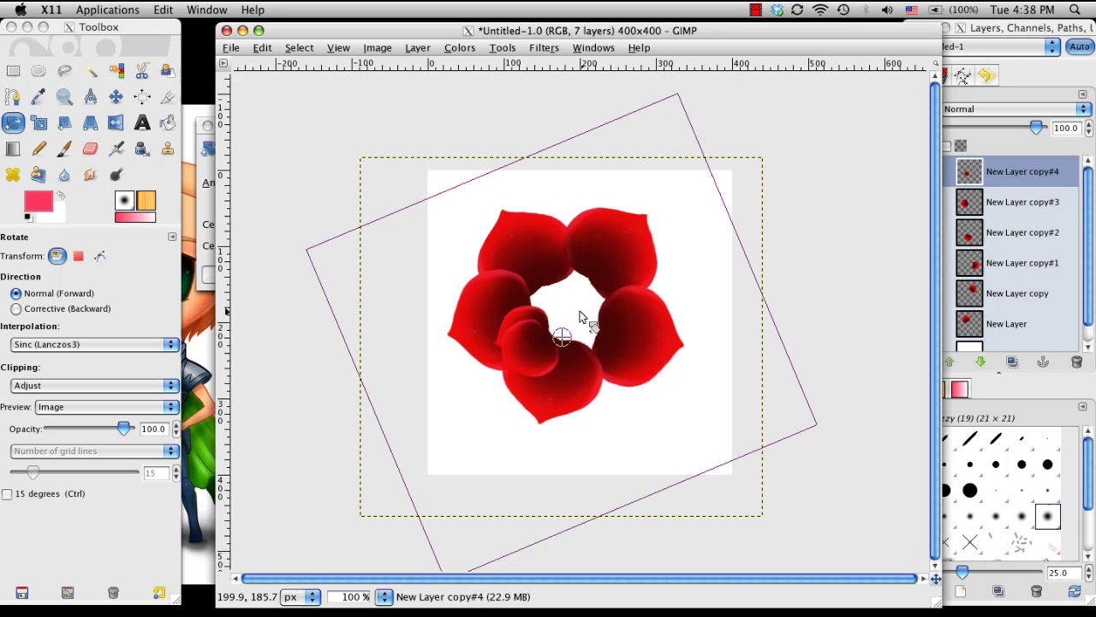
pyautogui.click(208, 240)
pyautogui.click(439, 276)
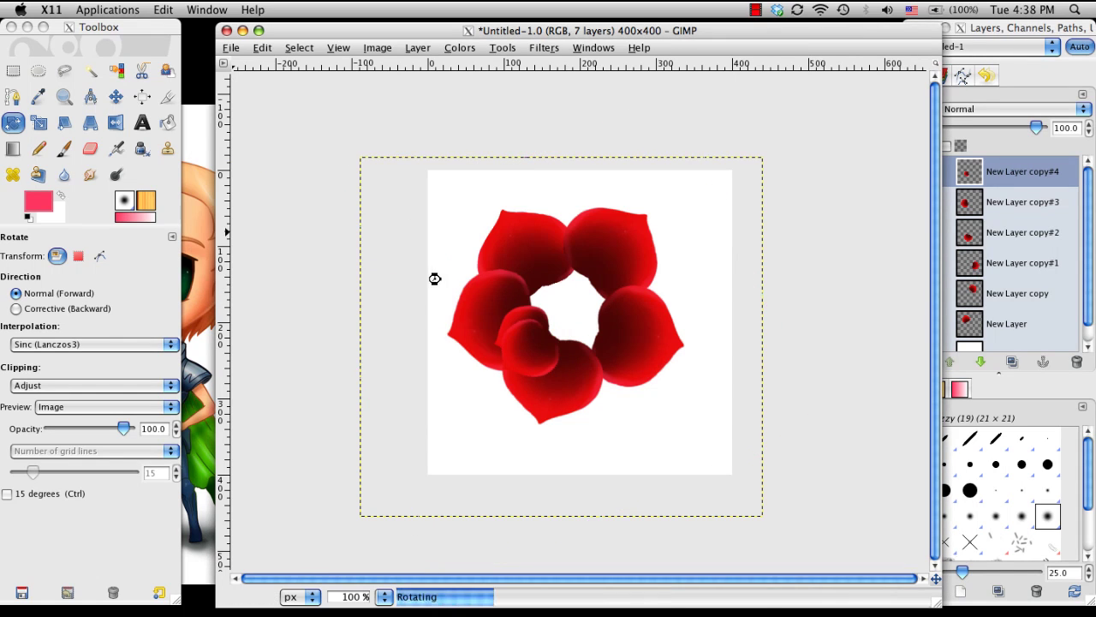
pyautogui.press('m')
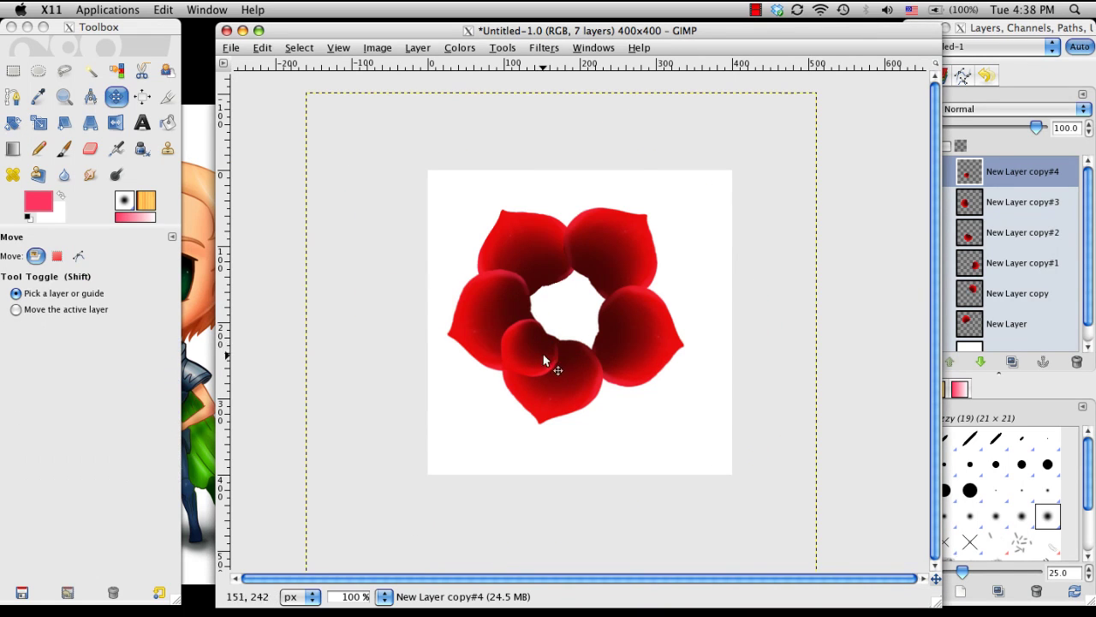
pyautogui.moveTo(542, 352); pyautogui.dragTo(516, 342)
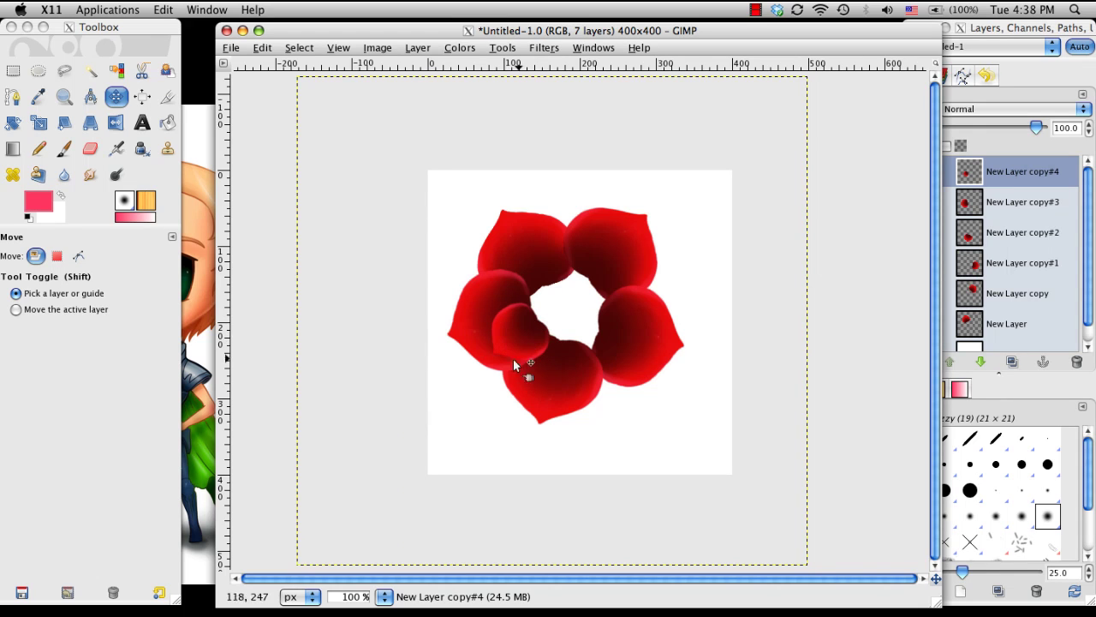
pyautogui.hotkey('shift', 'e')
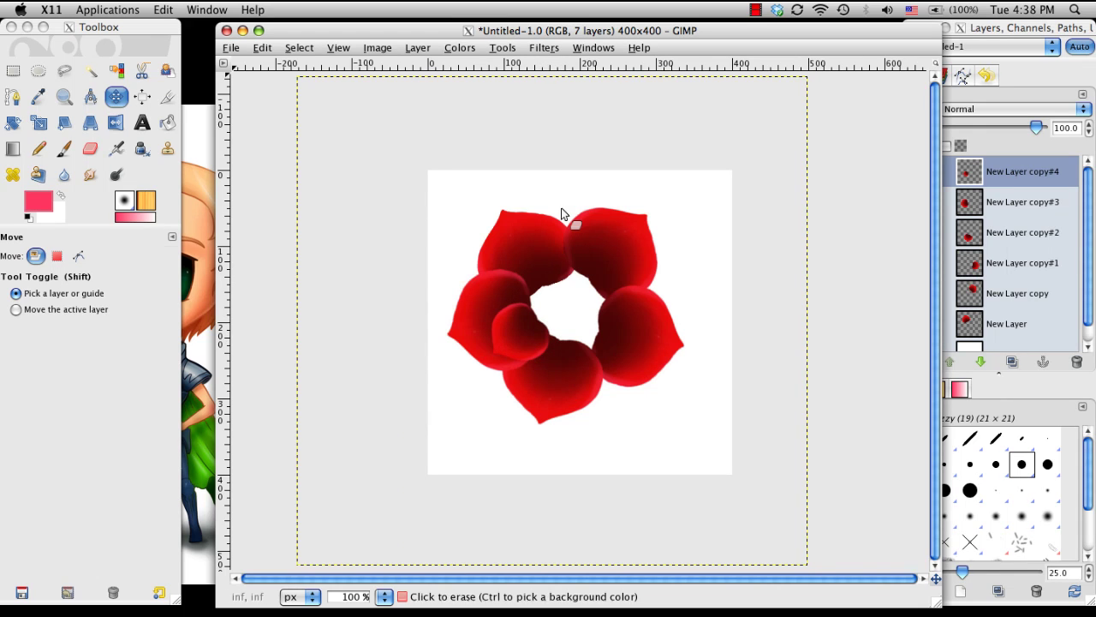
pyautogui.press('d')
pyautogui.press('m')
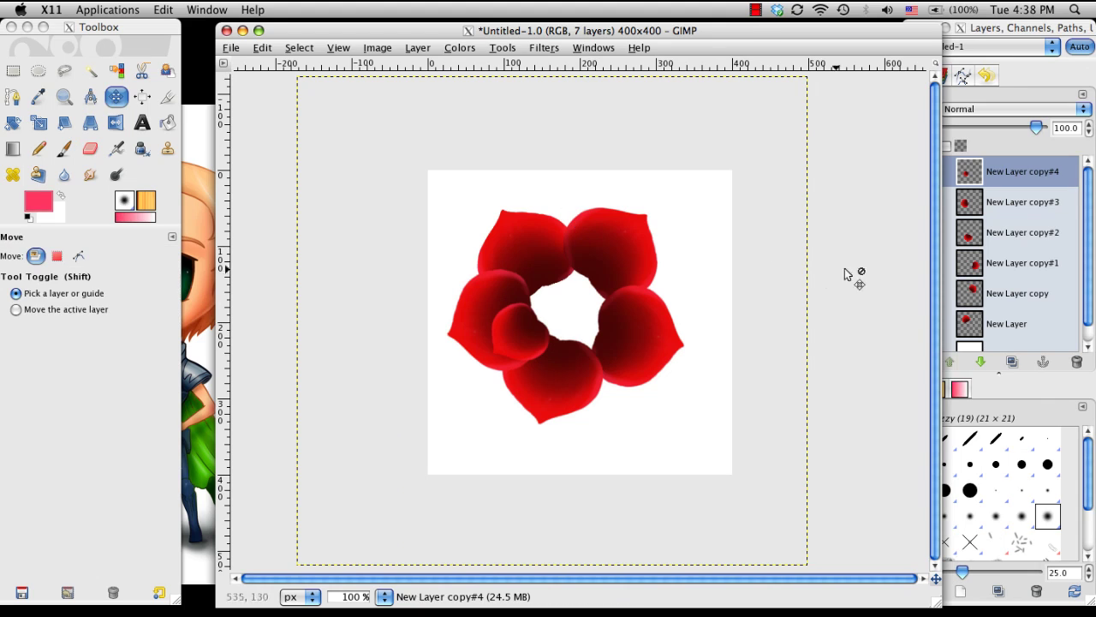
pyautogui.rightClick(960, 171)
# - Duplicate the small petal, rotate the copy and nudge it up and right
pyautogui.click(899, 229)
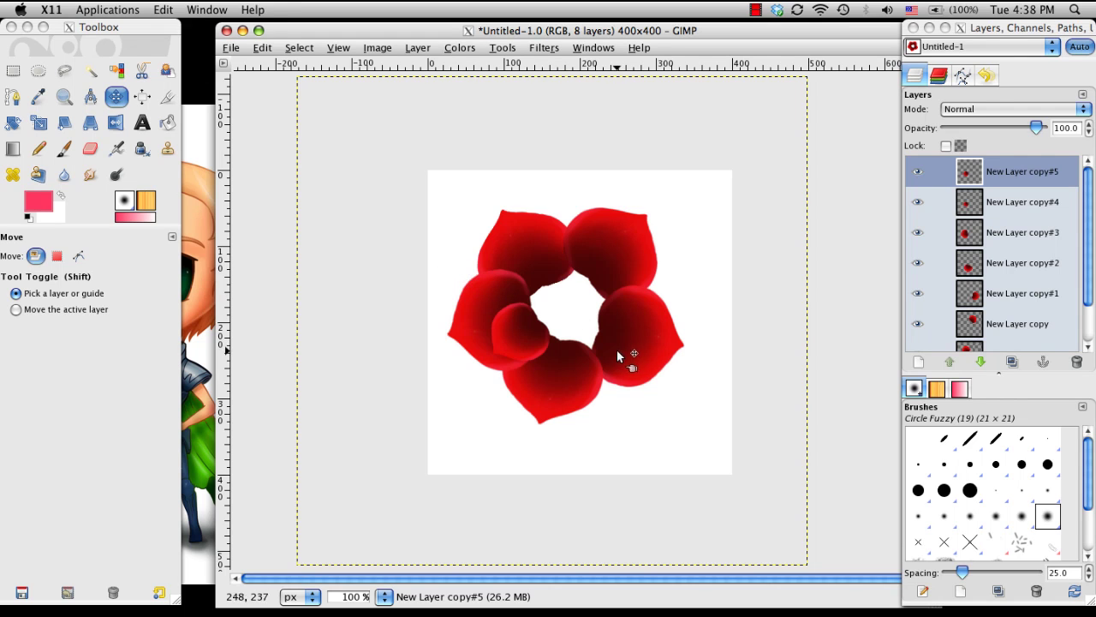
pyautogui.hotkey('shift', 'r')
pyautogui.moveTo(612, 348); pyautogui.dragTo(523, 406)
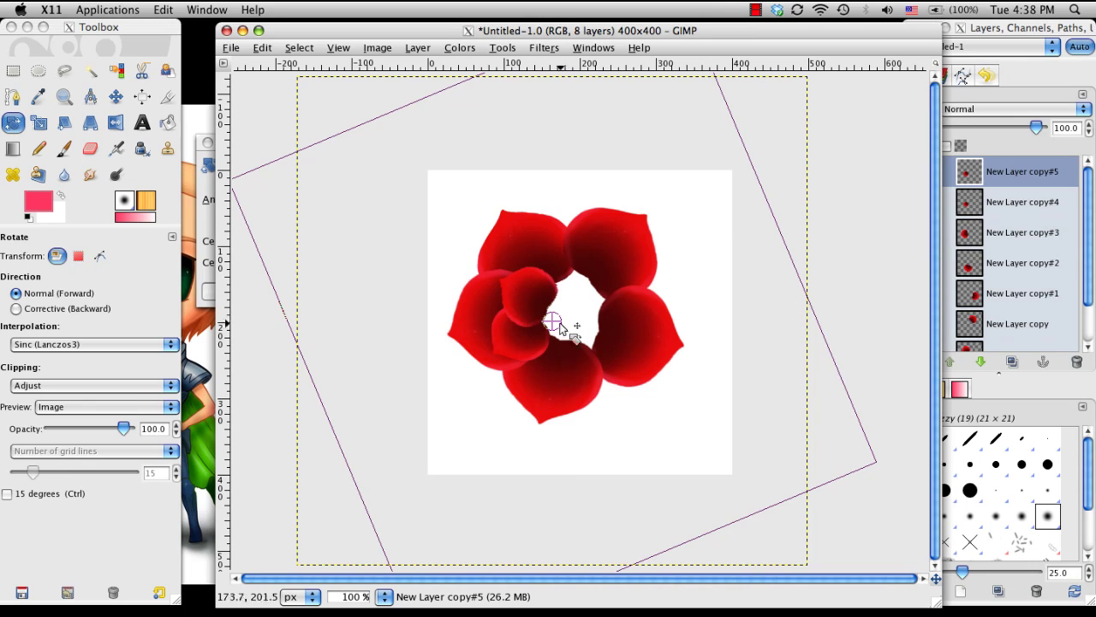
pyautogui.click(204, 246)
pyautogui.click(454, 289)
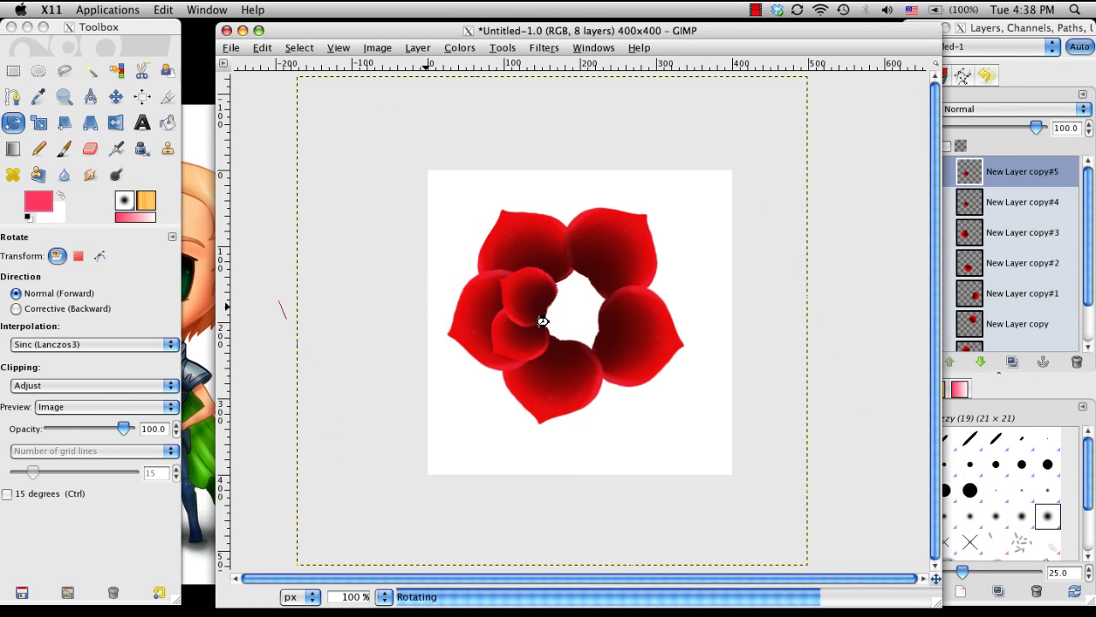
pyautogui.press('m')
pyautogui.moveTo(530, 305); pyautogui.dragTo(534, 297)
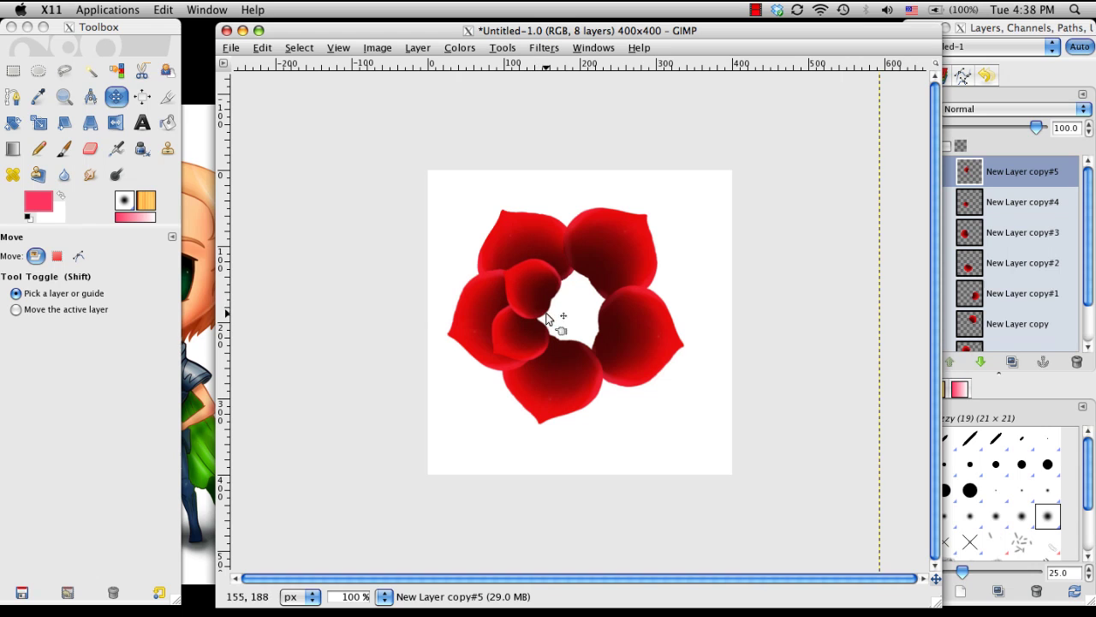
# - Duplicate New Layer copy#5, hide copy#4, and move the new petal to the flower's lower left
pyautogui.rightClick(973, 171)
pyautogui.click(919, 234)
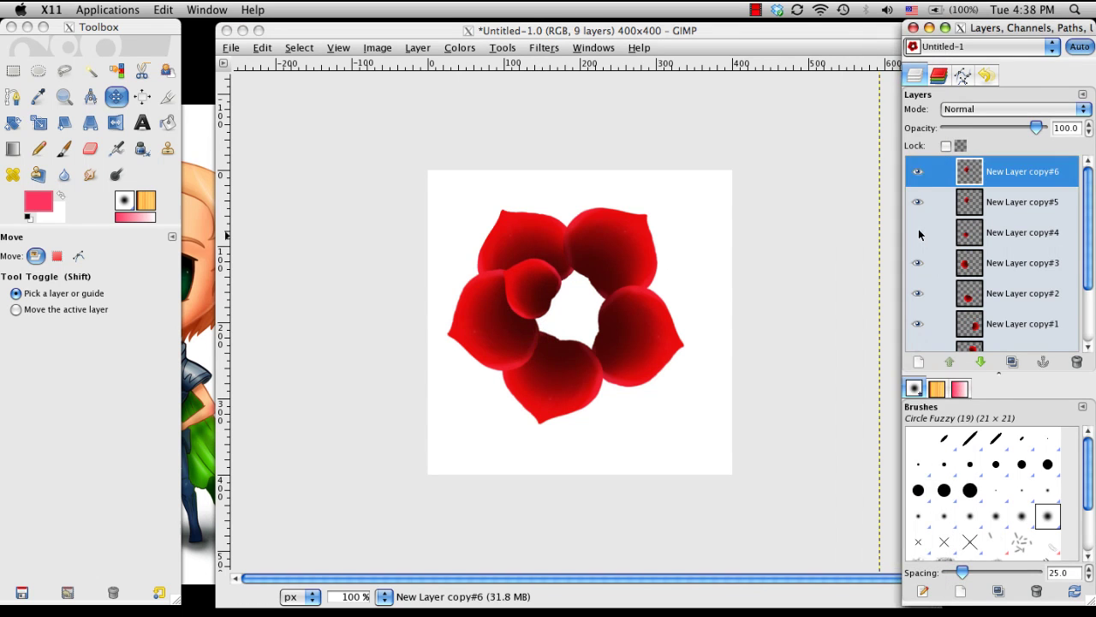
pyautogui.click(918, 233)
pyautogui.moveTo(520, 304); pyautogui.dragTo(508, 355)
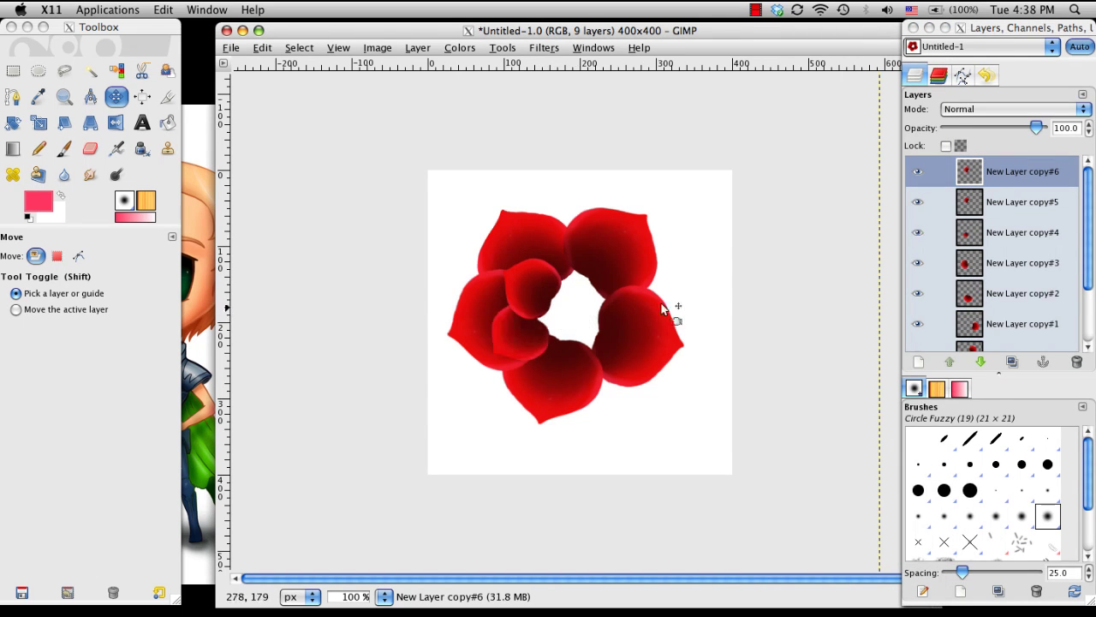
# - Duplicate New Layer copy#6, then rotate the copy and position it up and left in the centre
pyautogui.rightClick(966, 174)
pyautogui.click(870, 235)
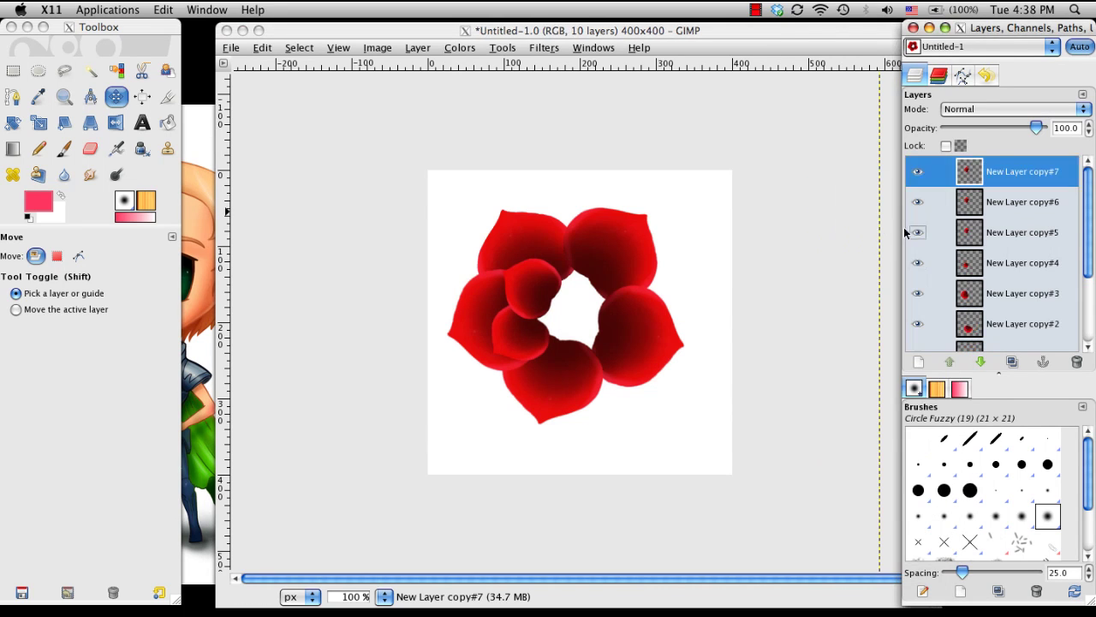
pyautogui.moveTo(543, 285); pyautogui.dragTo(499, 305)
pyautogui.hotkey('shift', 'r')
pyautogui.click(589, 275)
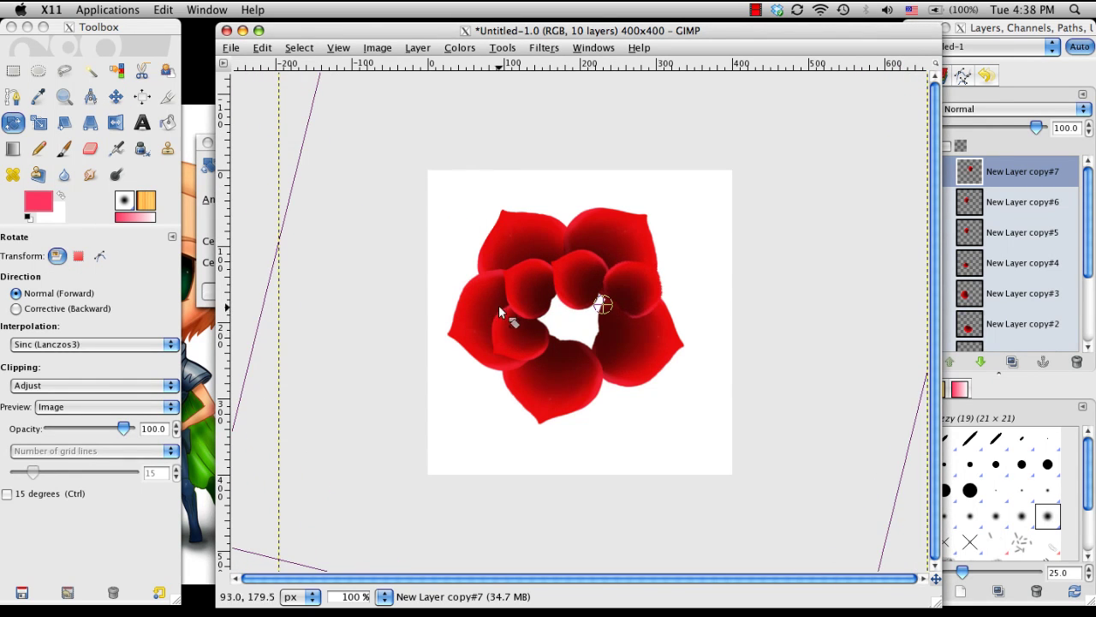
pyautogui.click(208, 214)
pyautogui.click(440, 288)
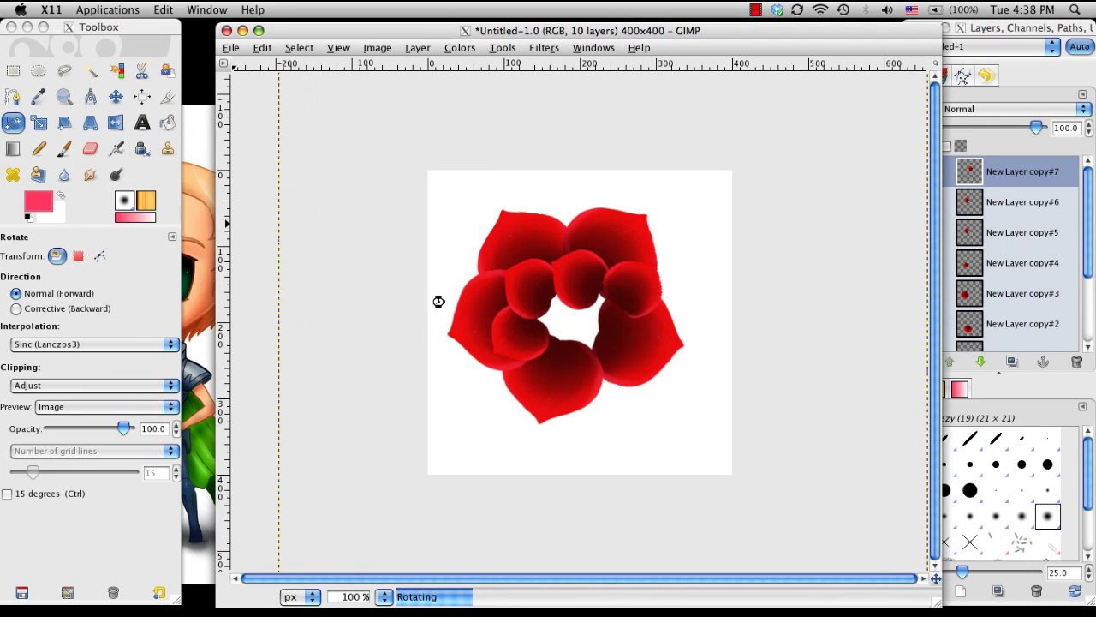
pyautogui.press('m')
pyautogui.moveTo(637, 318); pyautogui.dragTo(584, 275)
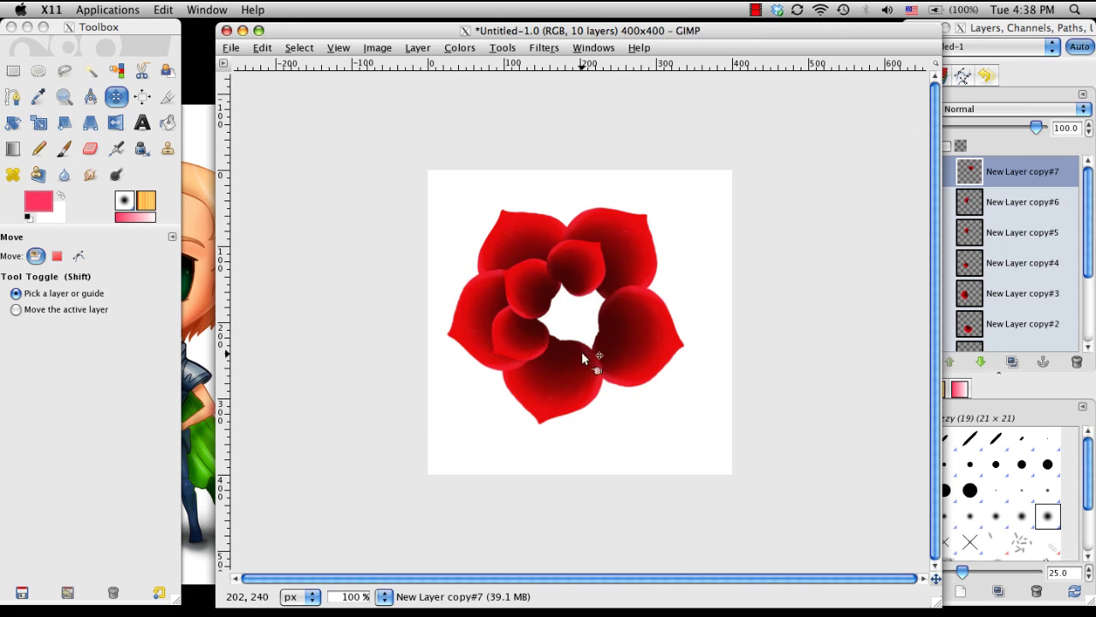
# - Duplicate New Layer copy#7 as copy#8, place it in the flower centre and begin rotating it
pyautogui.rightClick(975, 168)
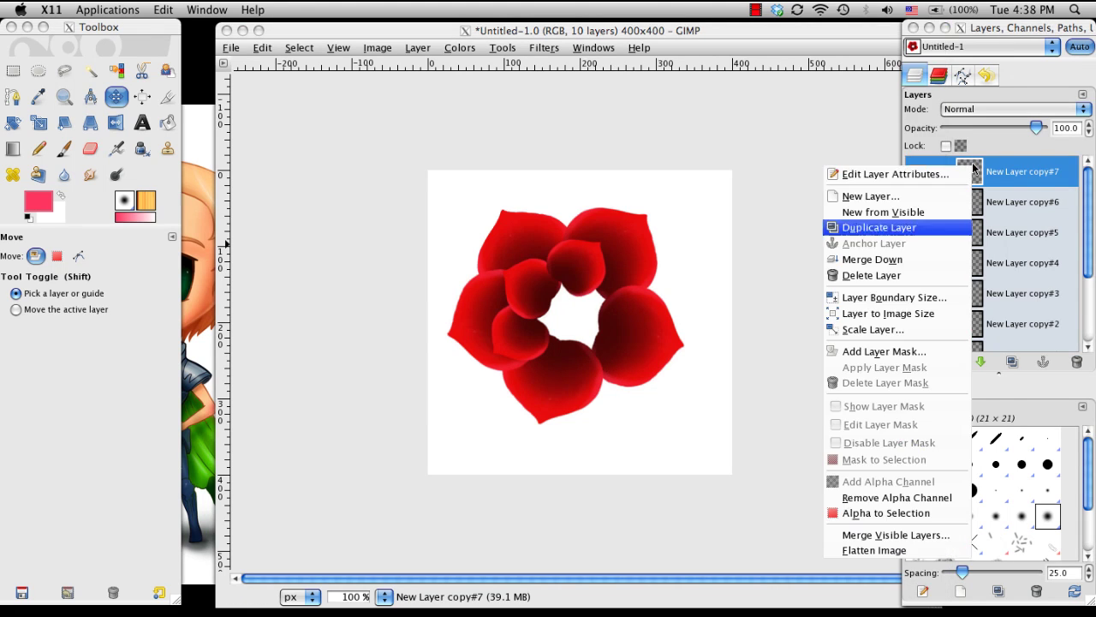
pyautogui.click(919, 229)
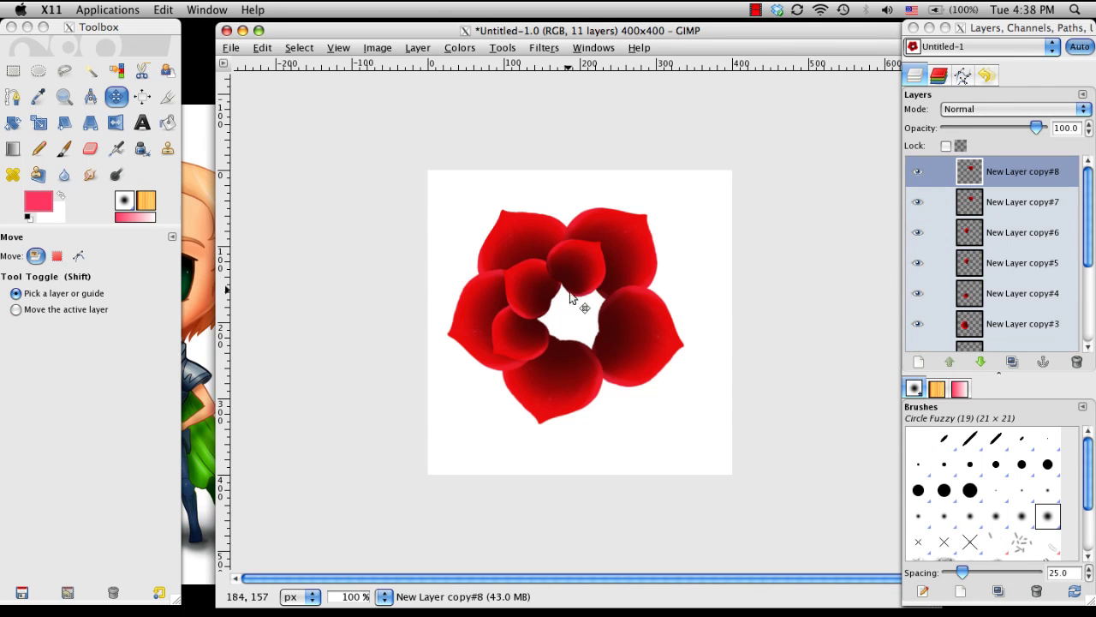
pyautogui.moveTo(597, 301); pyautogui.dragTo(603, 307)
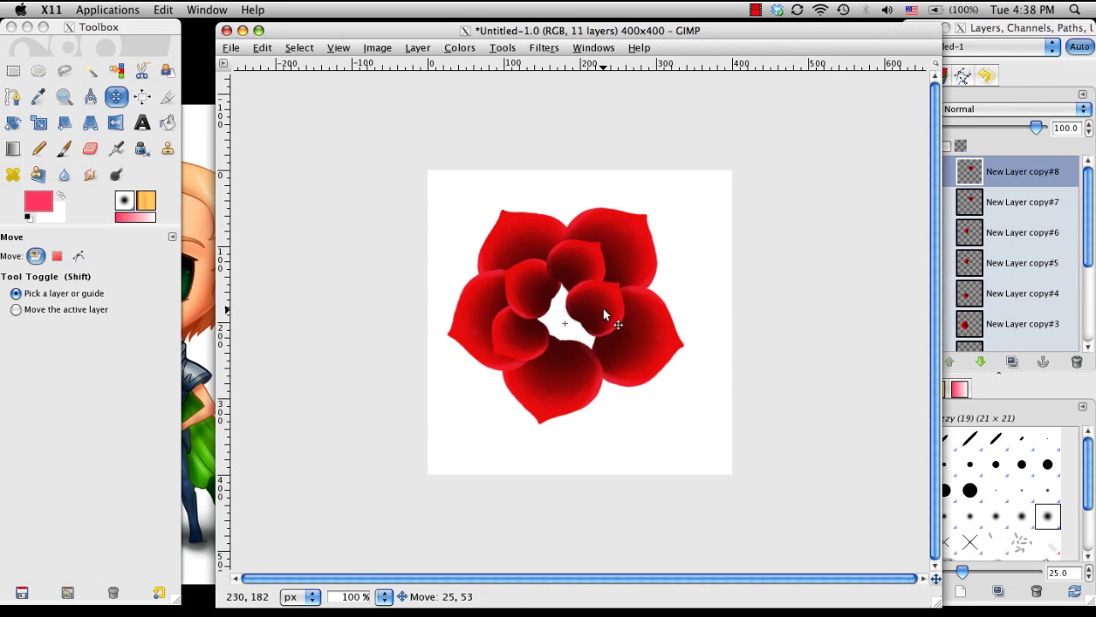
pyautogui.hotkey('shift', 'e')
pyautogui.press('d')
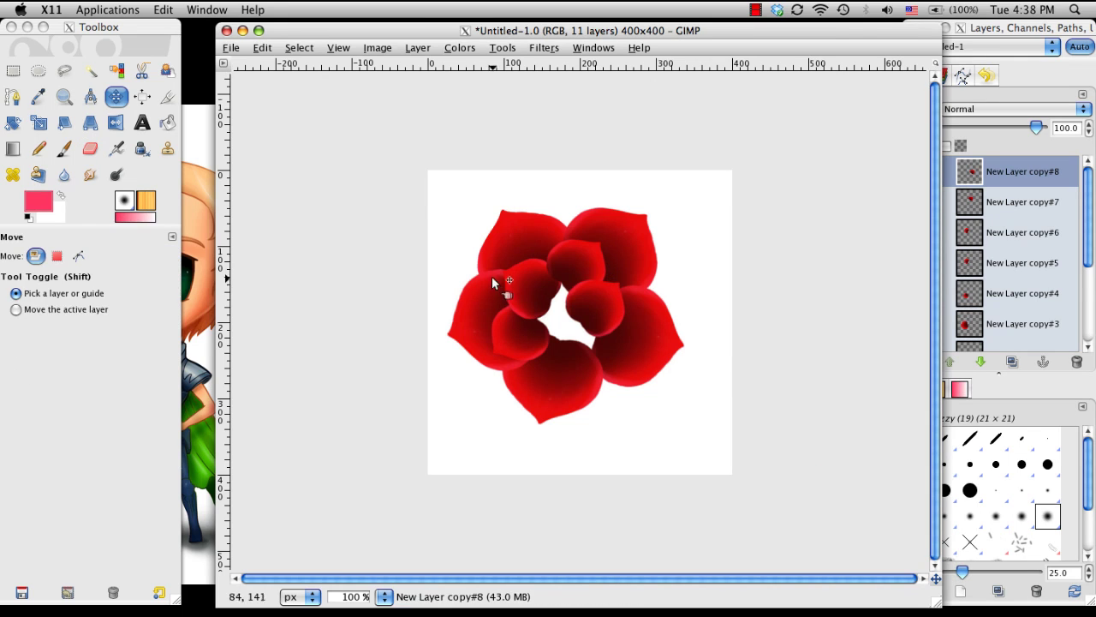
pyautogui.hotkey('shift', 'r')
pyautogui.click(603, 335)
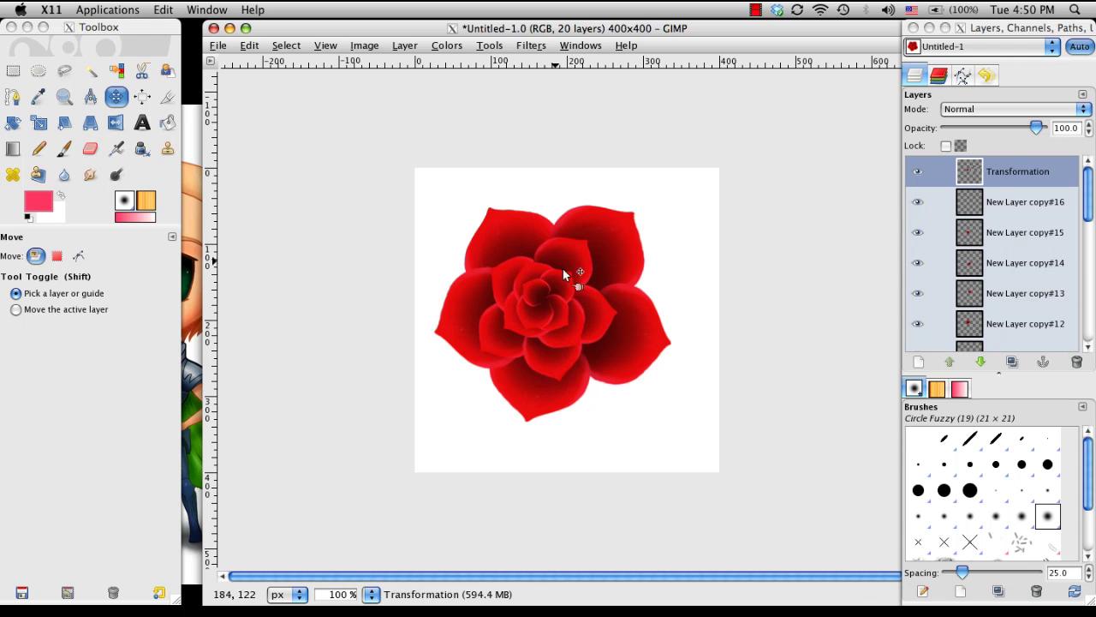
# - Select the Transformation rose layer and duplicate it
pyautogui.hotkey('shift', 'e')
pyautogui.press('m')
pyautogui.click(964, 182)
pyautogui.click(454, 197)
pyautogui.hotkey('shift', 'e')
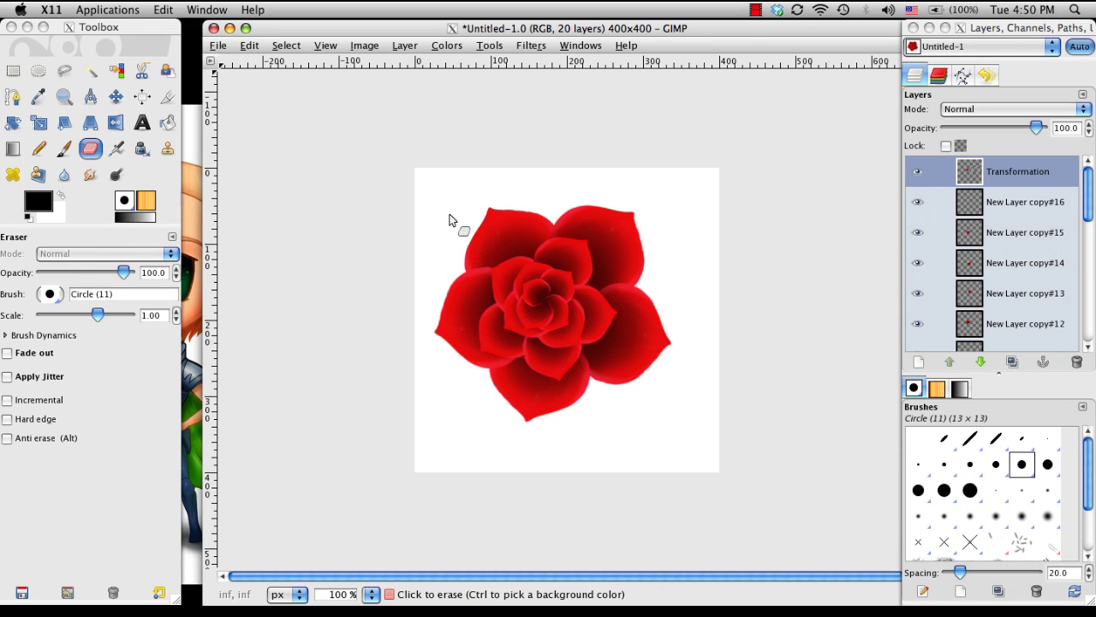
pyautogui.press('m')
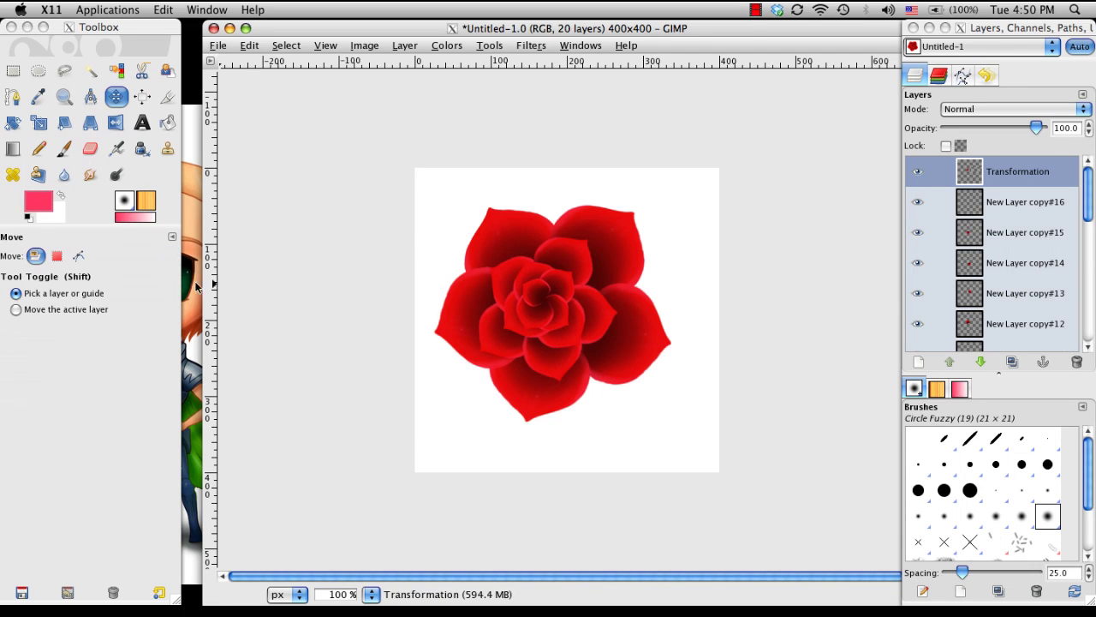
pyautogui.click(971, 174)
pyautogui.rightClick(966, 176)
pyautogui.click(897, 239)
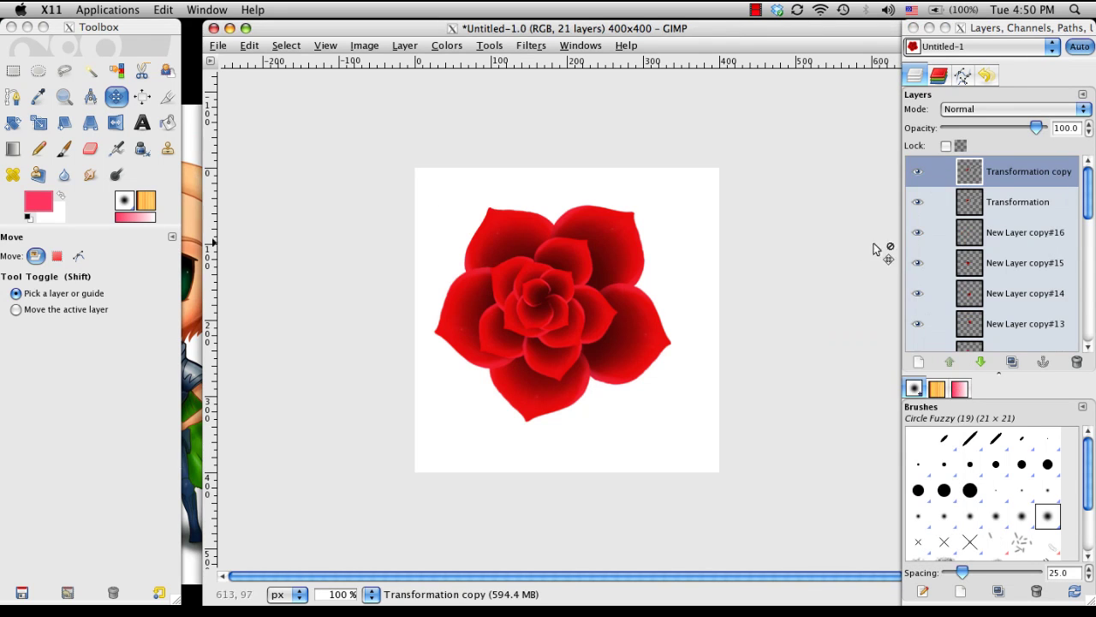
# - Scale the Transformation copy down to 57×59 pixels
pyautogui.click(120, 98)
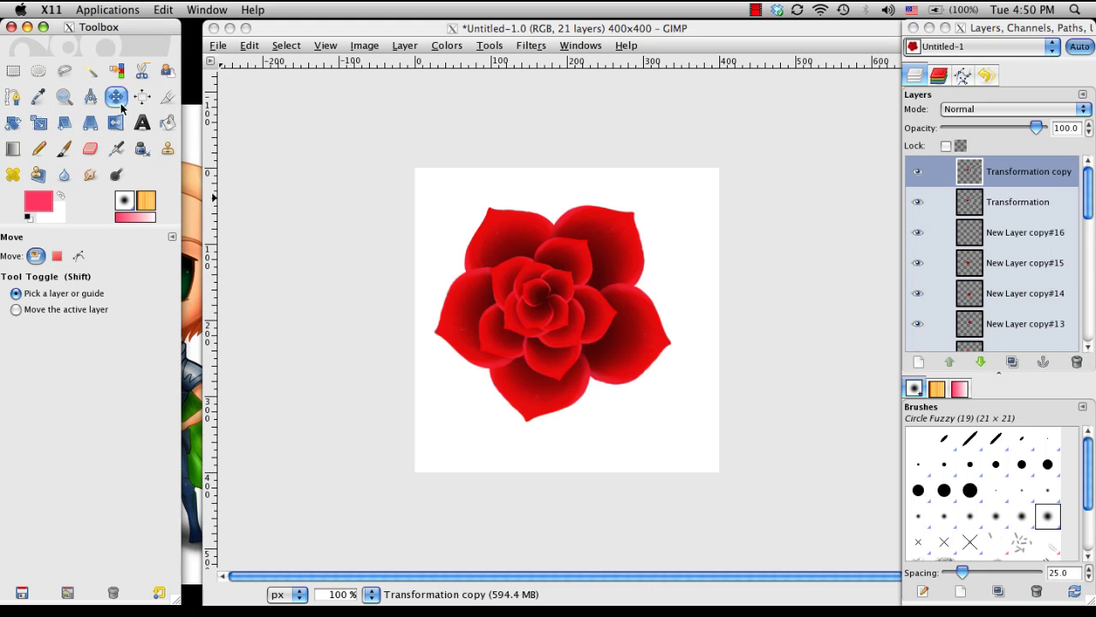
pyautogui.click(38, 122)
pyautogui.click(385, 227)
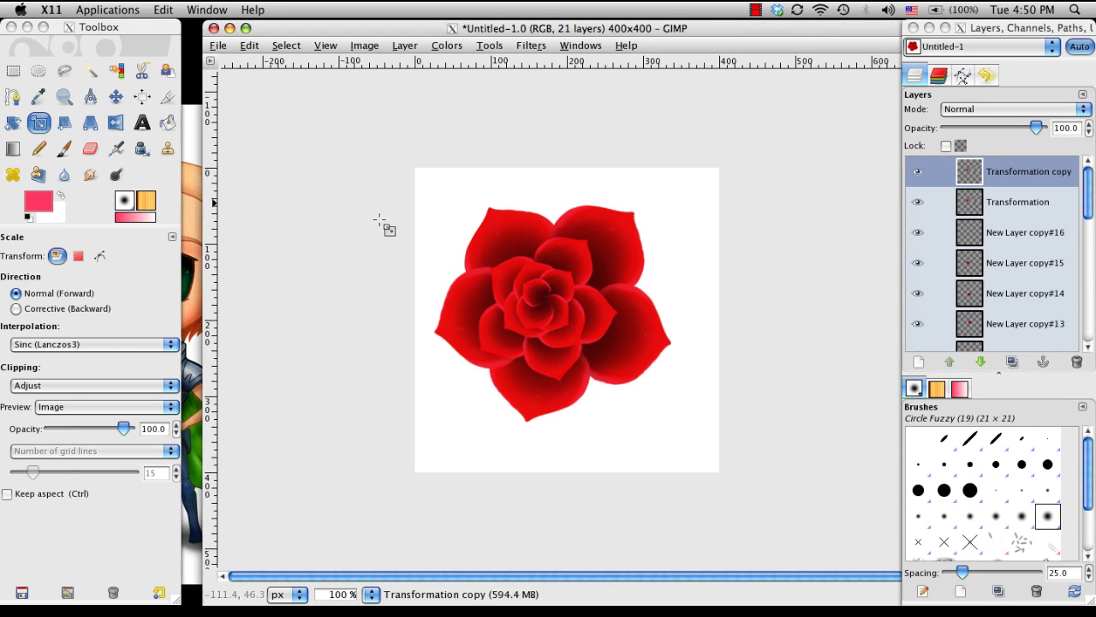
pyautogui.moveTo(534, 294); pyautogui.dragTo(572, 297)
pyautogui.click(149, 253)
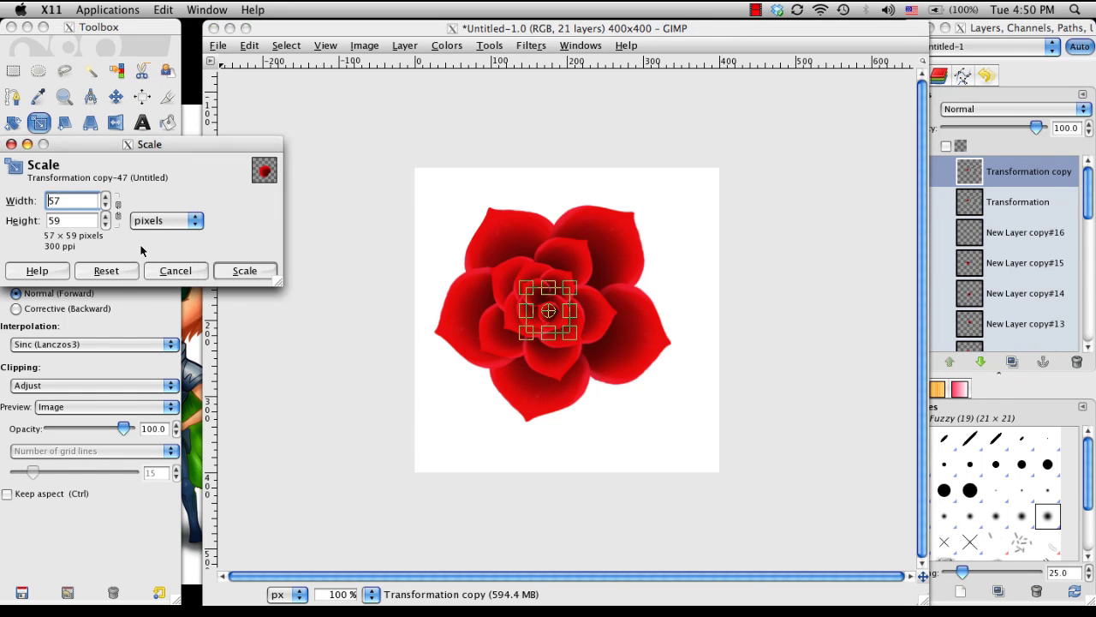
pyautogui.click(245, 271)
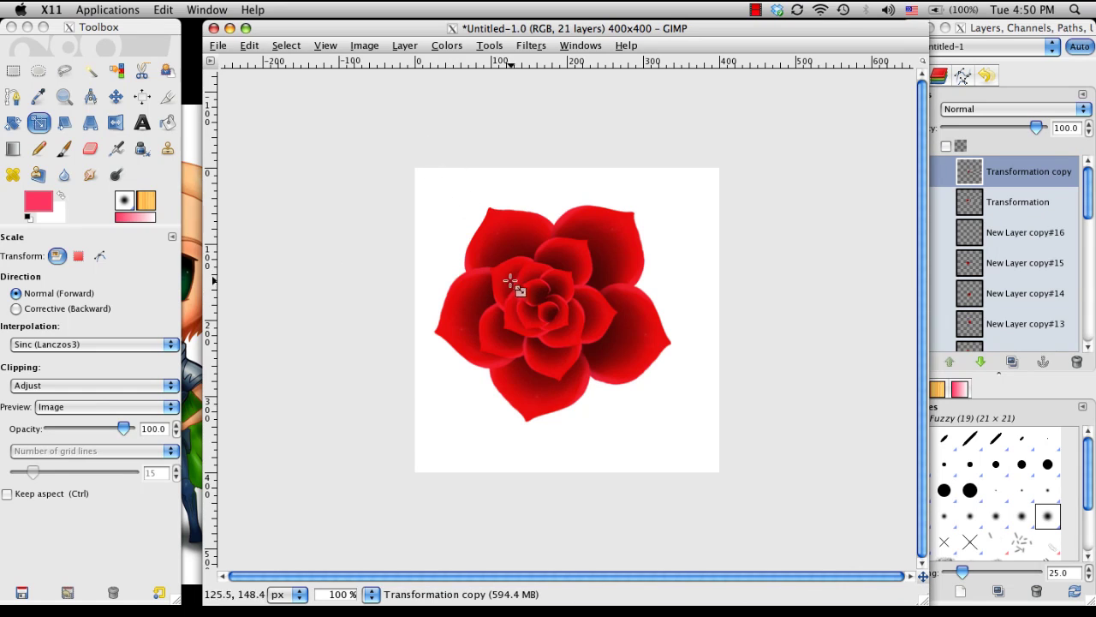
# - Shift the small centre layer slightly and rotate it into a tight inner bud
pyautogui.press('m')
pyautogui.moveTo(546, 311)
pyautogui.mouseDown()
pyautogui.moveTo(551, 292)
pyautogui.moveTo(549, 315)
pyautogui.mouseUp()
pyautogui.hotkey('shift', 'r')
pyautogui.click(570, 300)
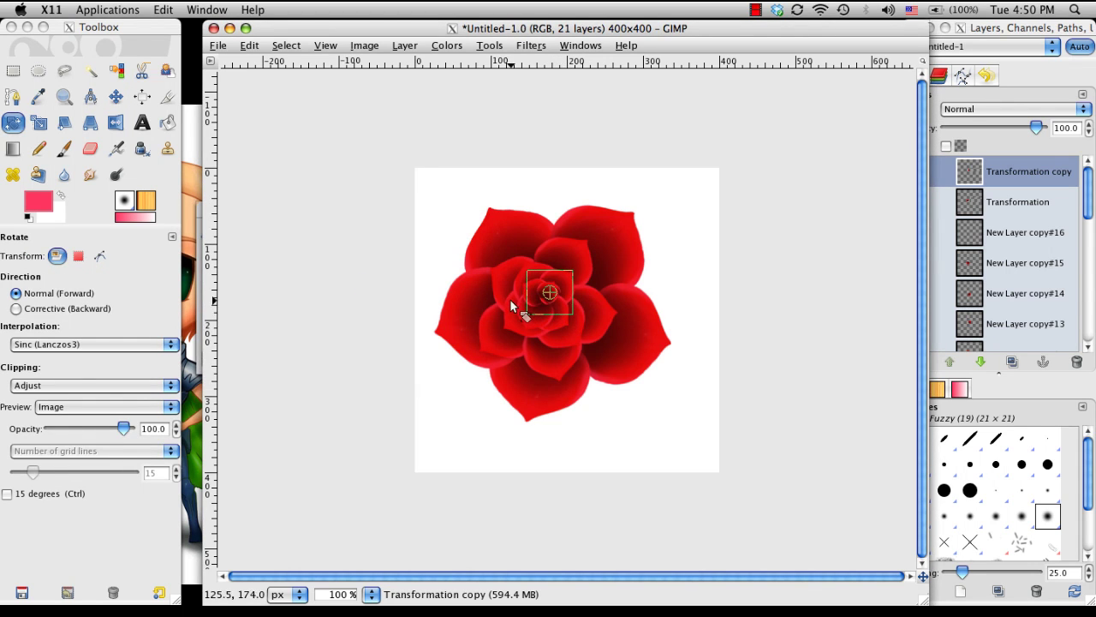
pyautogui.press('Return')
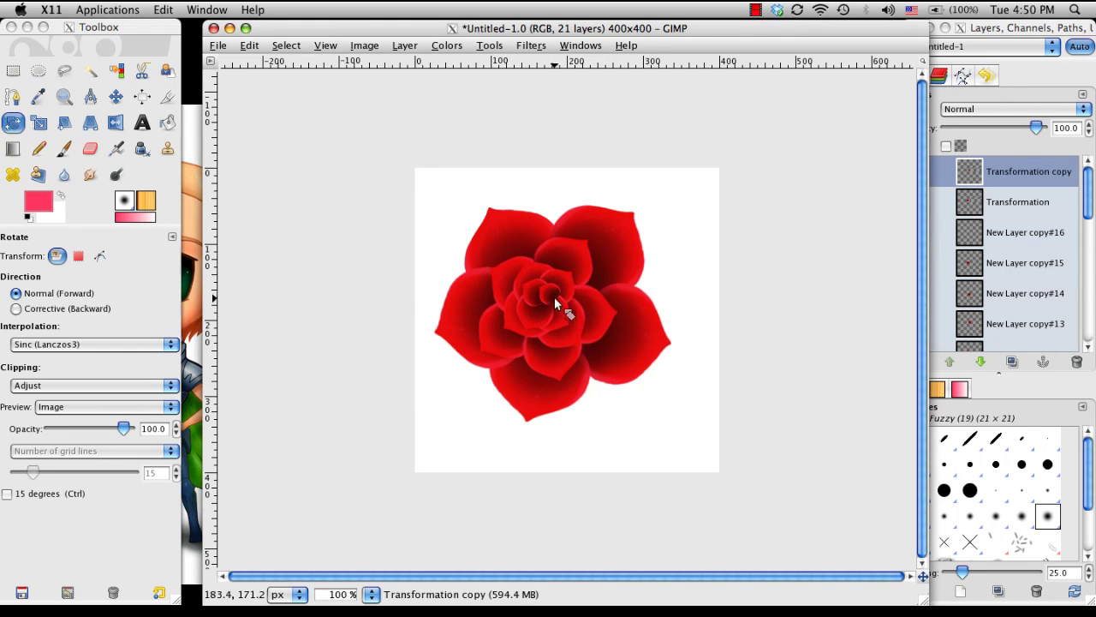
pyautogui.moveTo(554, 296); pyautogui.dragTo(531, 299)
pyautogui.click(454, 358)
# - Duplicate the Transformation copy layer and rotate the new copy around its centre
pyautogui.click(972, 171)
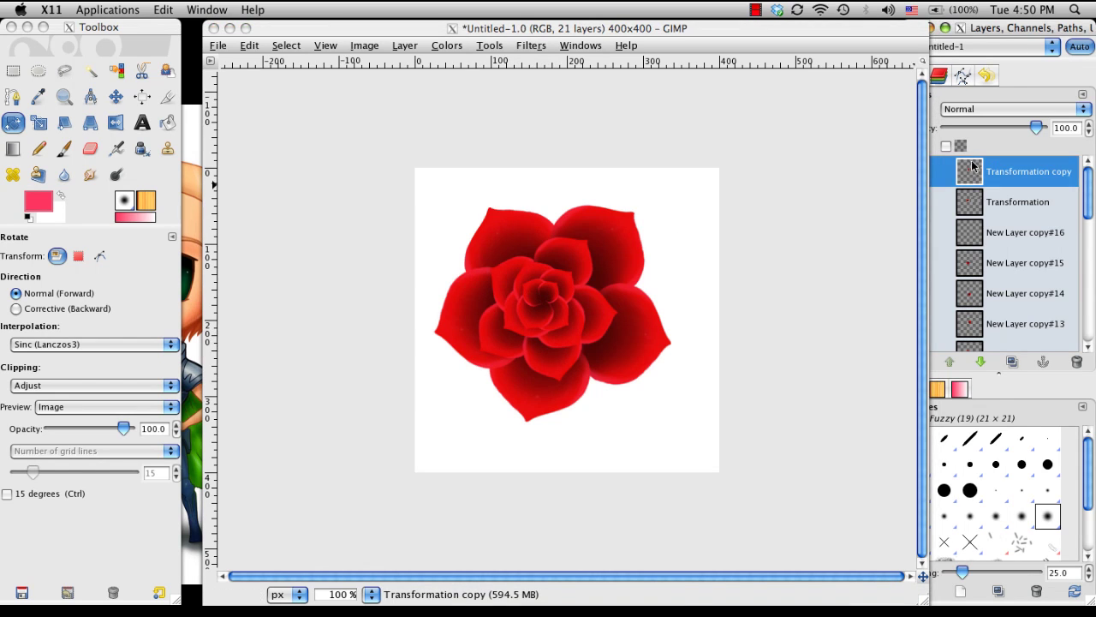
pyautogui.rightClick(972, 171)
pyautogui.click(878, 232)
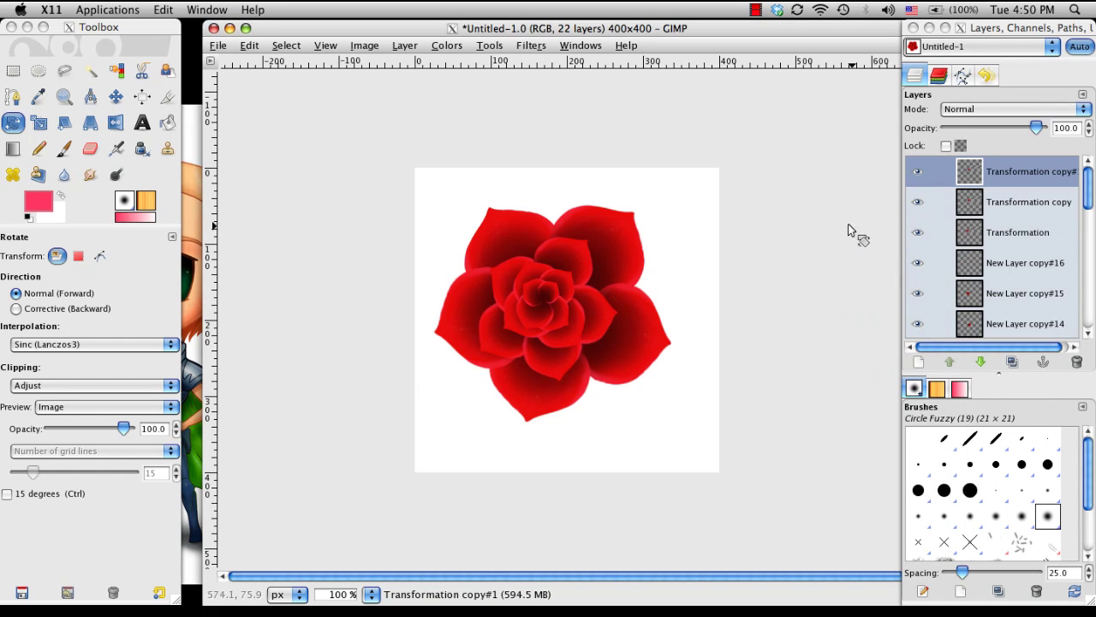
pyautogui.click(531, 326)
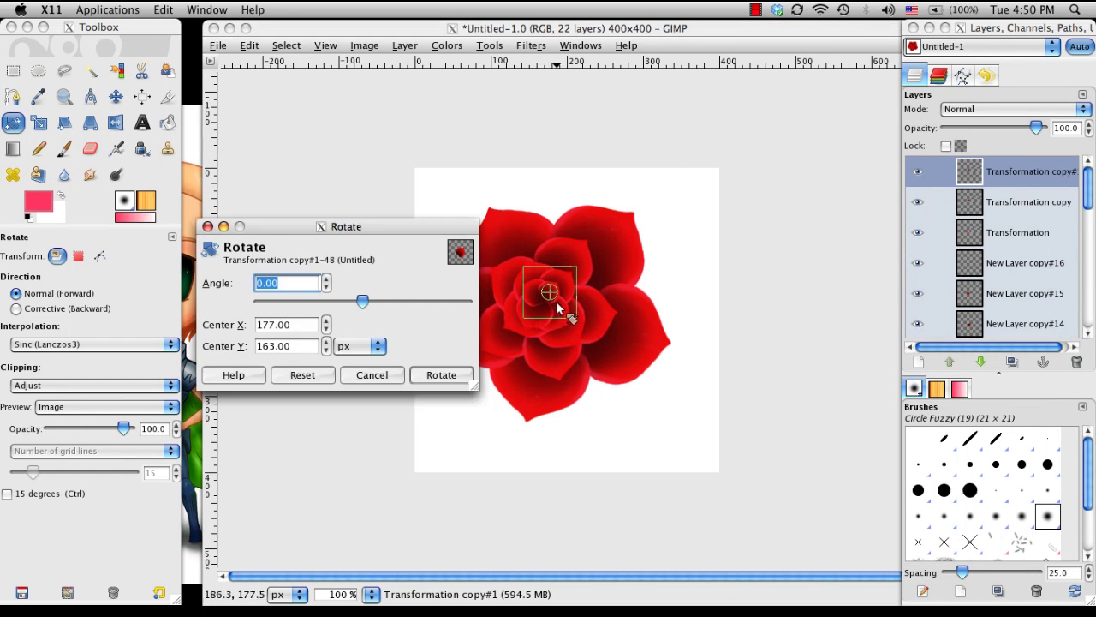
pyautogui.moveTo(558, 305); pyautogui.dragTo(532, 305)
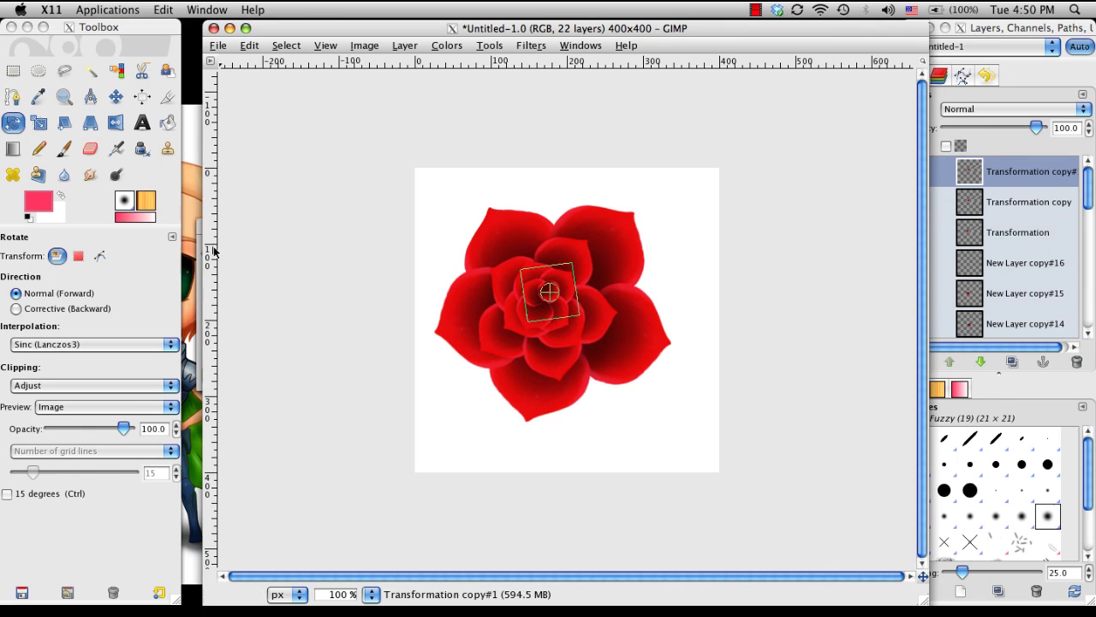
pyautogui.click(199, 275)
pyautogui.click(440, 374)
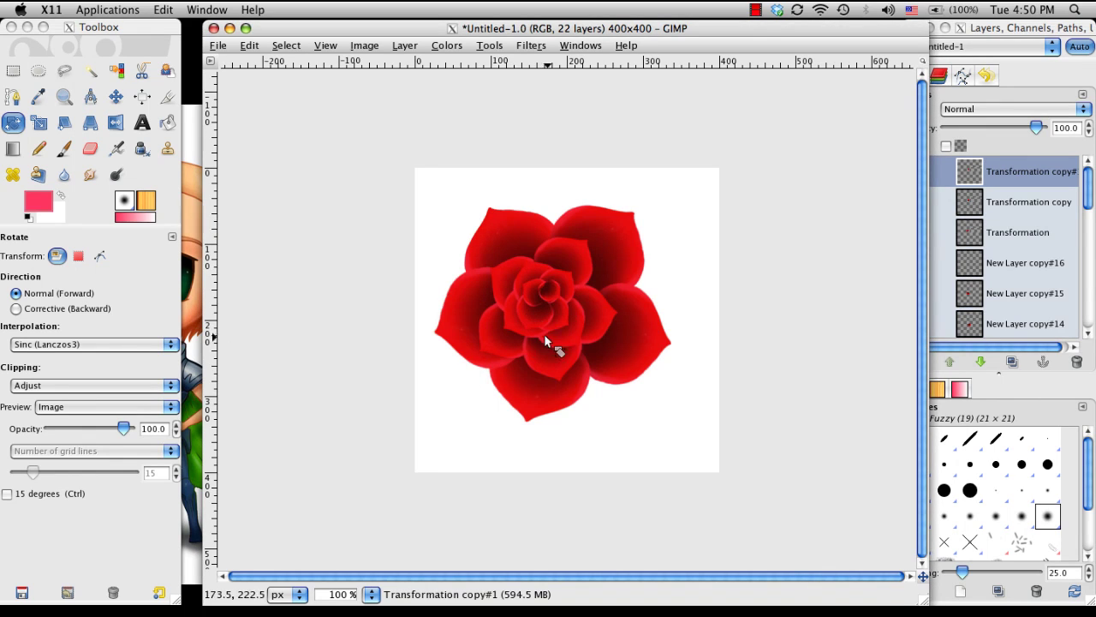
# - Select Transformation copy#1 and nudge it into the rose's centre
pyautogui.press('m')
pyautogui.moveTo(565, 307); pyautogui.dragTo(566, 317)
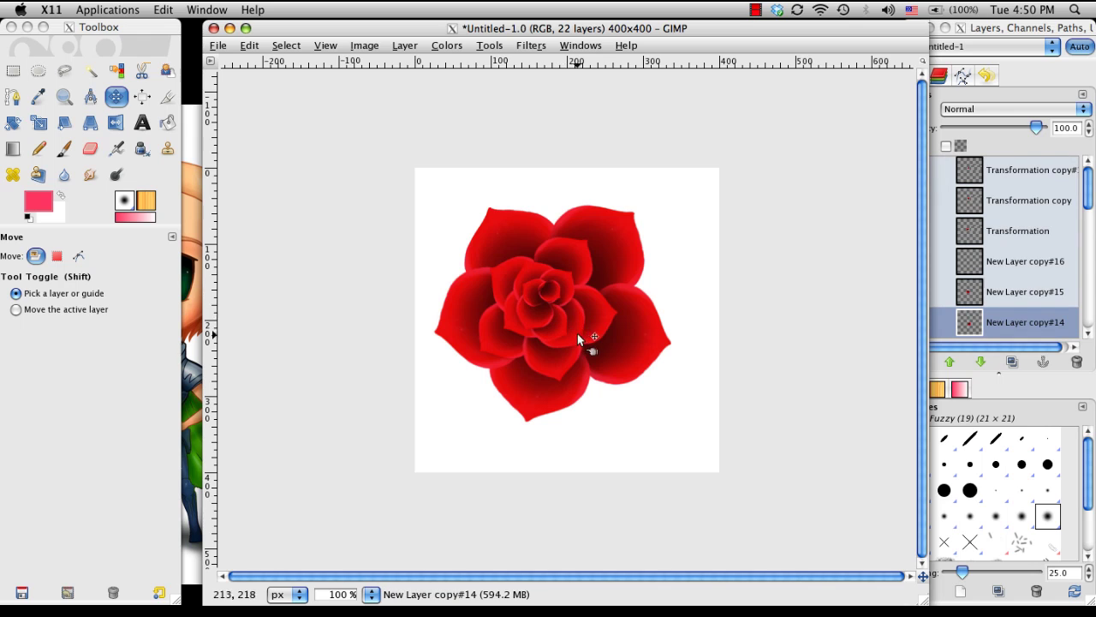
pyautogui.click(1048, 231)
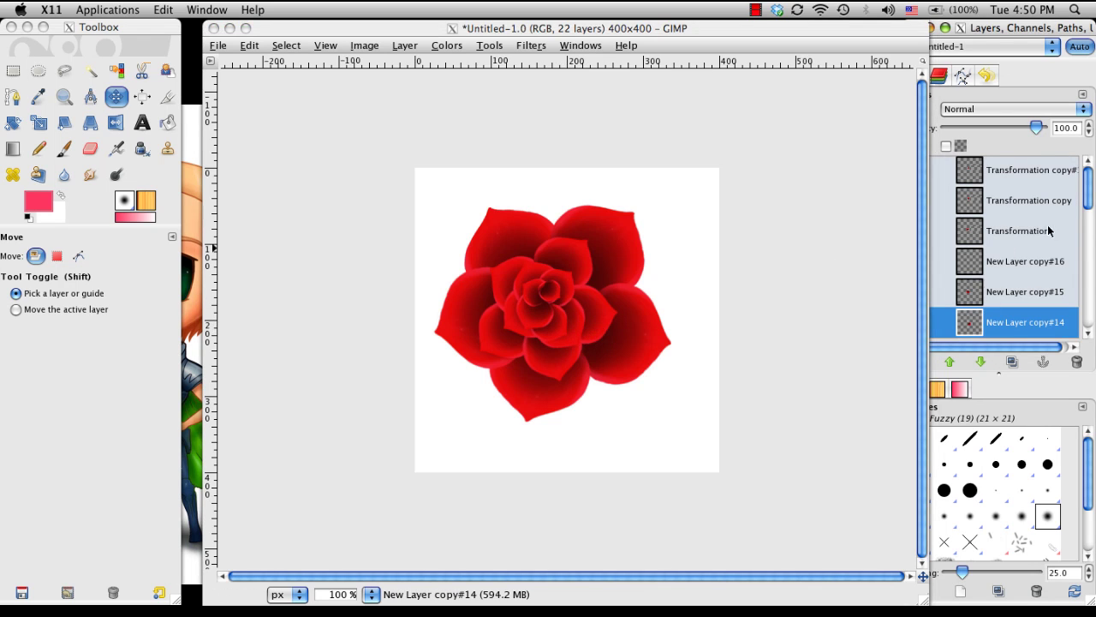
pyautogui.click(1024, 171)
pyautogui.click(604, 276)
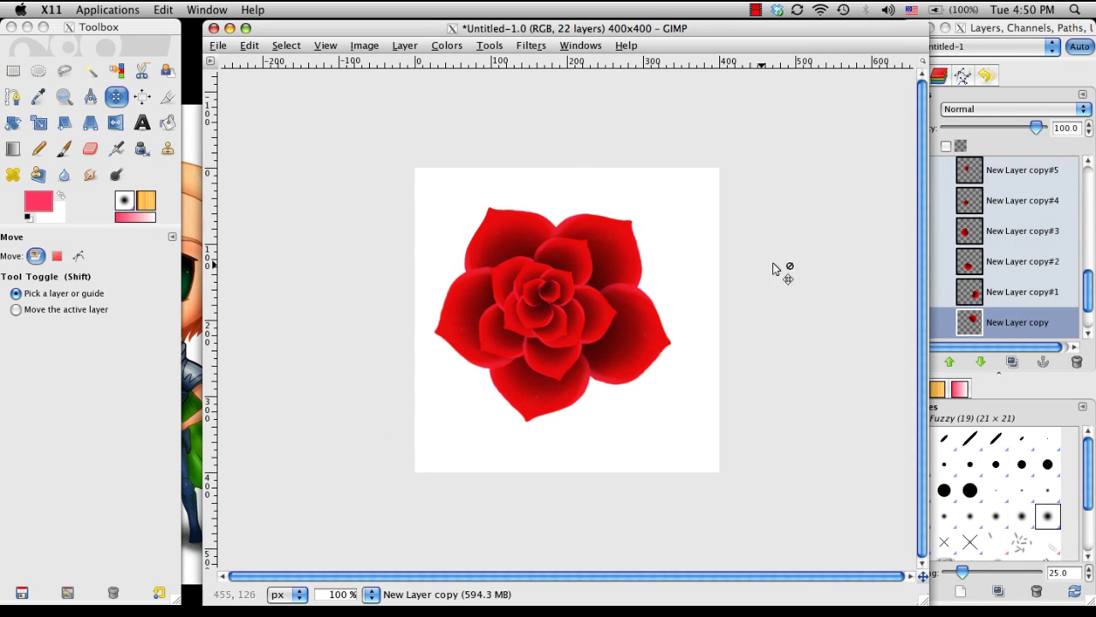
pyautogui.moveTo(1090, 291); pyautogui.dragTo(1092, 177)
pyautogui.click(1019, 172)
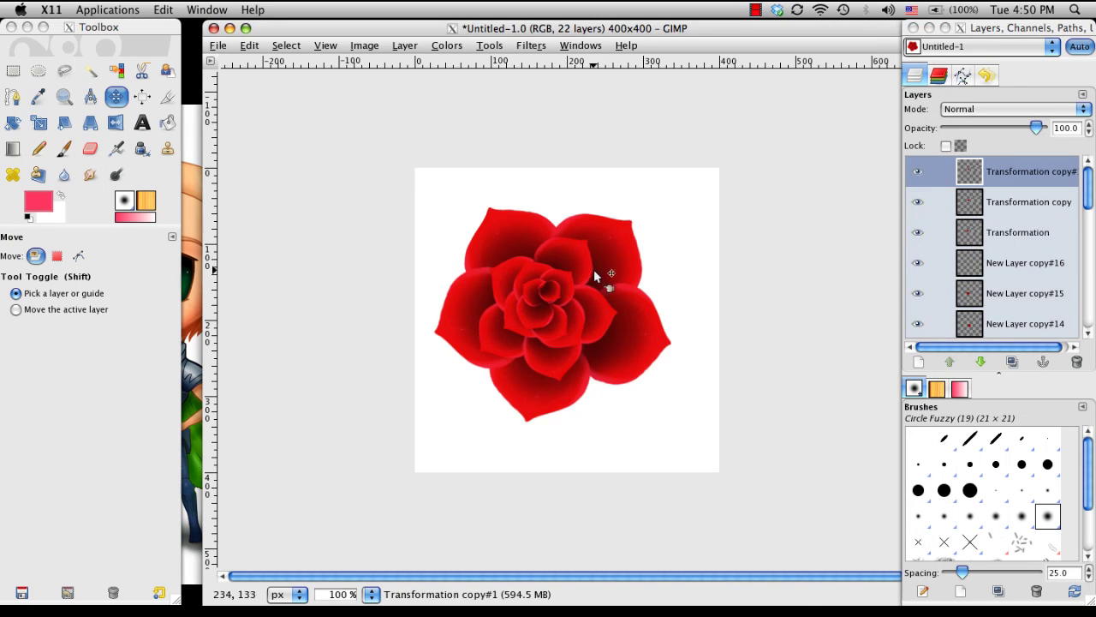
pyautogui.moveTo(548, 296)
pyautogui.mouseDown()
pyautogui.moveTo(541, 310)
pyautogui.moveTo(546, 295)
pyautogui.mouseUp()
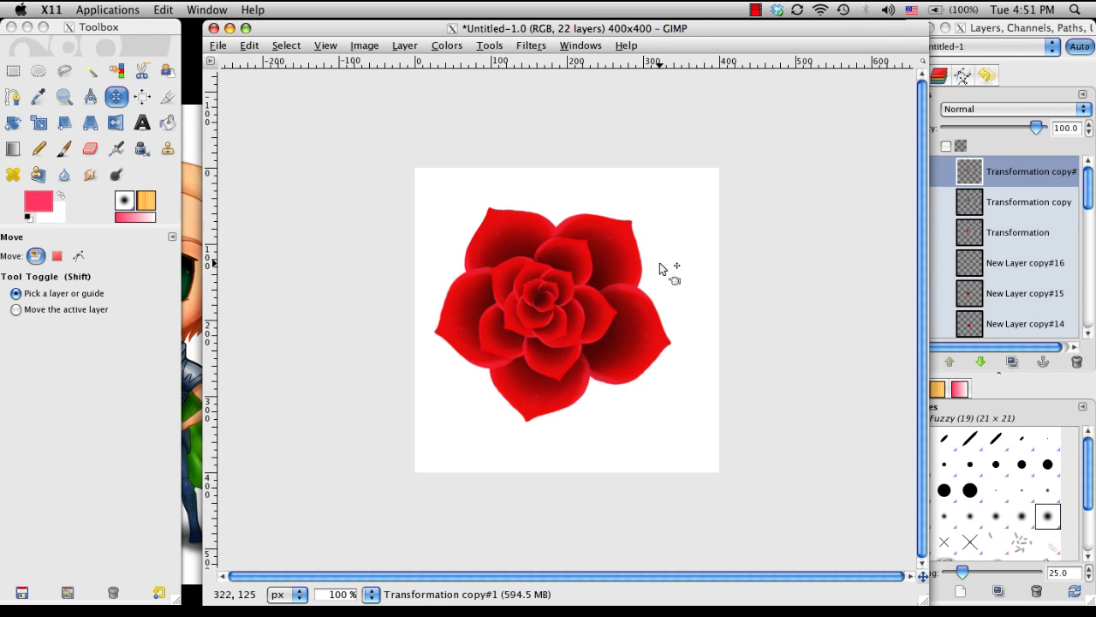
# - Duplicate the top rose-centre layer and rotate the new copy around its centre
pyautogui.click(977, 150)
pyautogui.rightClick(972, 182)
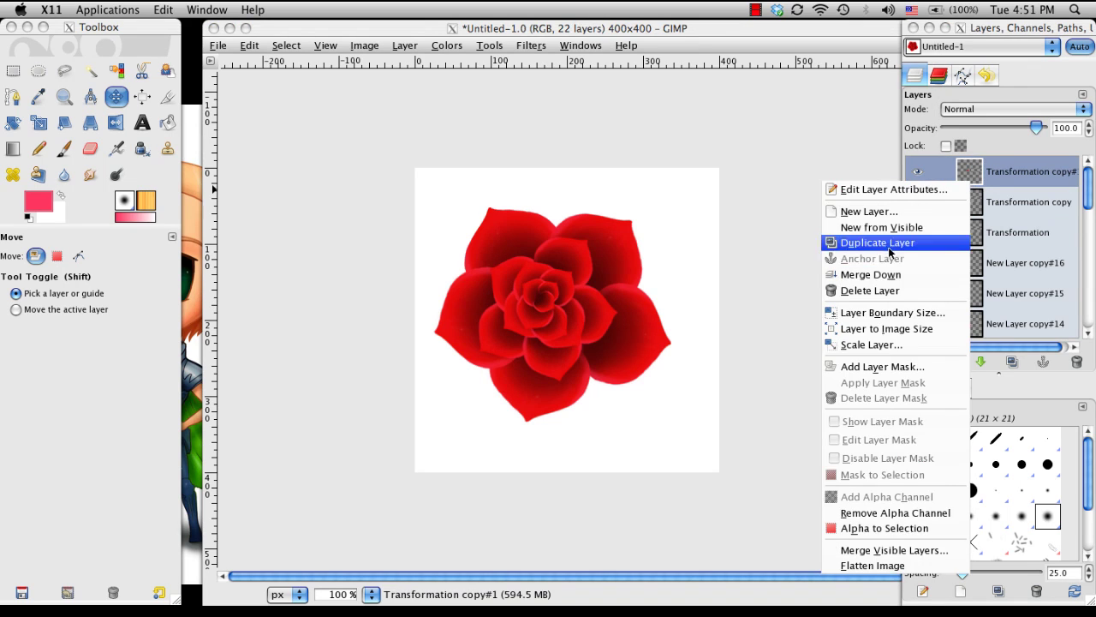
pyautogui.click(891, 248)
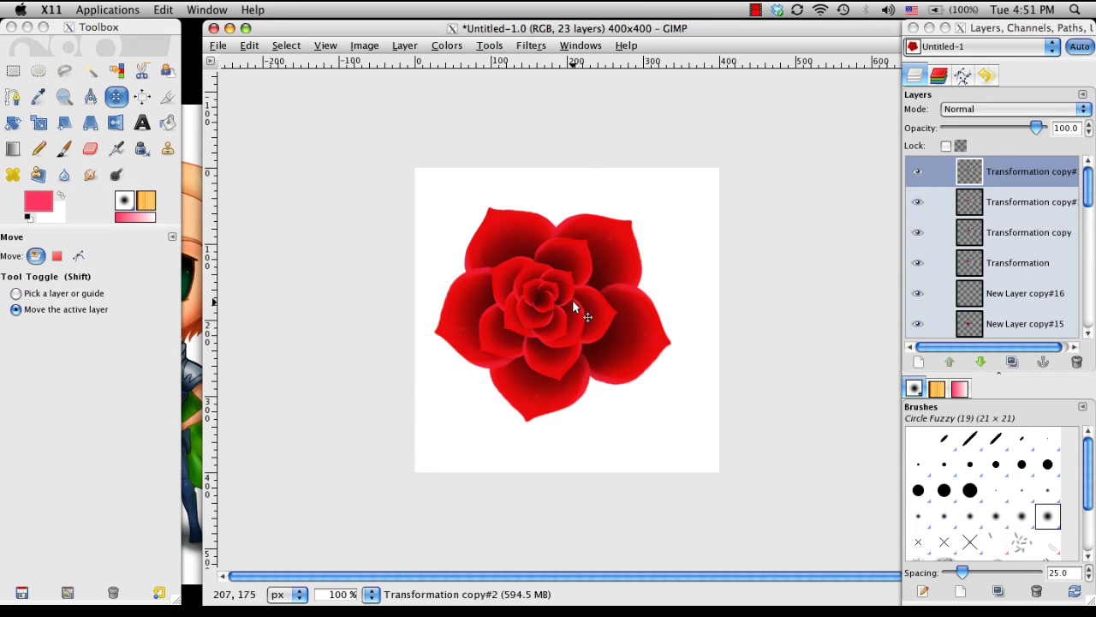
pyautogui.hotkey('shift', 'r')
pyautogui.click(548, 318)
pyautogui.moveTo(548, 317); pyautogui.dragTo(507, 304)
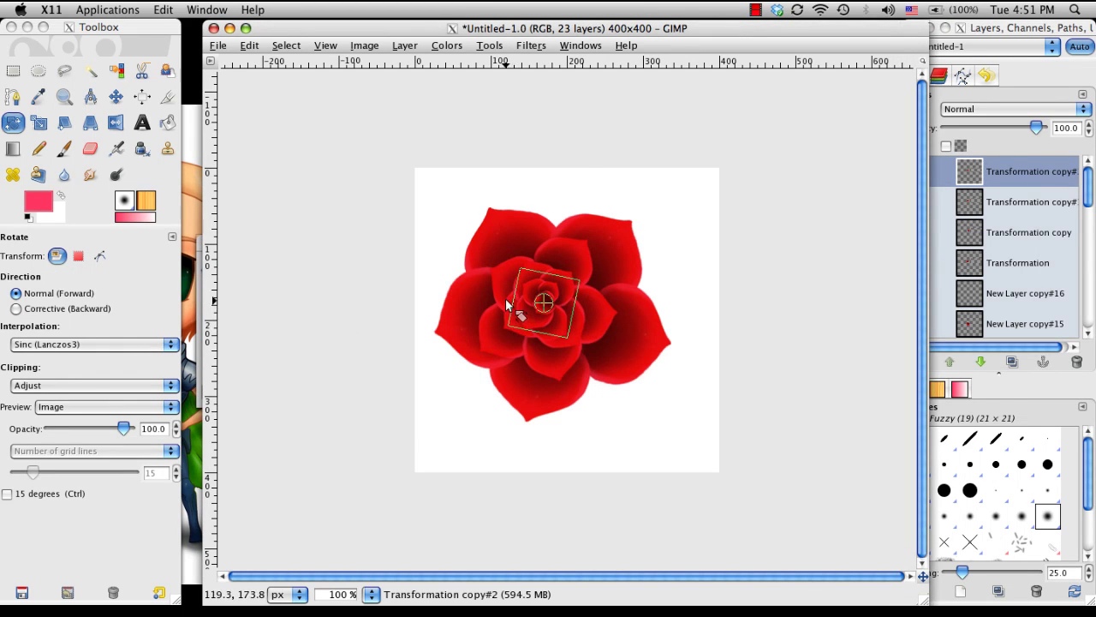
pyautogui.click(440, 391)
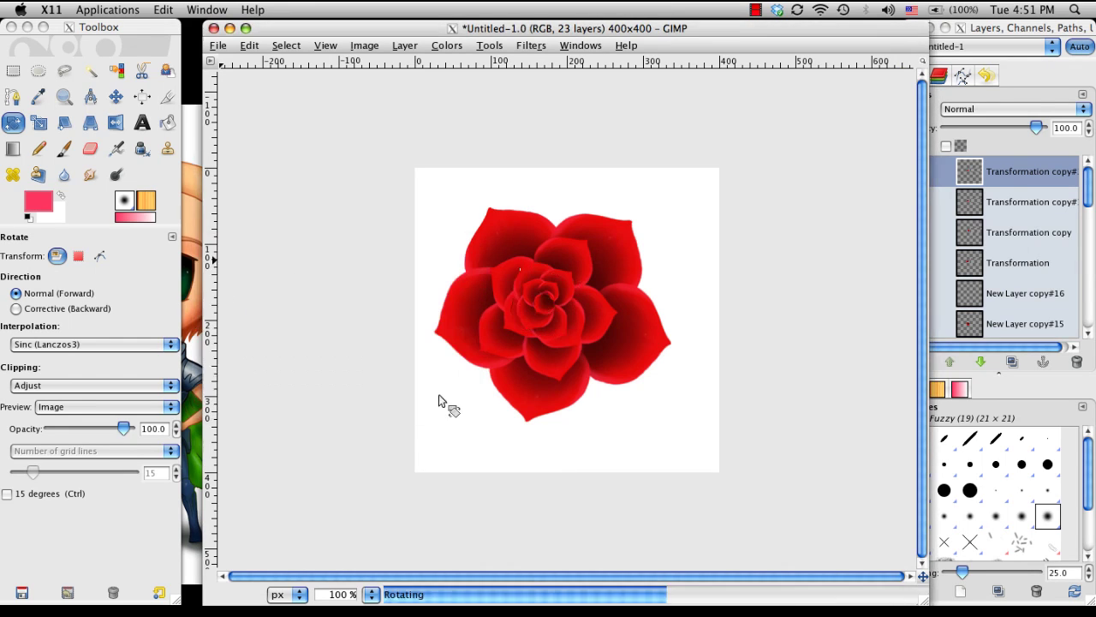
# - Move the rotated copy up-left, shrink it to about 74×78 px, and nudge it into place
pyautogui.press('m')
pyautogui.moveTo(547, 299); pyautogui.dragTo(524, 315)
pyautogui.hotkey('shift', 't')
pyautogui.click(568, 290)
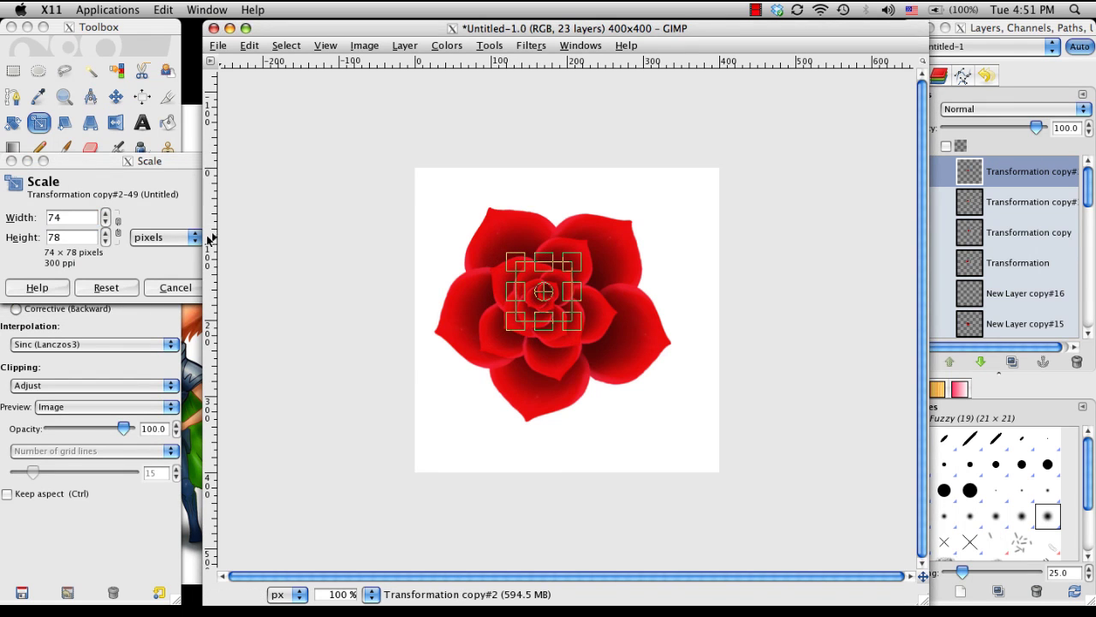
pyautogui.click(266, 292)
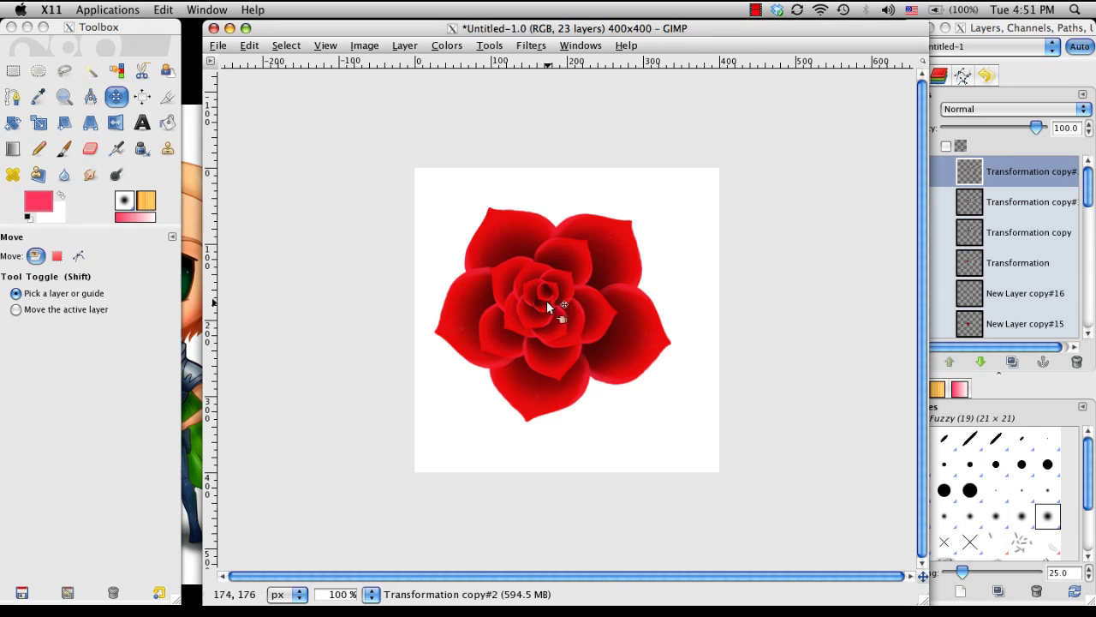
pyautogui.press('m')
pyautogui.moveTo(547, 300); pyautogui.dragTo(537, 300)
# - Switch between the Eraser and Move tools, then drag within the Layers panel
pyautogui.hotkey('shift', 'e')
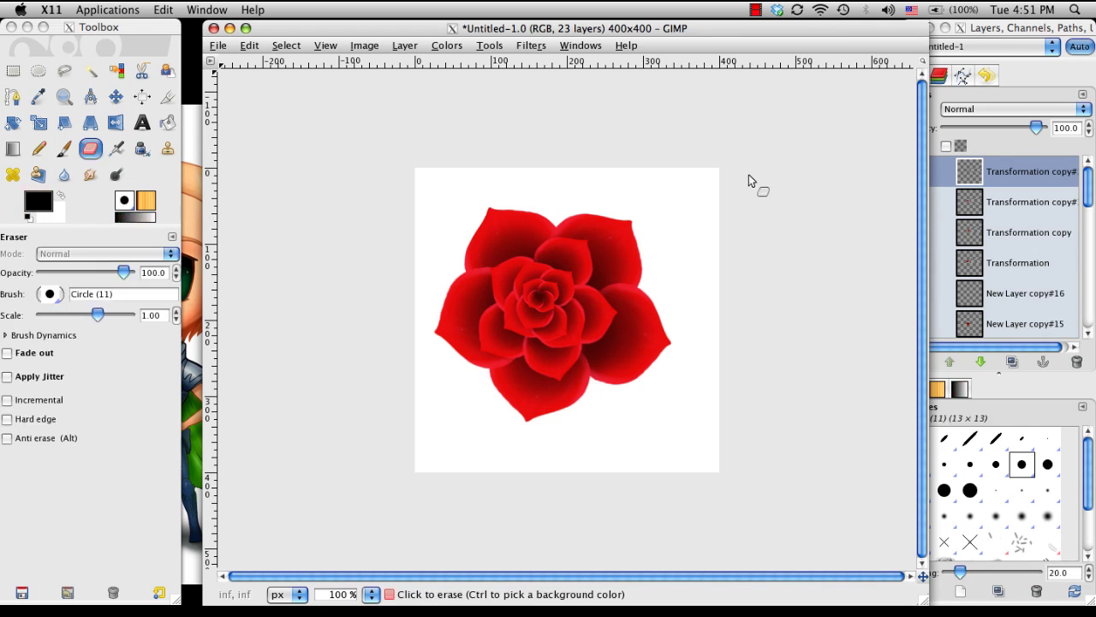
pyautogui.press('m')
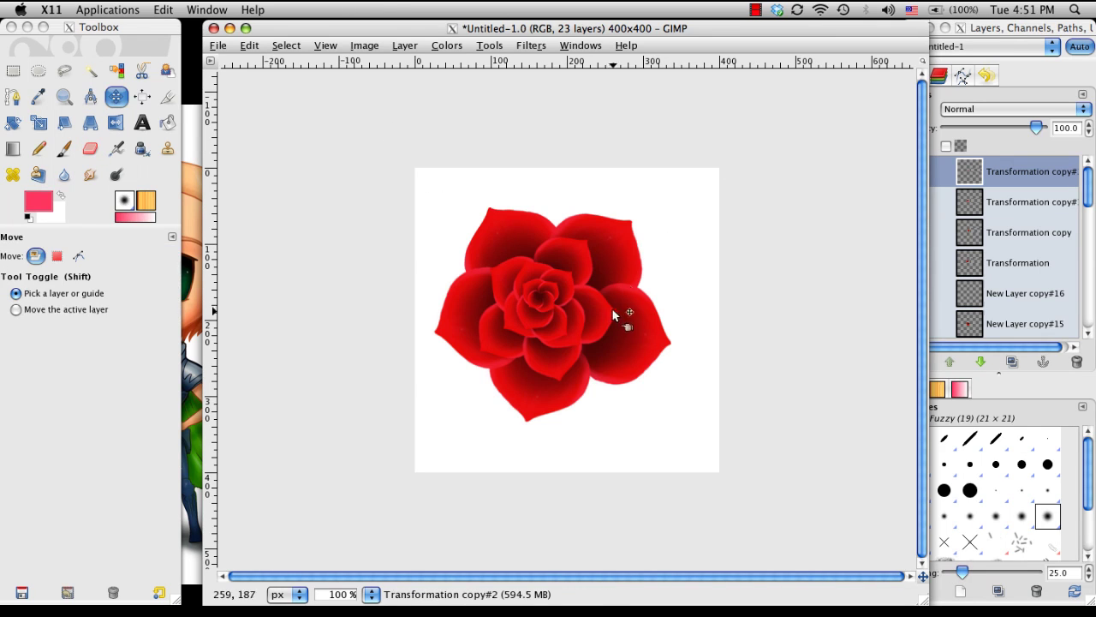
pyautogui.hotkey('shift', 'e')
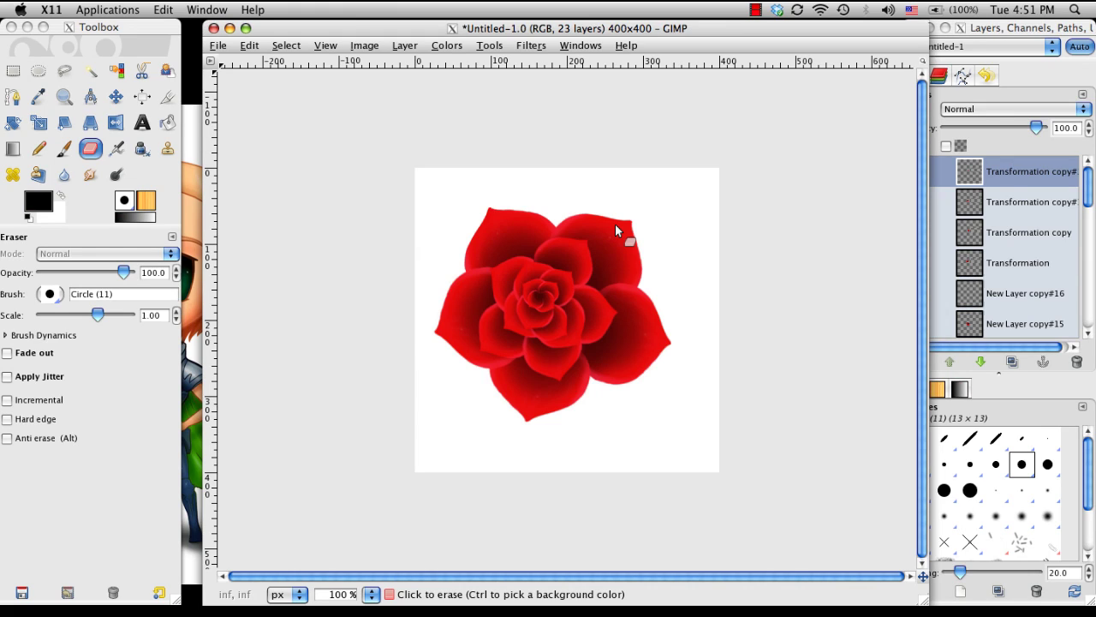
pyautogui.press('m')
pyautogui.moveTo(1088, 197); pyautogui.dragTo(1051, 342)
# - Hide the Background and merge all visible petal layers into one layer
pyautogui.click(918, 322)
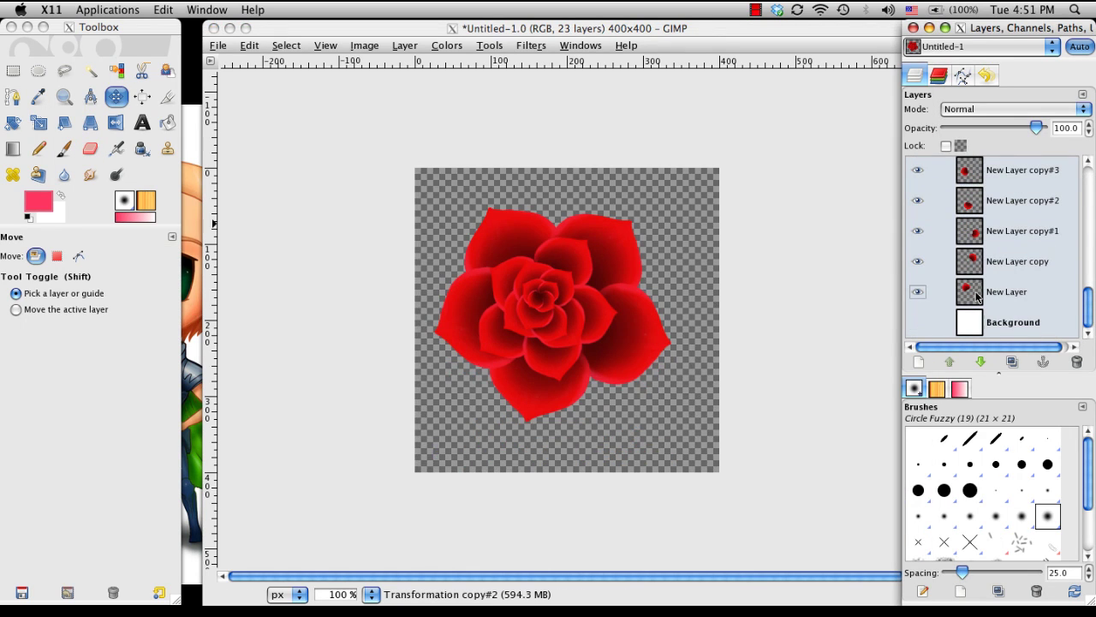
pyautogui.click(926, 292)
pyautogui.click(499, 29)
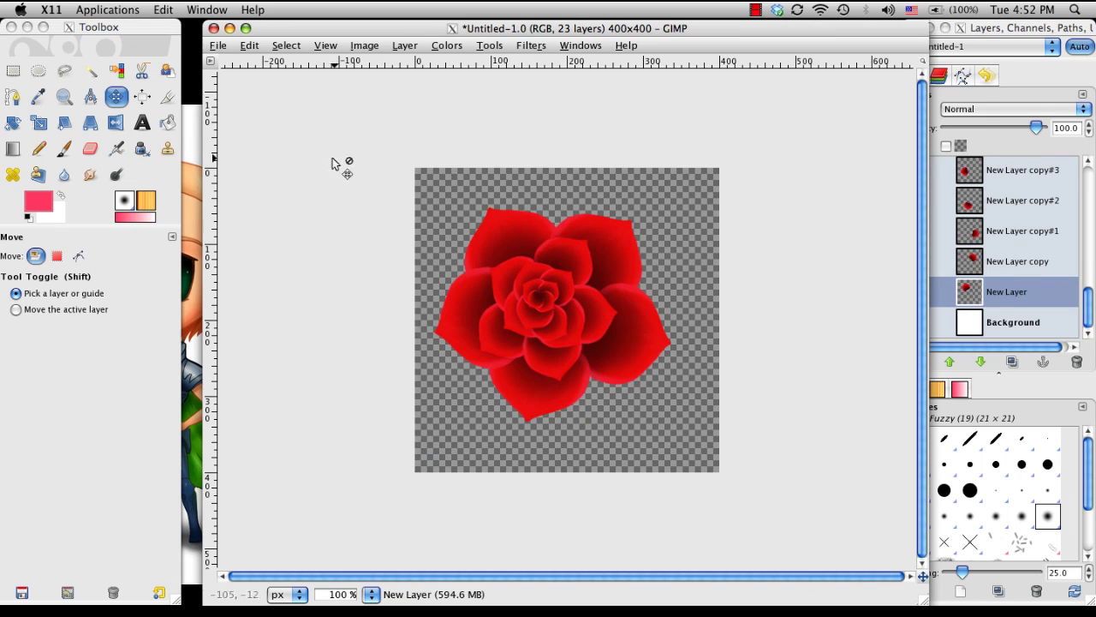
pyautogui.click(364, 45)
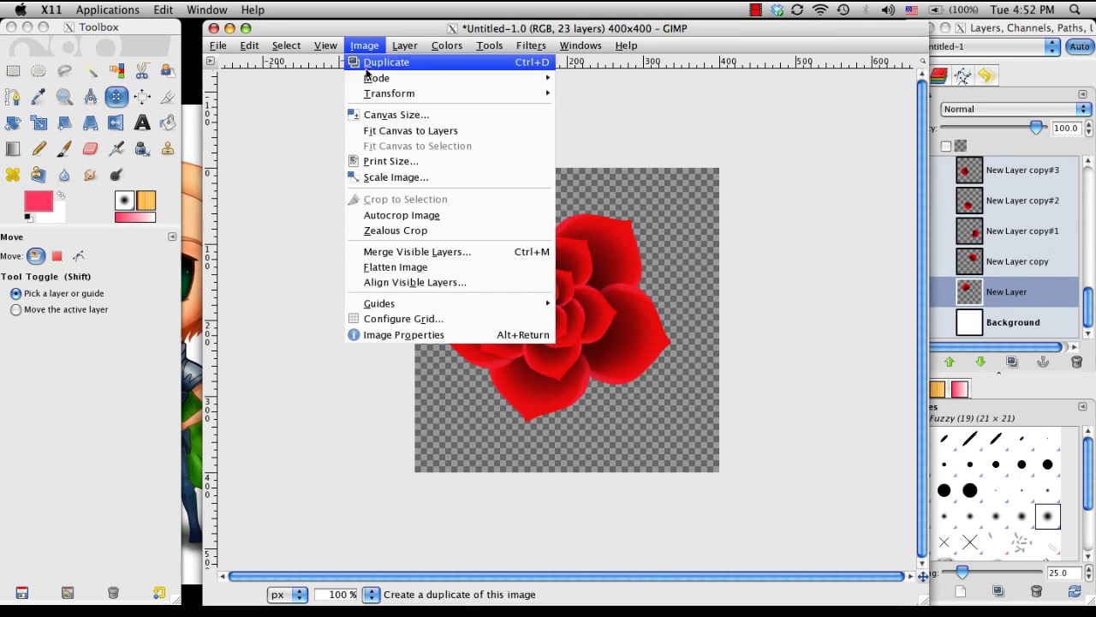
pyautogui.click(406, 255)
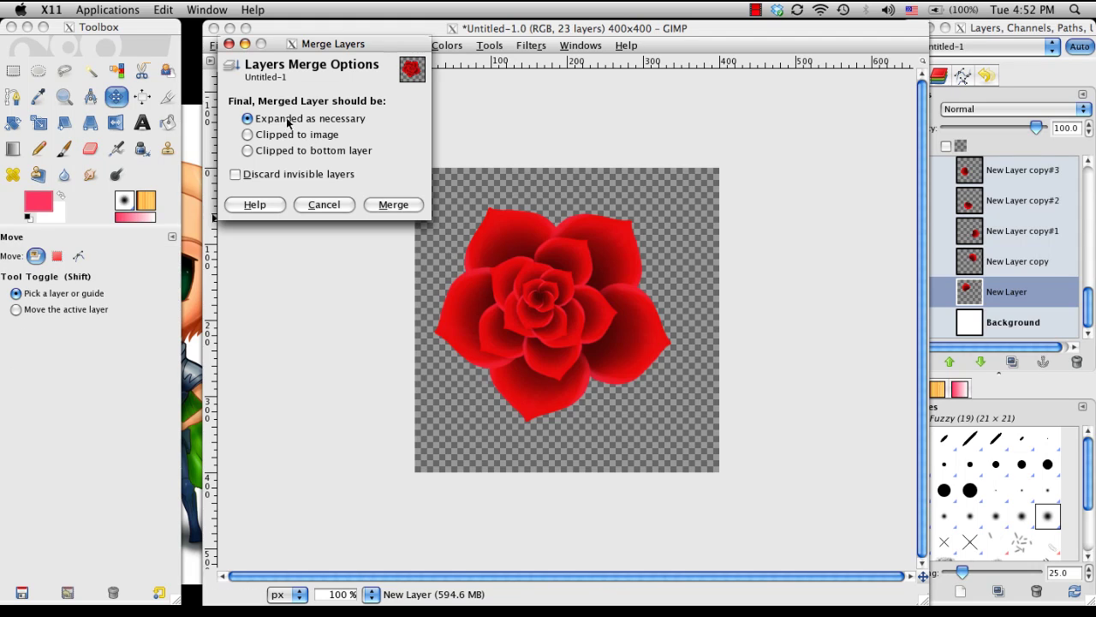
pyautogui.click(387, 206)
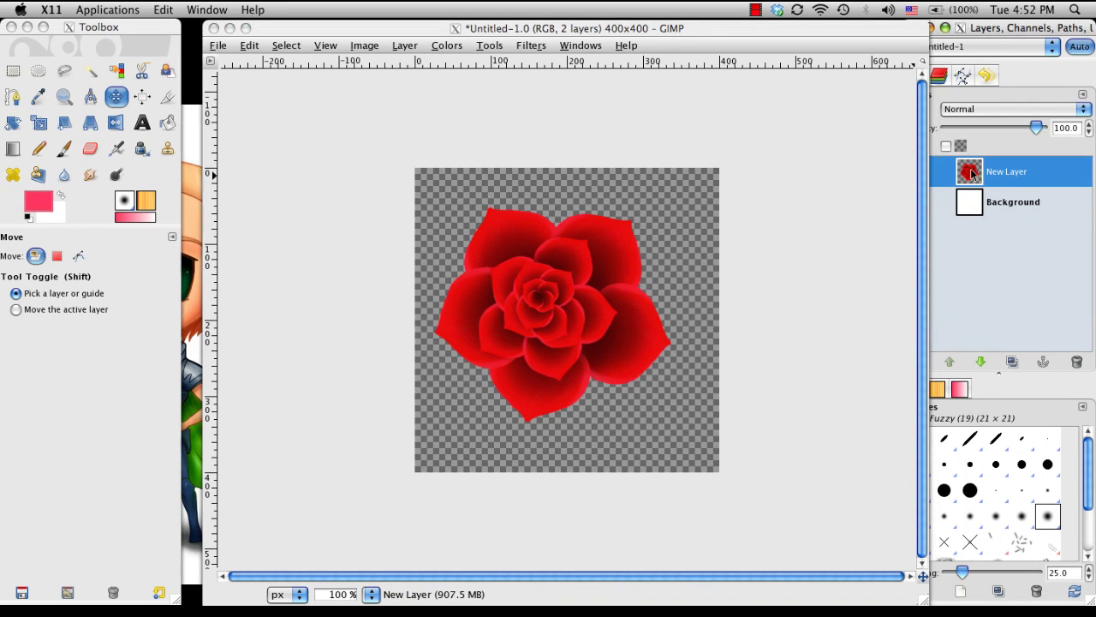
# - Check the merged rose layer's visibility and show the white Background again
pyautogui.click(929, 182)
pyautogui.click(919, 174)
pyautogui.click(919, 174)
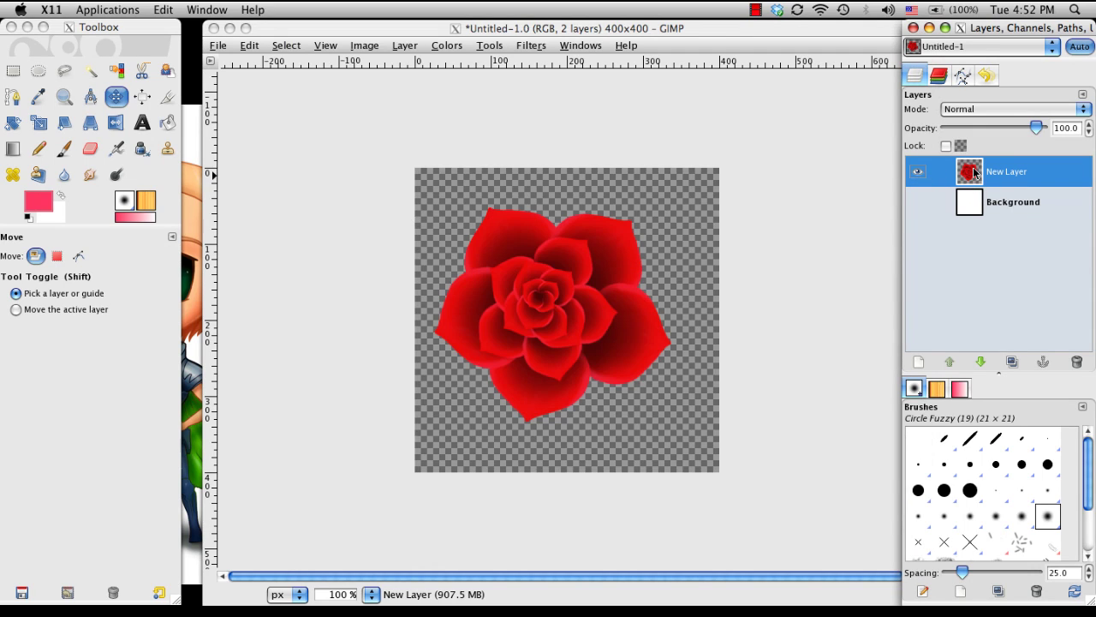
pyautogui.click(918, 201)
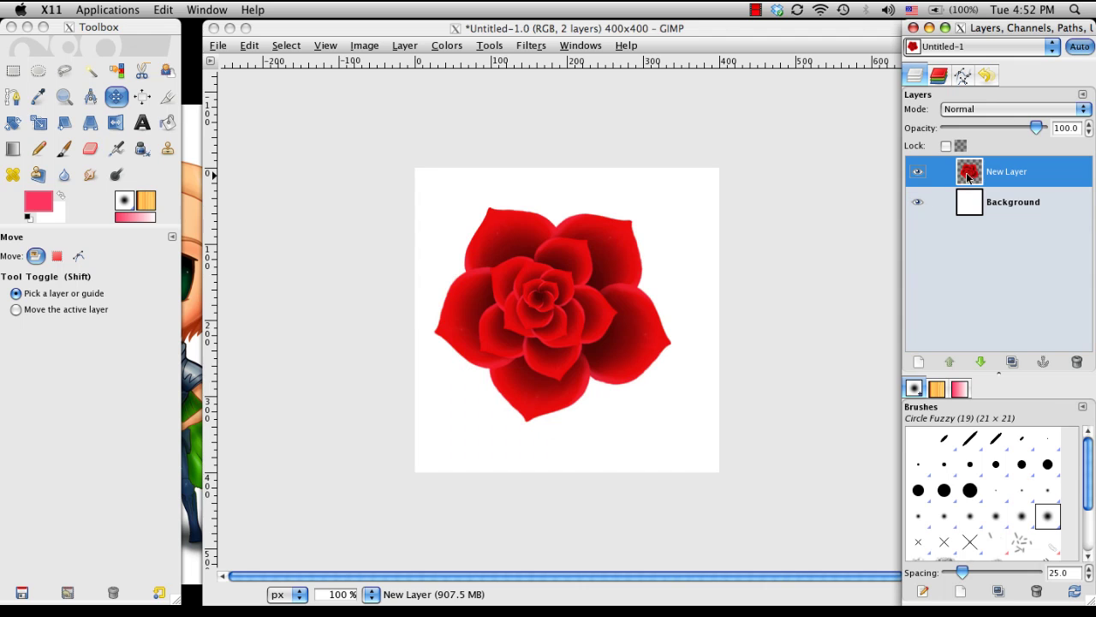
# - Duplicate the rose three times, moving copies to the upper right, lower right, bottom and lower left
pyautogui.rightClick(968, 175)
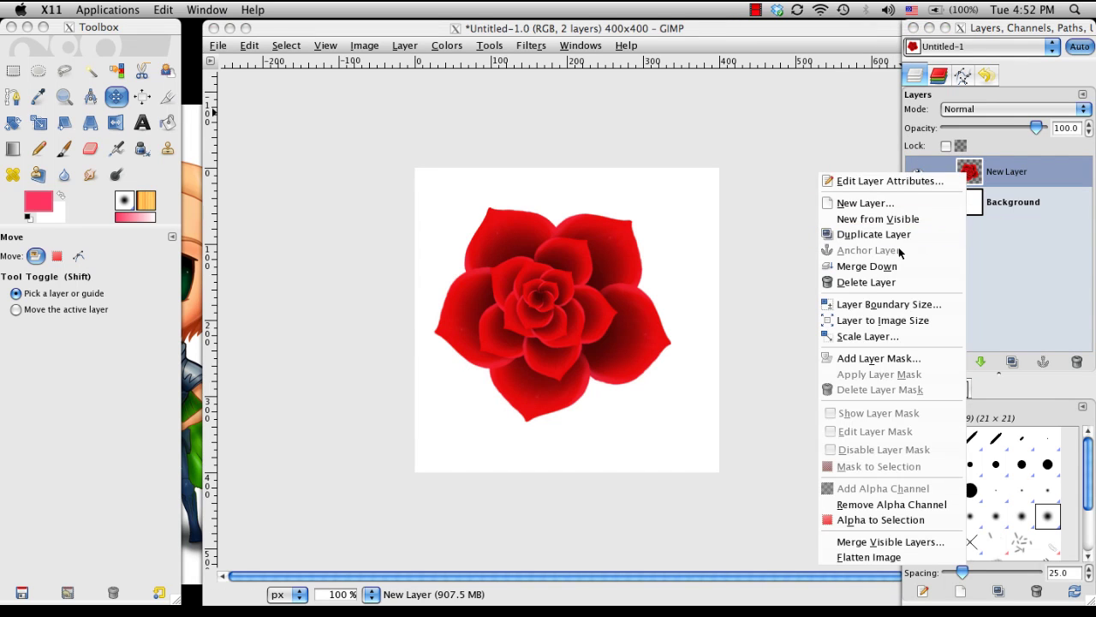
pyautogui.click(899, 233)
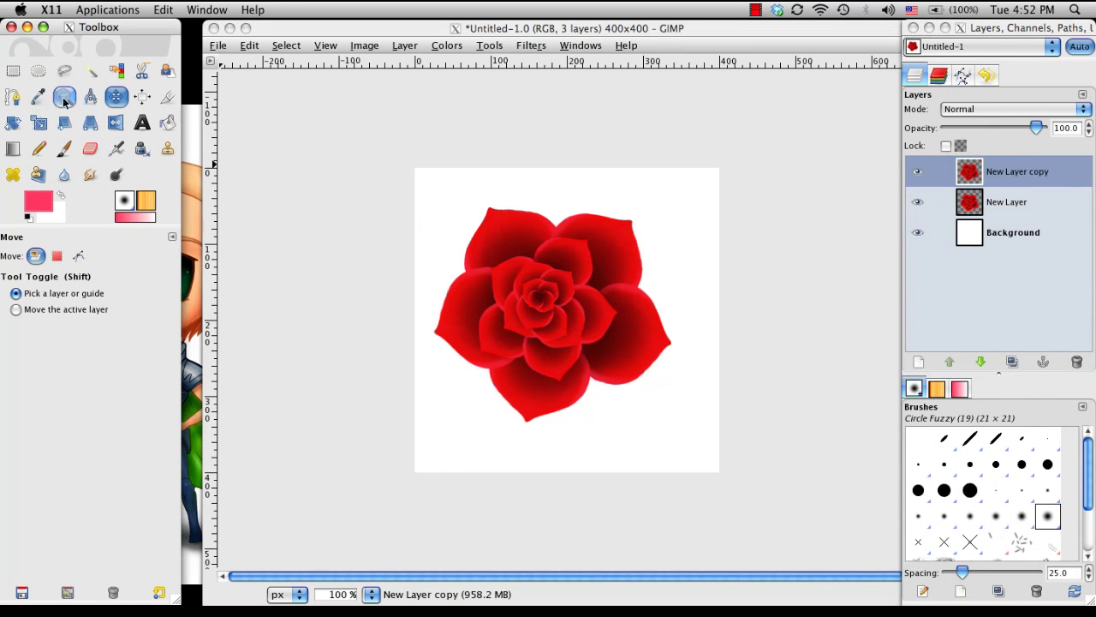
pyautogui.moveTo(526, 263); pyautogui.dragTo(677, 239)
pyautogui.click(952, 161)
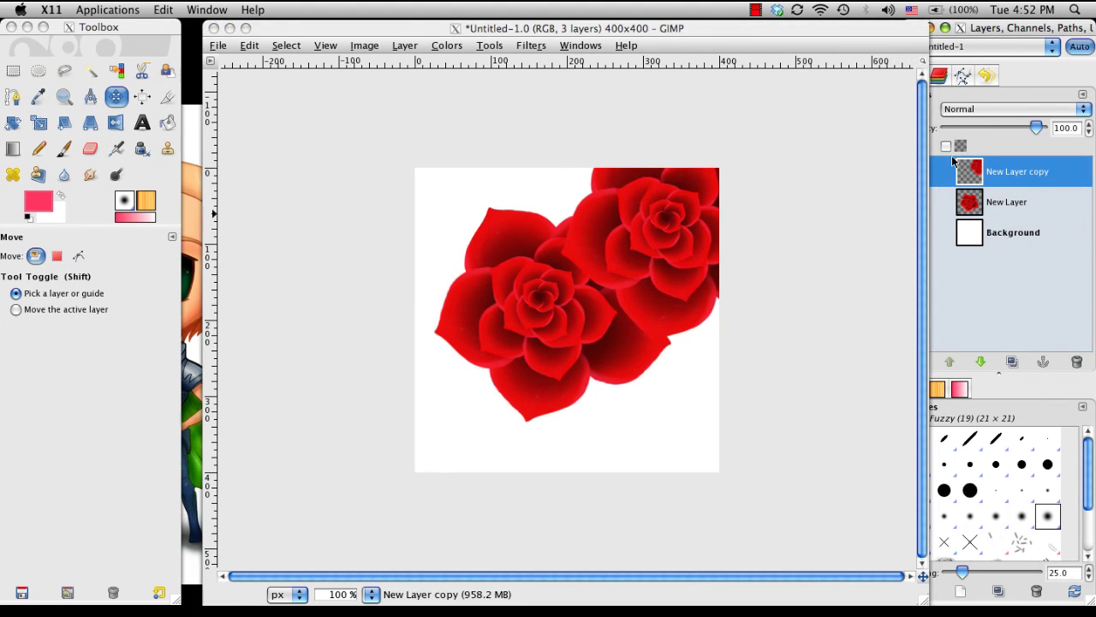
pyautogui.rightClick(966, 208)
pyautogui.click(848, 267)
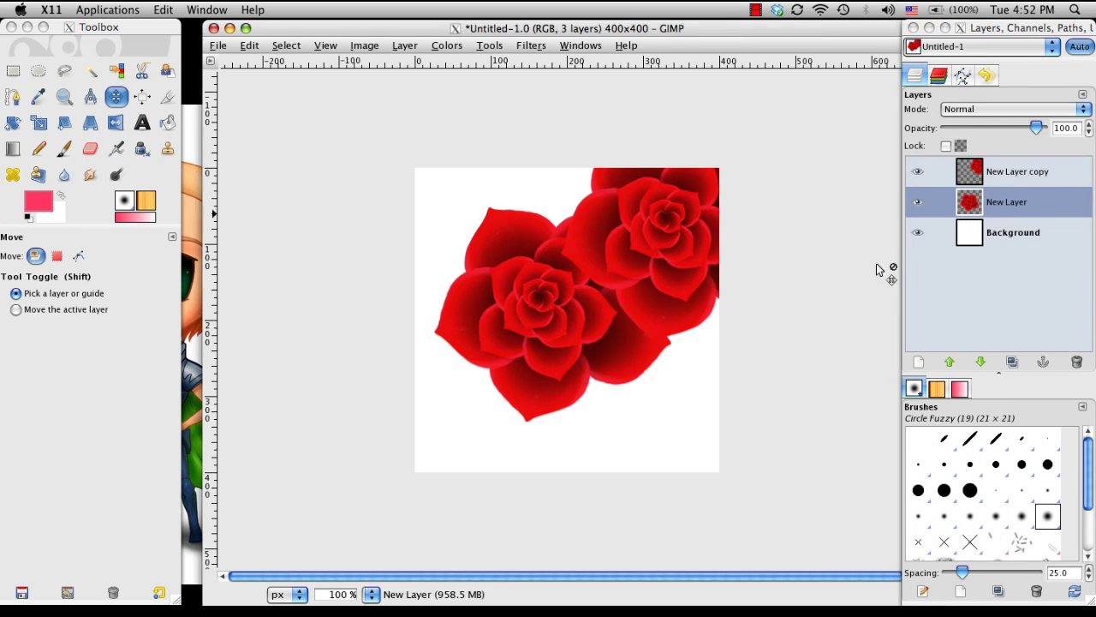
pyautogui.moveTo(547, 311); pyautogui.dragTo(663, 387)
pyautogui.rightClick(971, 201)
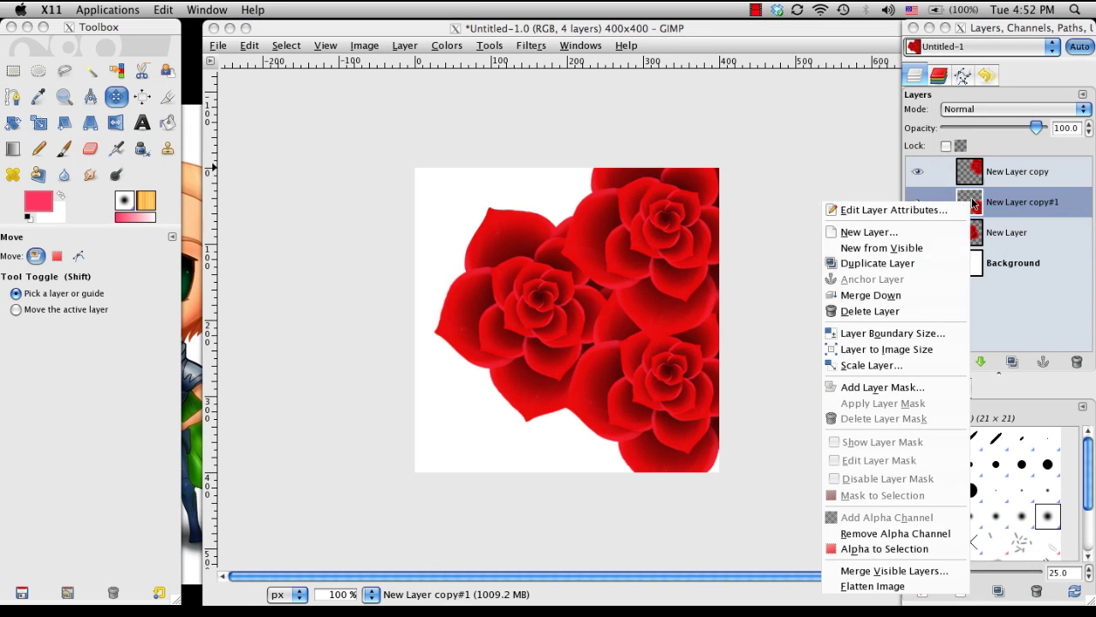
pyautogui.click(856, 260)
pyautogui.moveTo(548, 302); pyautogui.dragTo(546, 419)
pyautogui.click(965, 238)
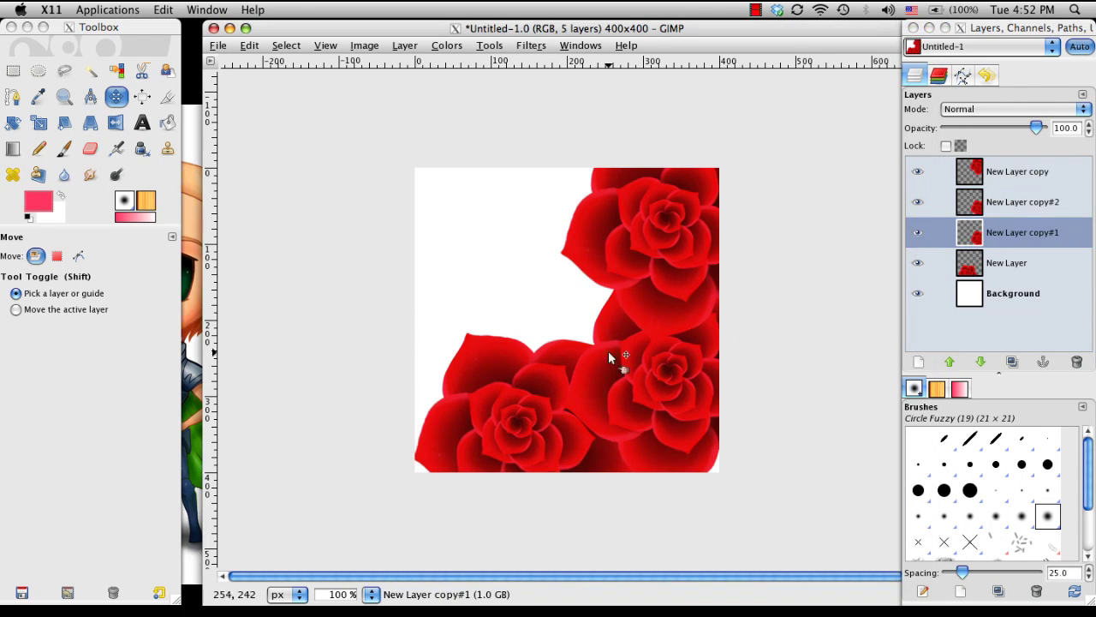
pyautogui.moveTo(624, 370); pyautogui.dragTo(370, 341)
# - Add two more rose copies and reposition the roses to cover the top-left and centre white gaps
pyautogui.click(968, 206)
pyautogui.rightClick(971, 210)
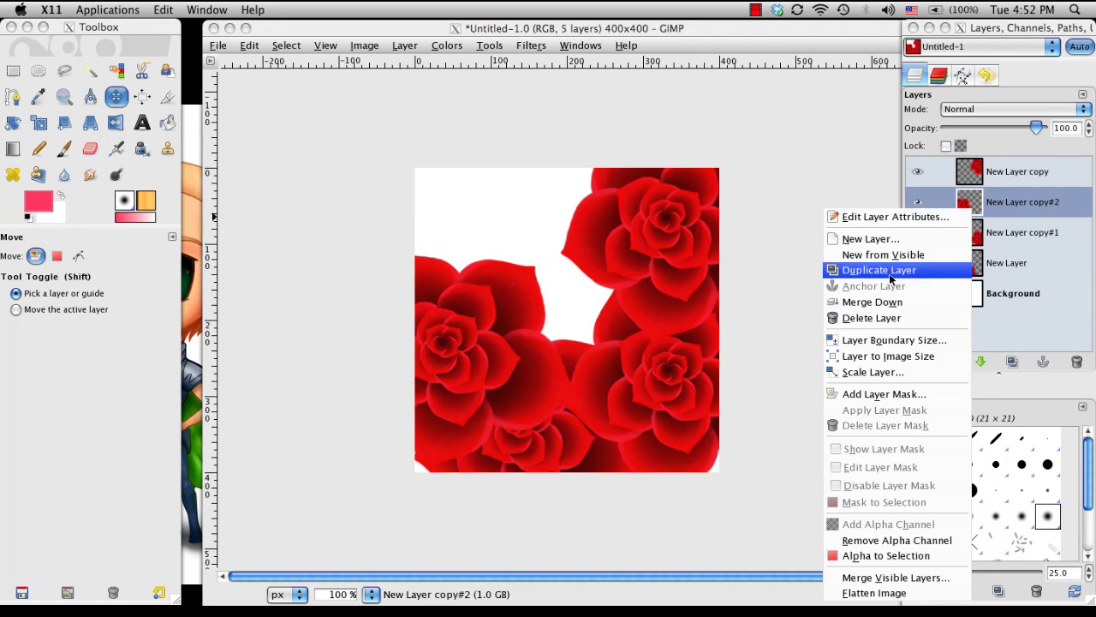
pyautogui.click(909, 270)
pyautogui.moveTo(474, 370); pyautogui.dragTo(514, 230)
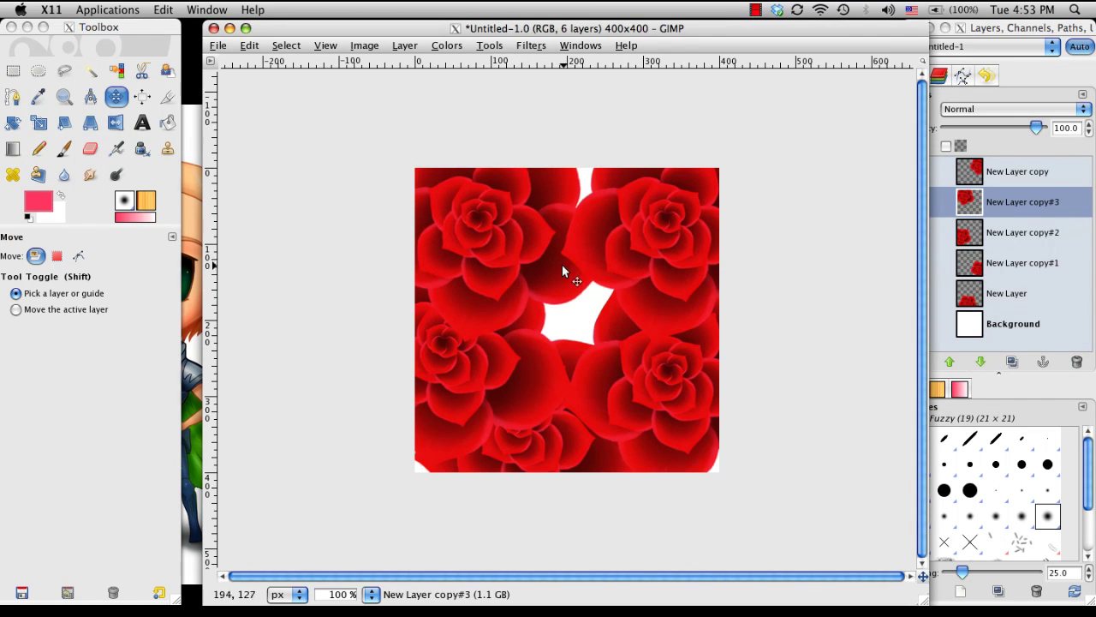
pyautogui.click(968, 205)
pyautogui.rightClick(968, 207)
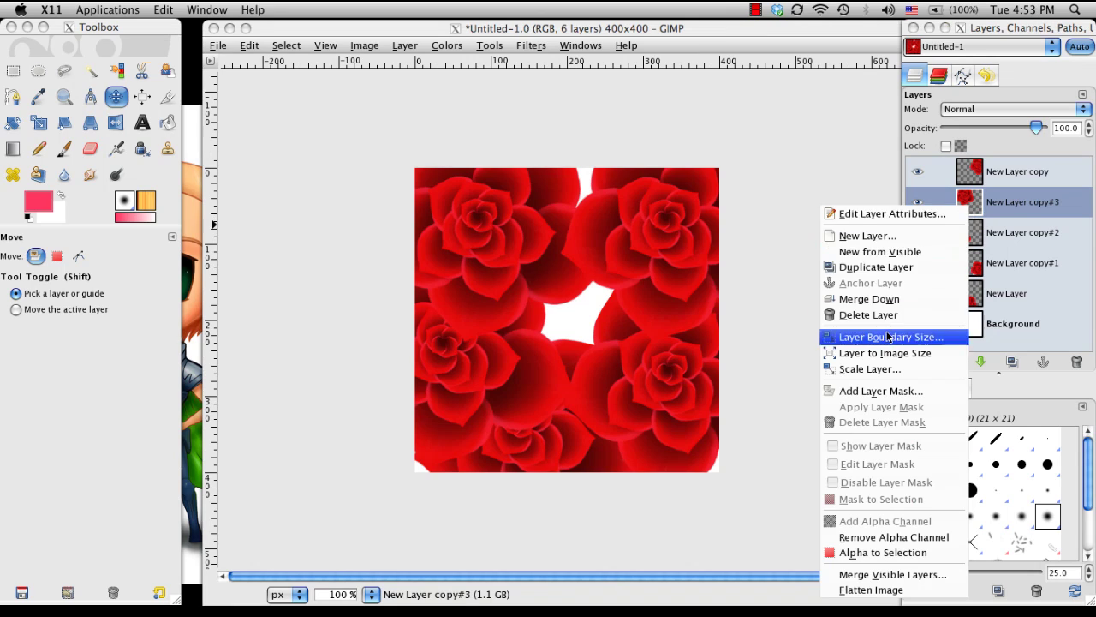
pyautogui.click(903, 271)
pyautogui.moveTo(533, 296); pyautogui.dragTo(598, 257)
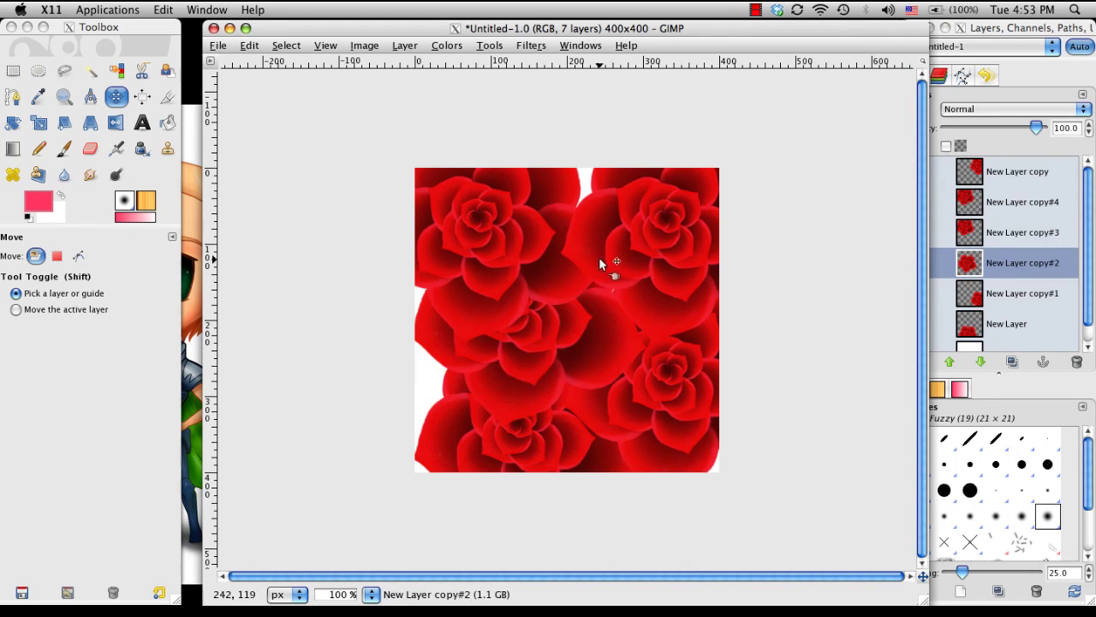
pyautogui.moveTo(570, 319); pyautogui.dragTo(476, 324)
pyautogui.click(972, 272)
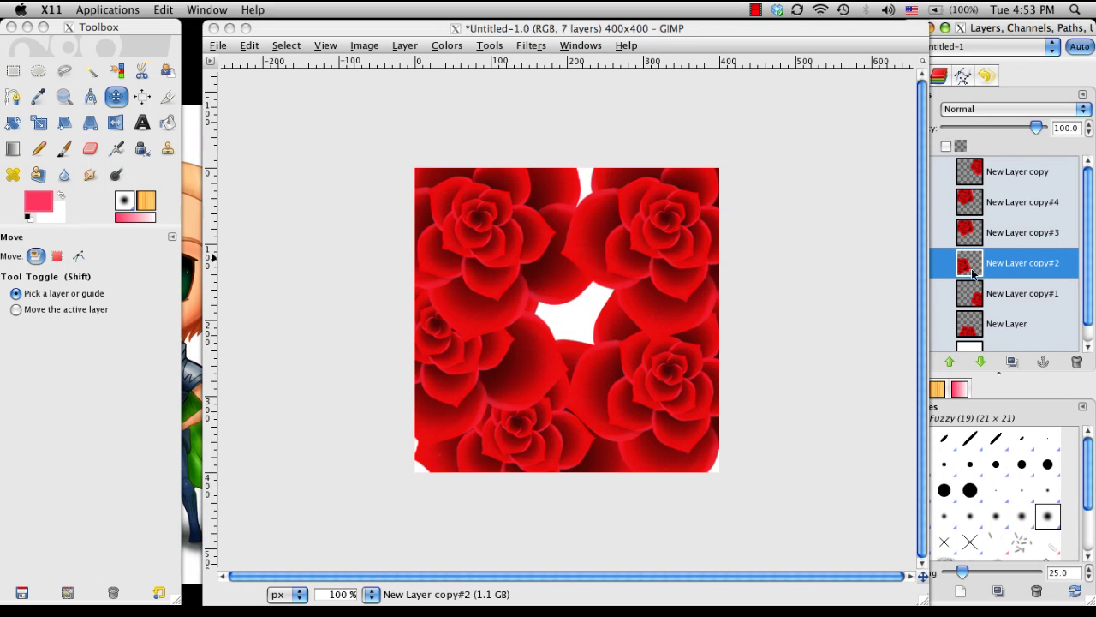
pyautogui.click(518, 214)
pyautogui.moveTo(518, 231); pyautogui.dragTo(614, 224)
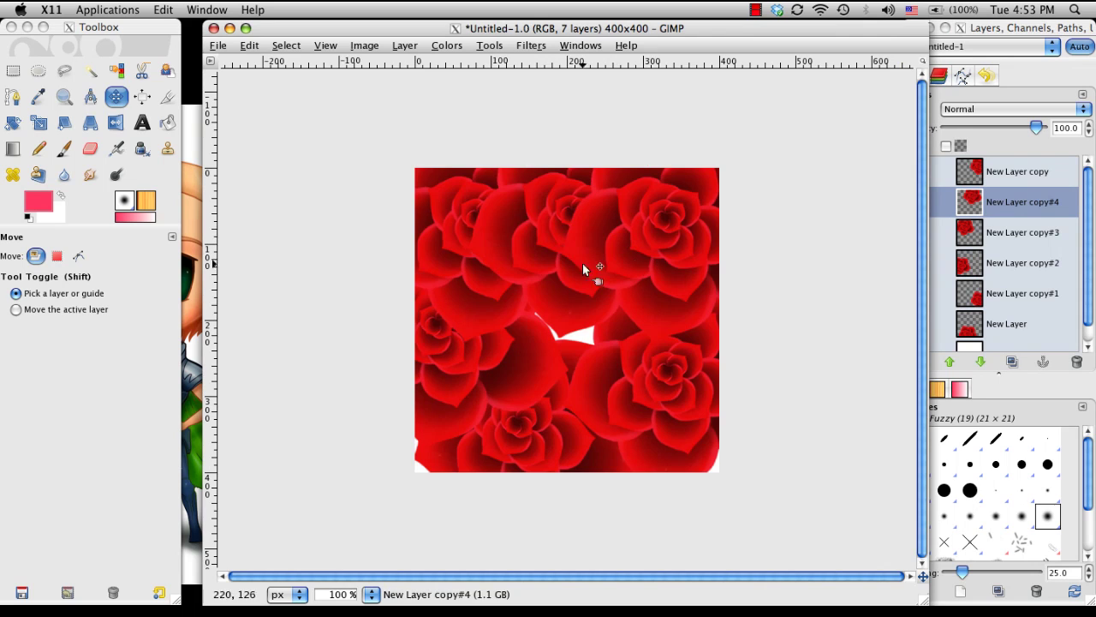
pyautogui.moveTo(546, 285)
pyautogui.mouseDown()
pyautogui.moveTo(505, 299)
pyautogui.moveTo(534, 299)
pyautogui.mouseUp()
# - Enlarge the New Layer copy#4 rose and move it up and left
pyautogui.hotkey('shift', 't')
pyautogui.click(505, 161)
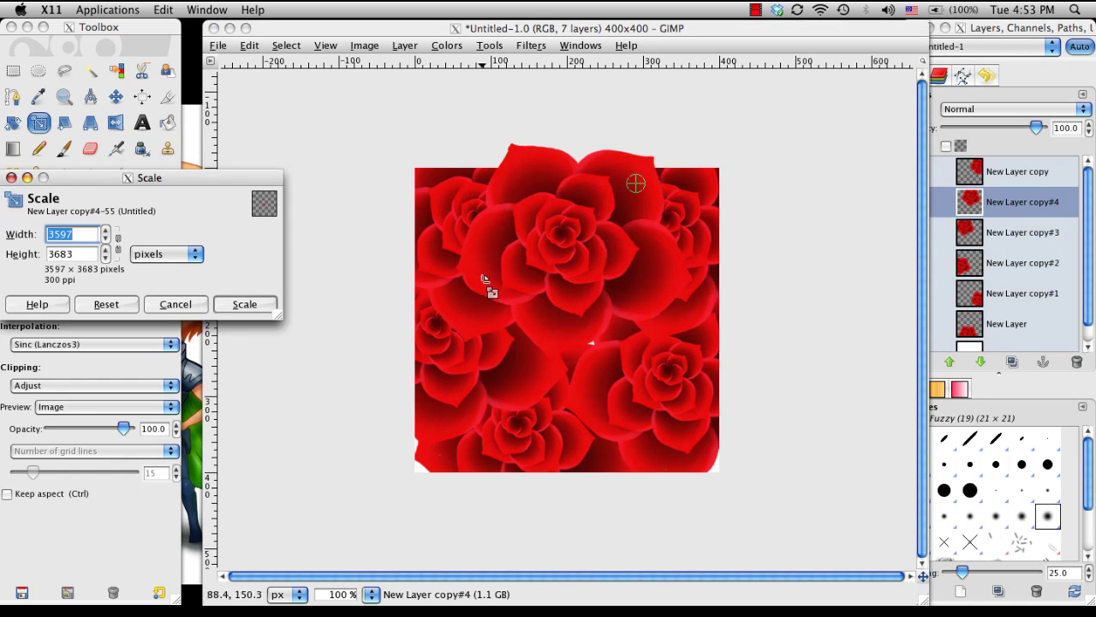
pyautogui.moveTo(465, 145); pyautogui.dragTo(739, 358)
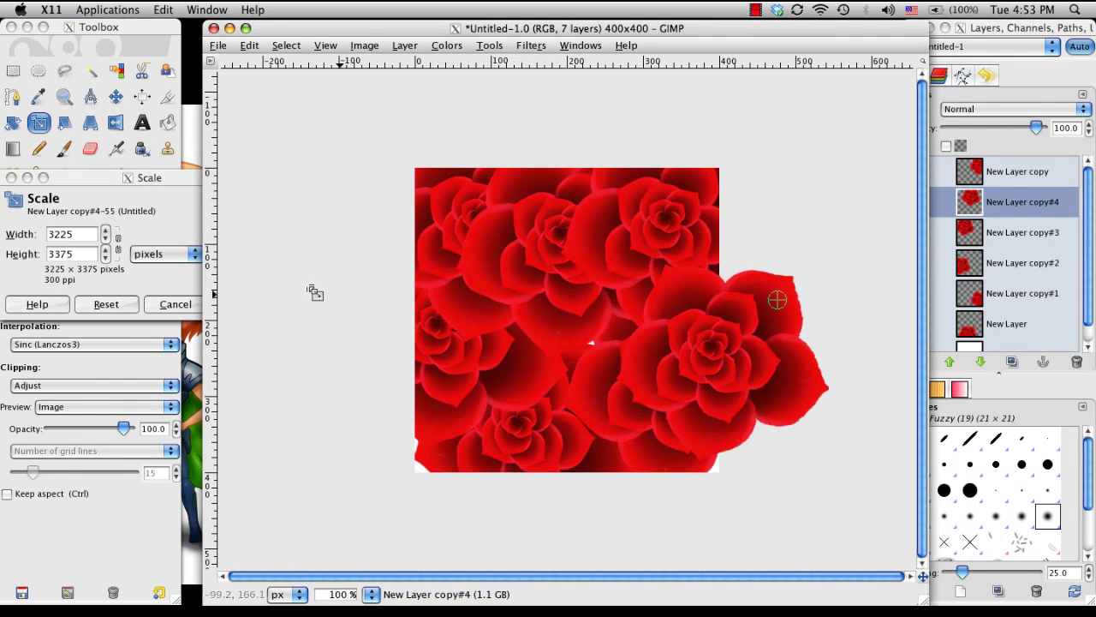
pyautogui.click(245, 303)
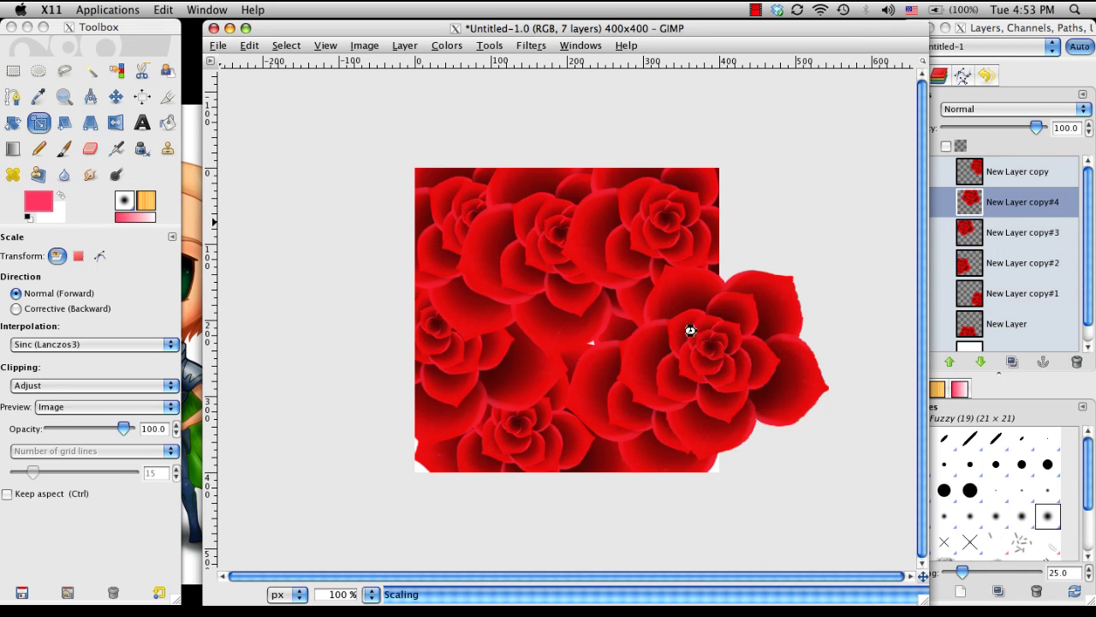
pyautogui.press('m')
pyautogui.moveTo(708, 330); pyautogui.dragTo(563, 254)
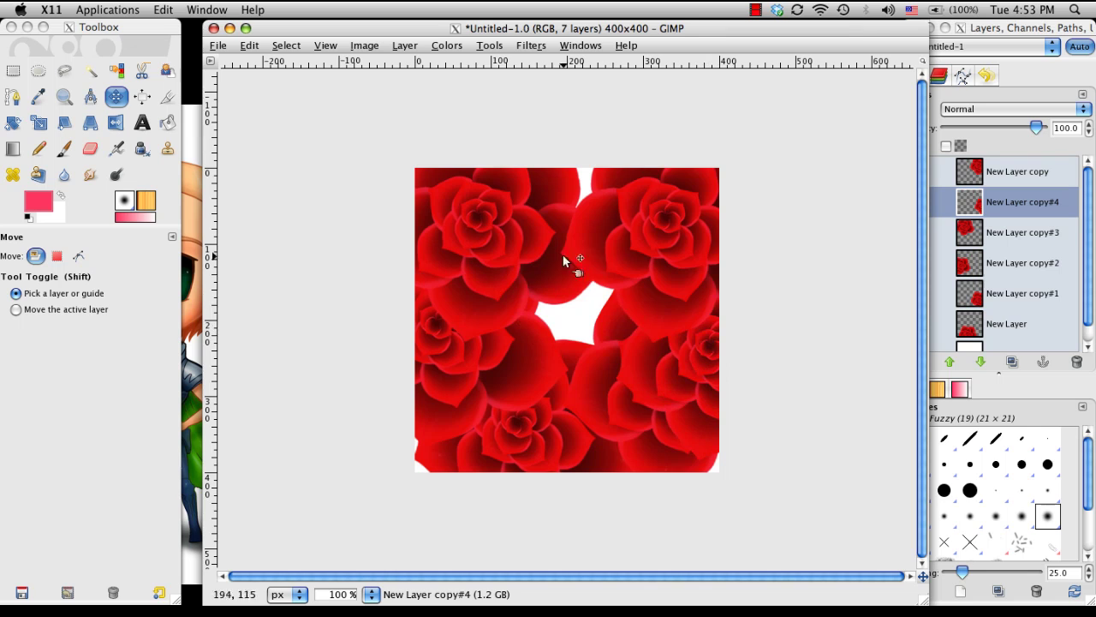
pyautogui.moveTo(686, 386); pyautogui.dragTo(551, 269)
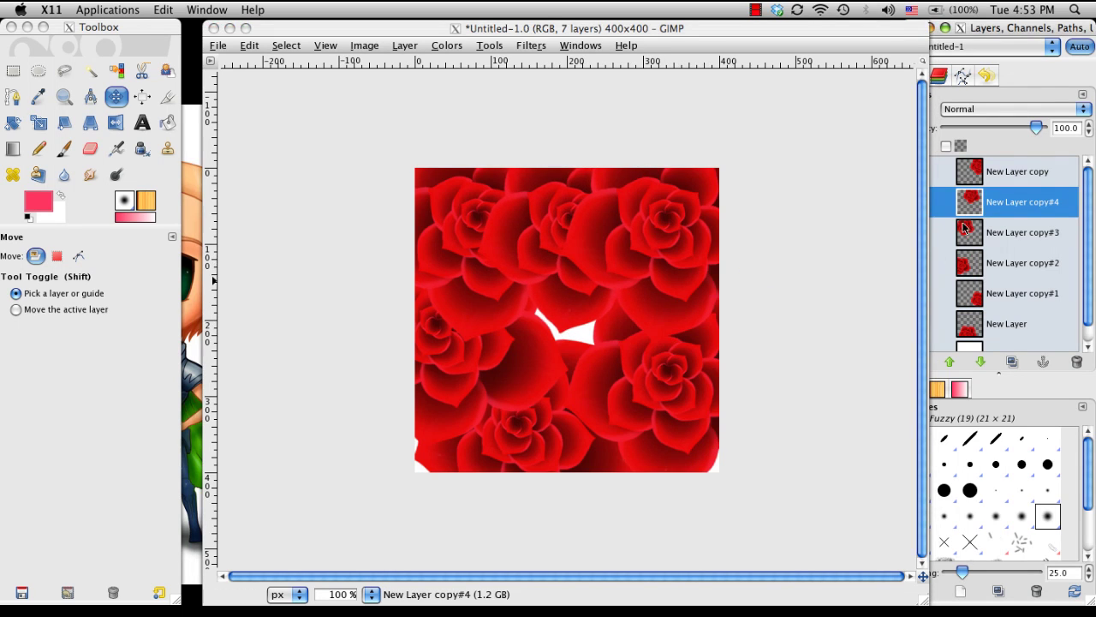
# - Duplicate the enlarged rose, scale New Layer copy#5 larger, and centre it on the canvas
pyautogui.rightClick(966, 174)
pyautogui.click(857, 234)
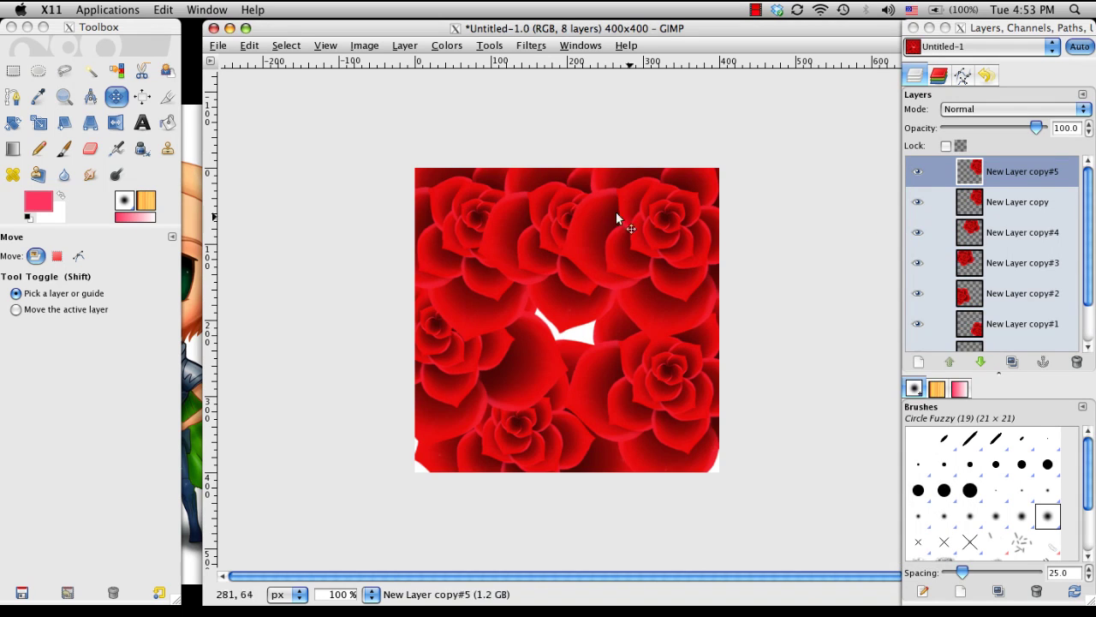
pyautogui.moveTo(654, 258); pyautogui.dragTo(572, 331)
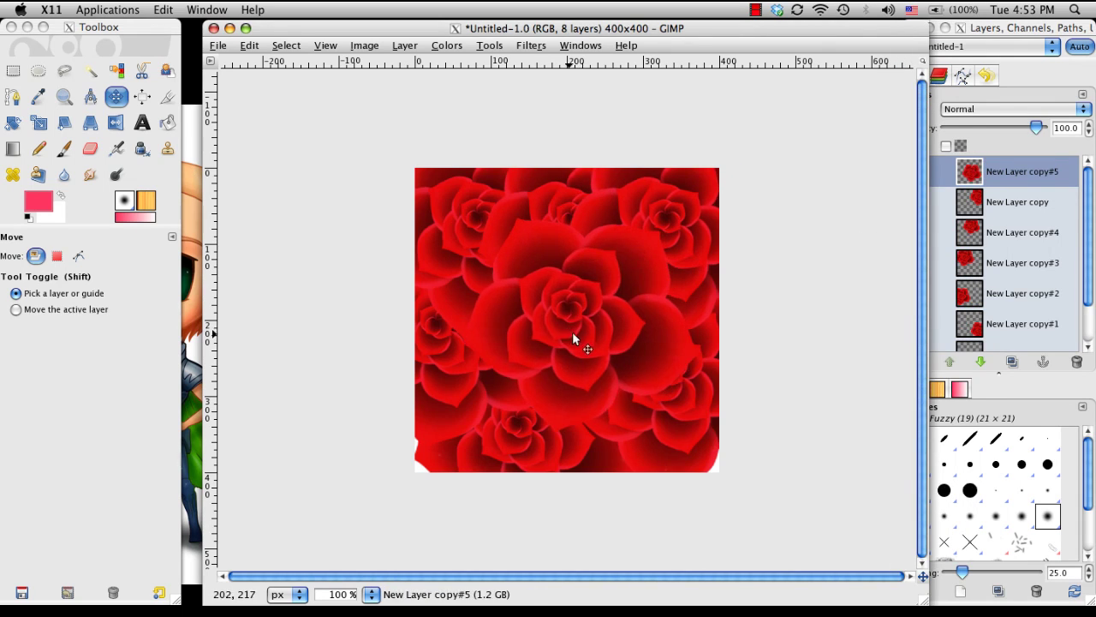
pyautogui.hotkey('shift', 't')
pyautogui.click(578, 317)
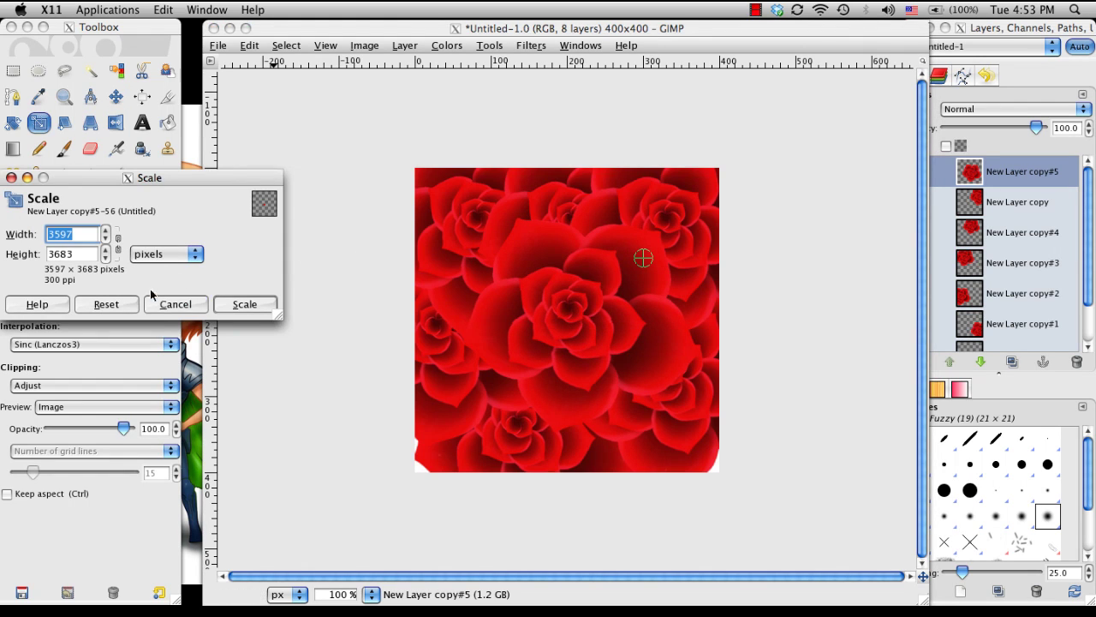
pyautogui.moveTo(496, 220); pyautogui.dragTo(710, 488)
pyautogui.press('Escape')
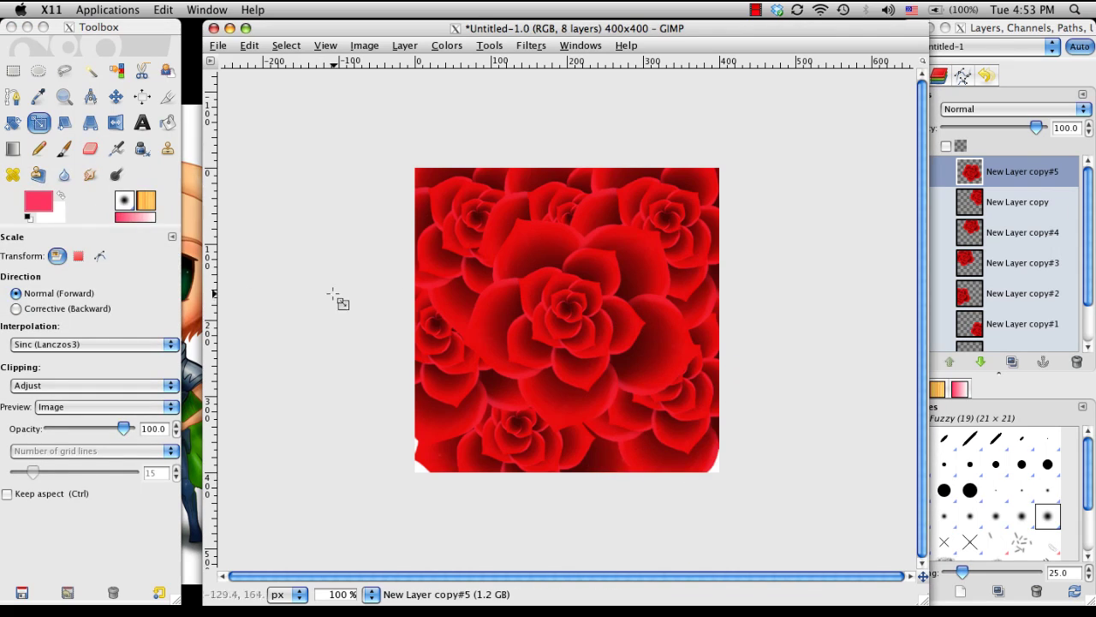
pyautogui.moveTo(490, 215); pyautogui.dragTo(690, 423)
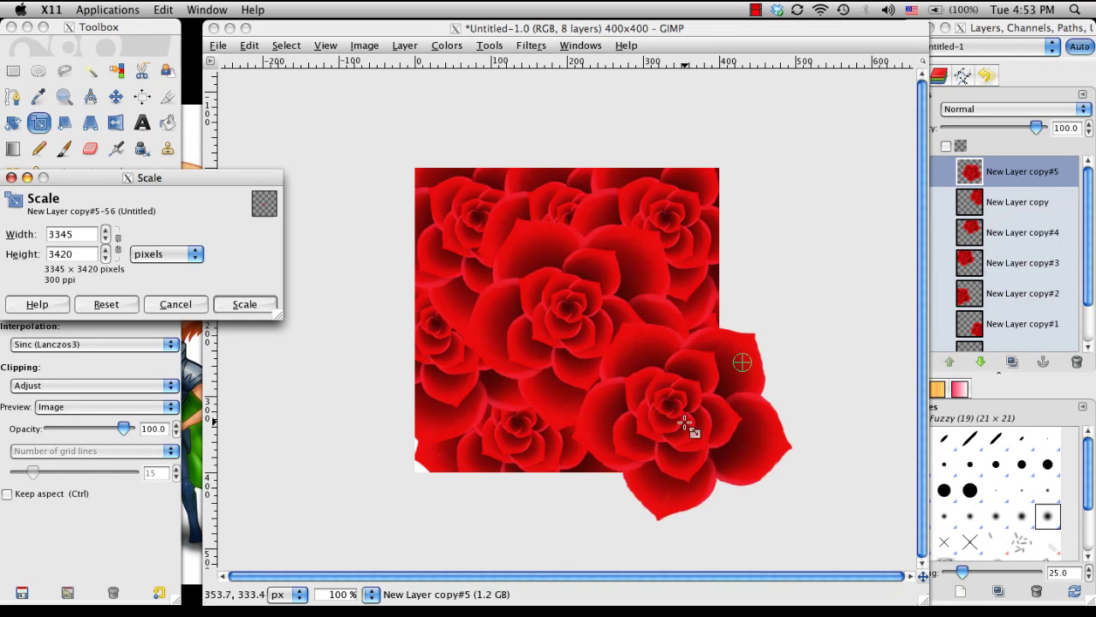
pyautogui.click(244, 303)
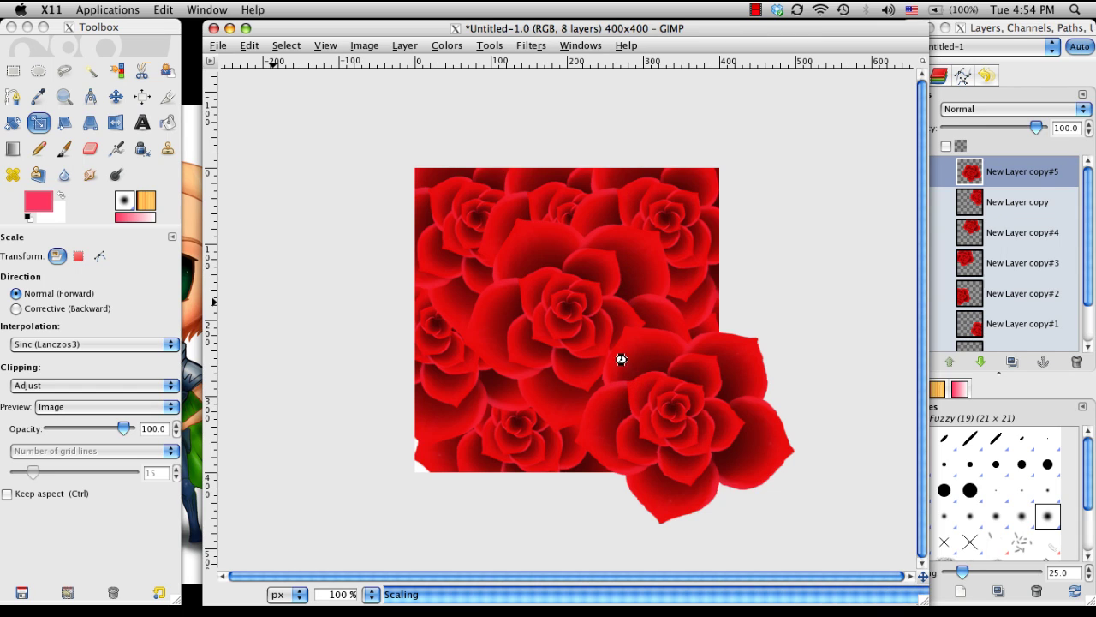
pyautogui.press('m')
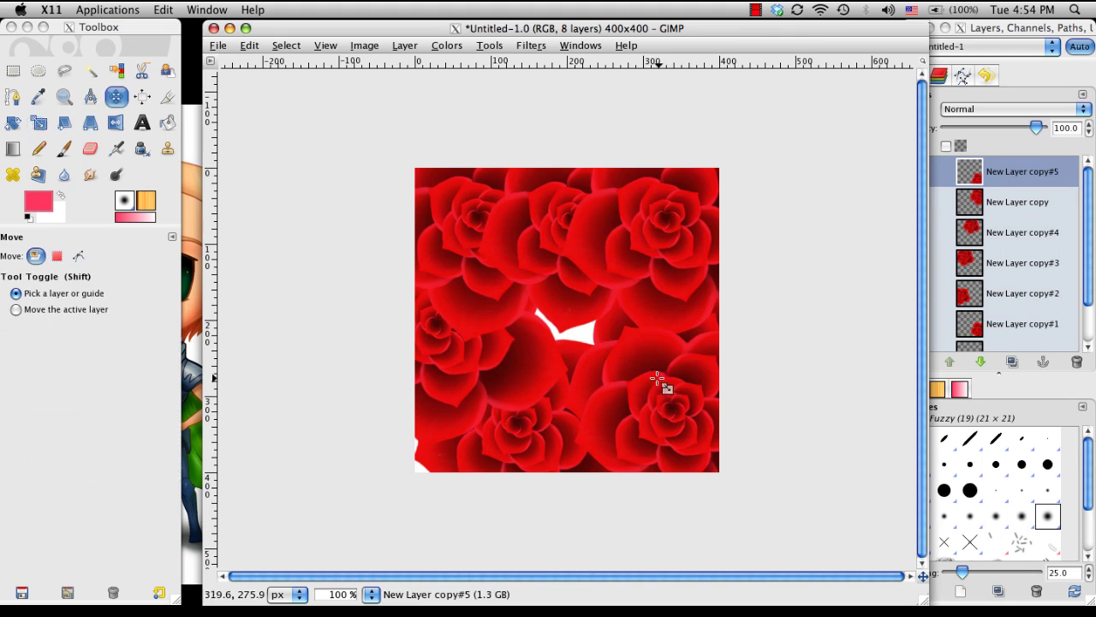
pyautogui.moveTo(665, 384)
pyautogui.mouseDown()
pyautogui.moveTo(558, 303)
pyautogui.moveTo(583, 315)
pyautogui.mouseUp()
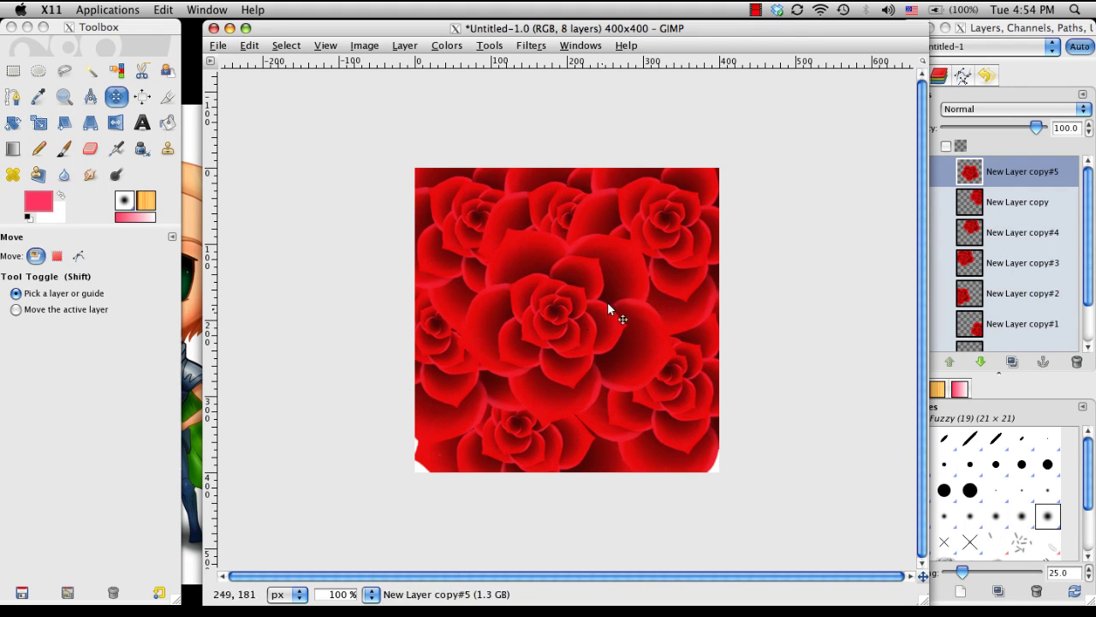
# - Choose the Eraser tool and reset the colours to black and white
pyautogui.hotkey('shift', 'e')
pyautogui.press('d')
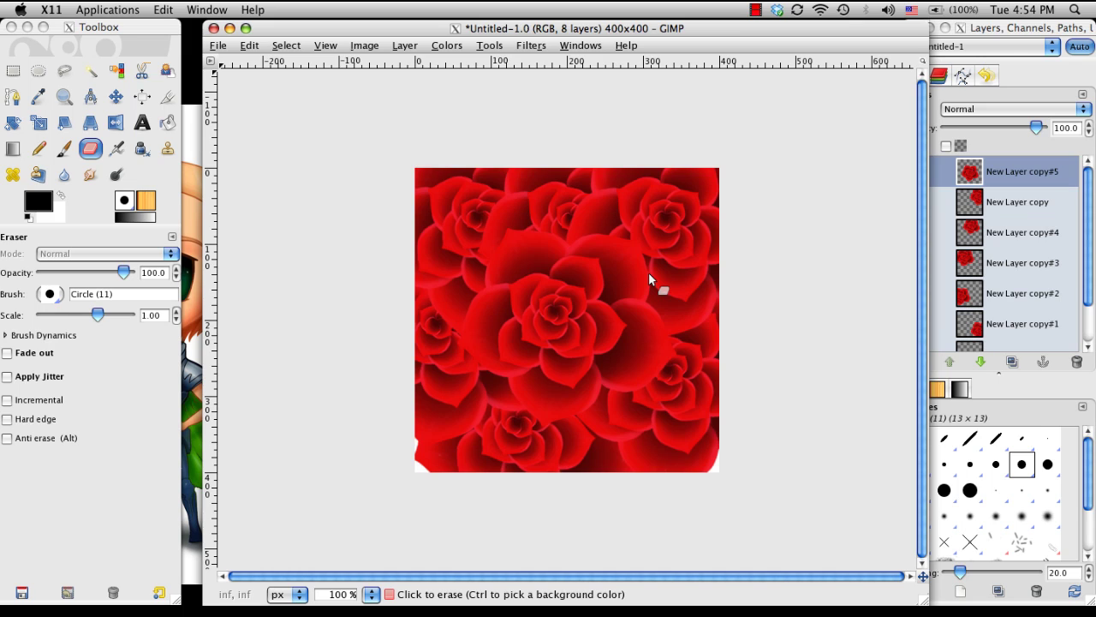